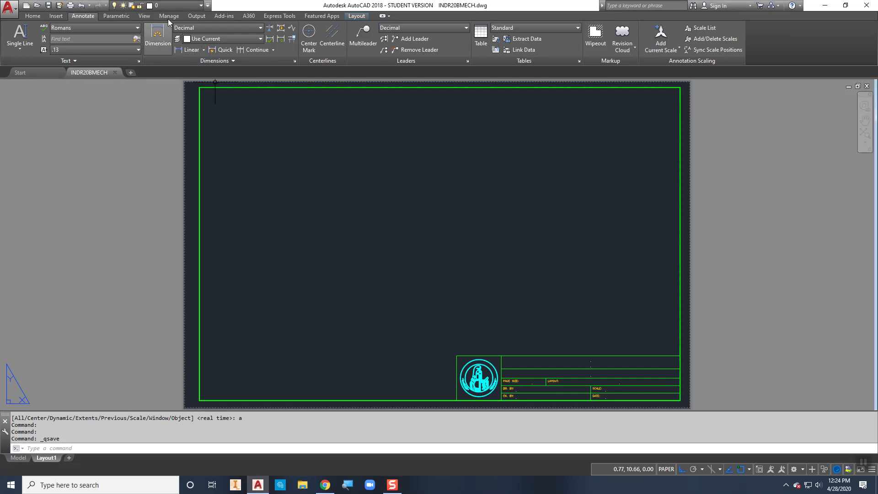
Step: Make G-ANNO-VPRT the current layer and start a polygonal viewport on Layout1 with MVIEW
left_click(171, 6)
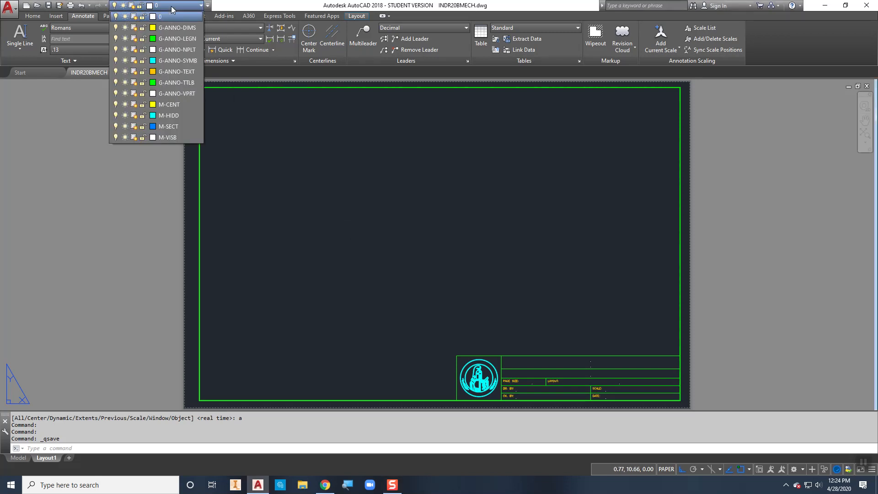
left_click(182, 94)
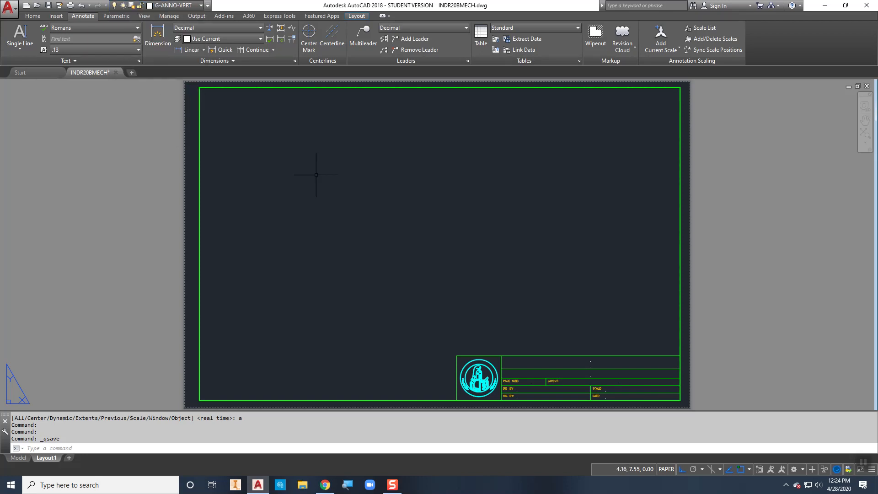
type("mvie")
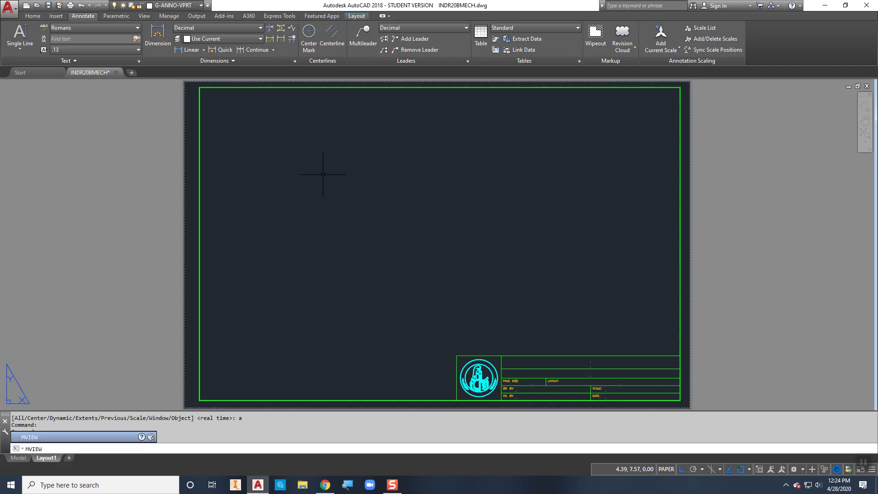
key("Return")
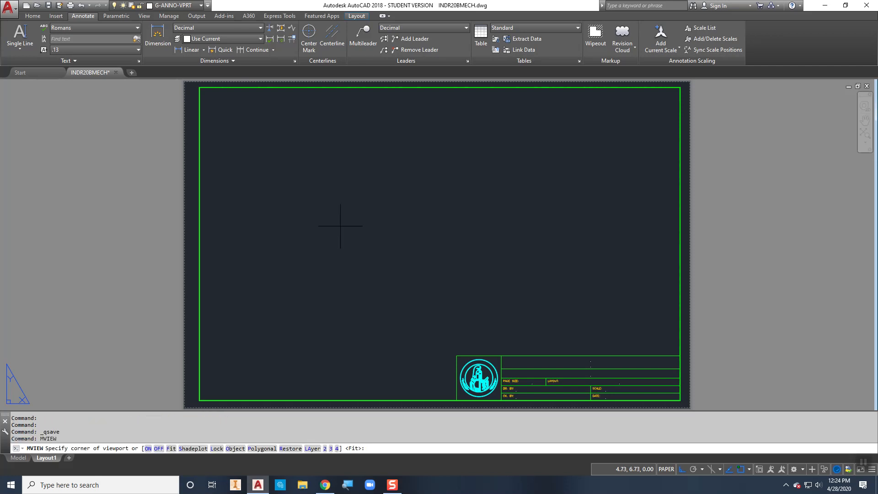
left_click(261, 450)
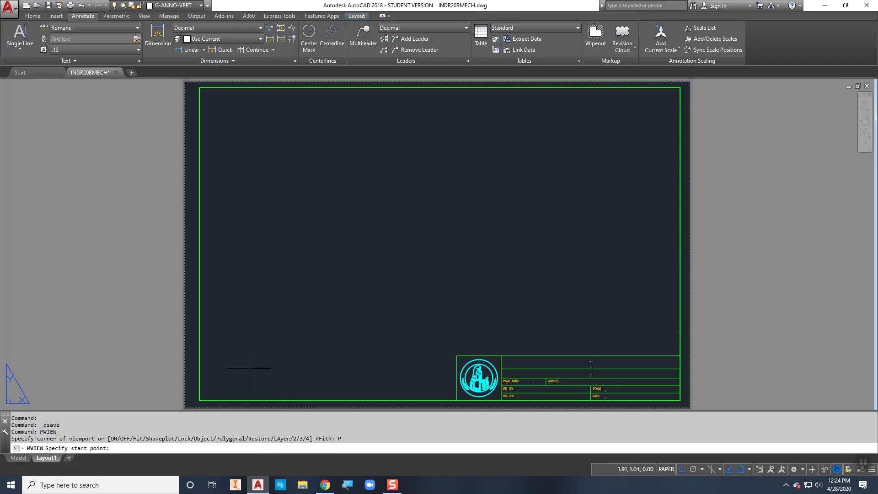
Step: Add the endpoint, midpoint, center and intersection modes to the running object snaps
right_click(211, 386, "shift")
left_click(256, 380)
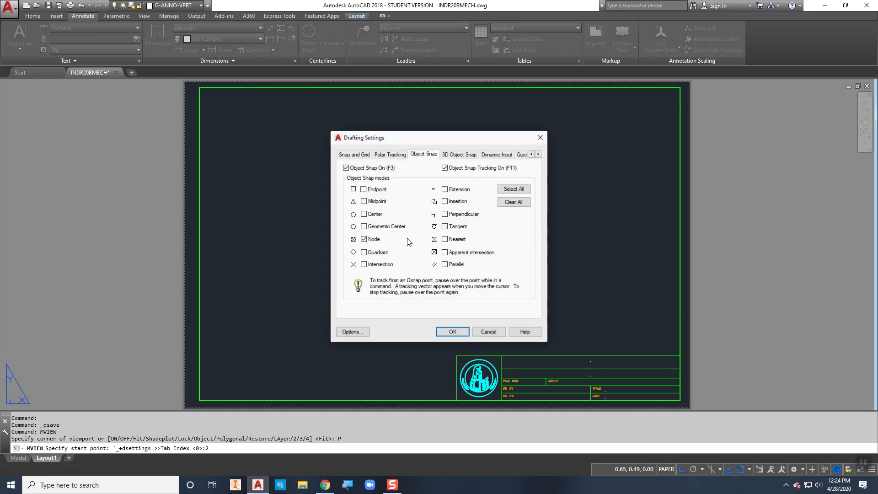
left_click(363, 189)
left_click(363, 201)
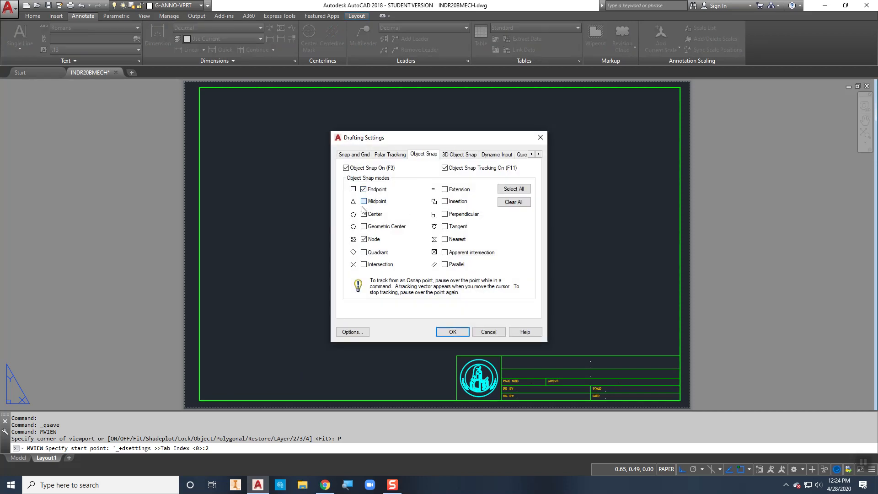
left_click(363, 214)
left_click(364, 264)
left_click(446, 331)
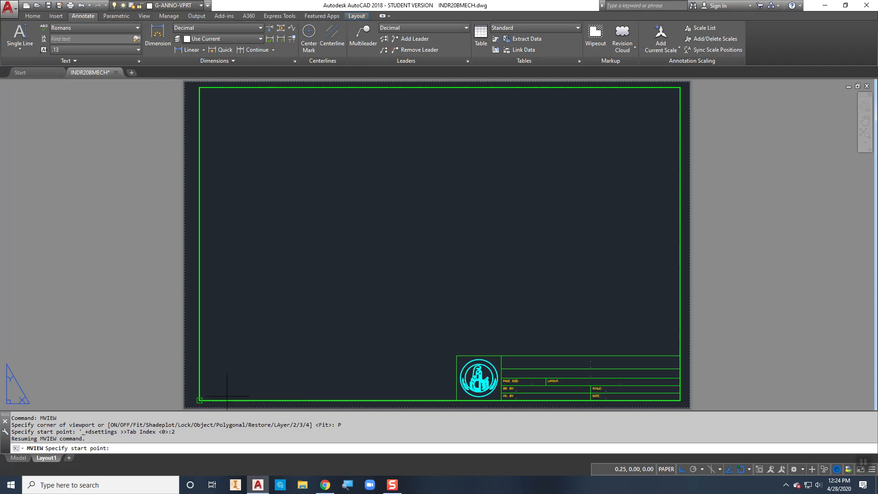
Step: Trace a closed polygonal viewport along the border and around the title block, and test it by switching into model space and back
left_click(201, 399)
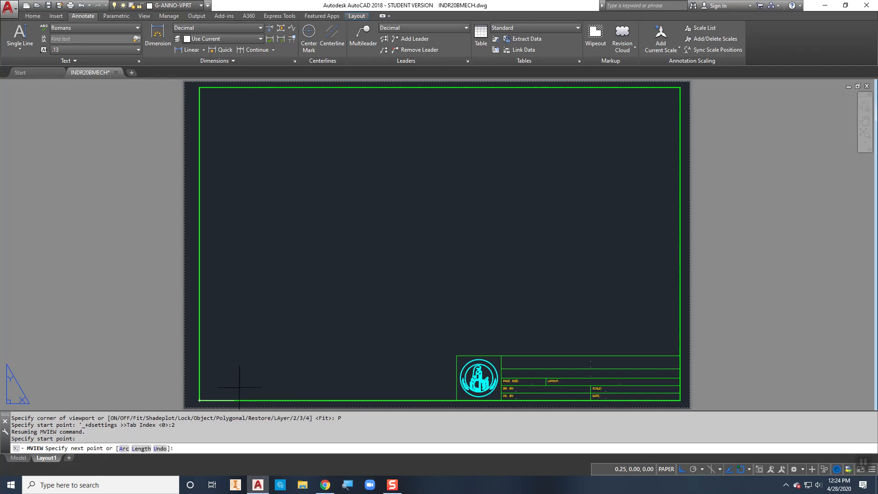
left_click(456, 400)
left_click(446, 352)
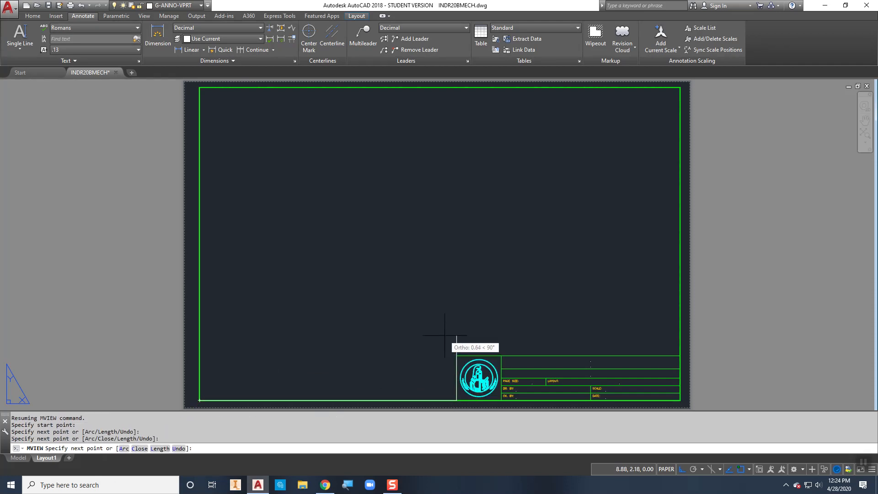
type("u")
key("Return")
left_click(456, 355)
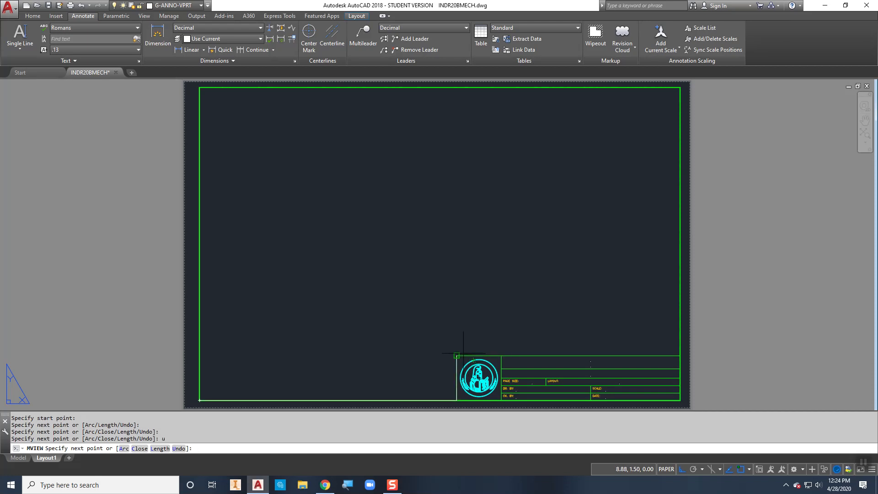
left_click(679, 356)
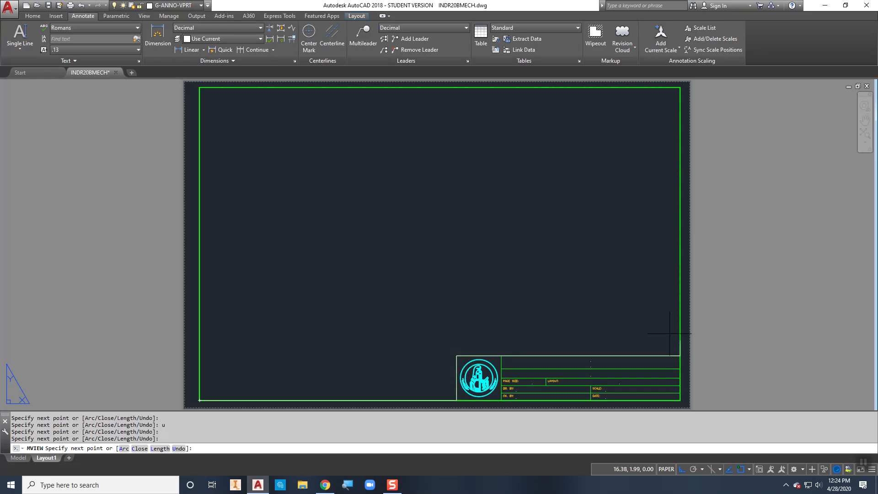
left_click(680, 86)
left_click(199, 86)
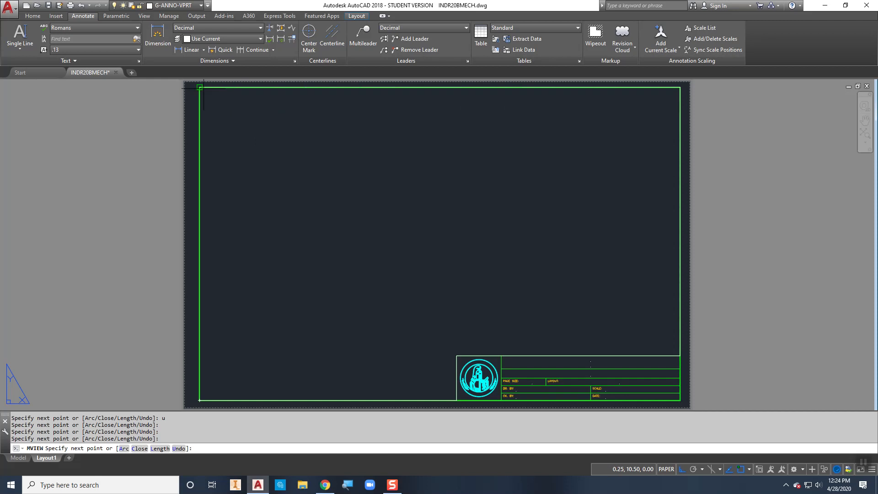
type("c")
key("Return")
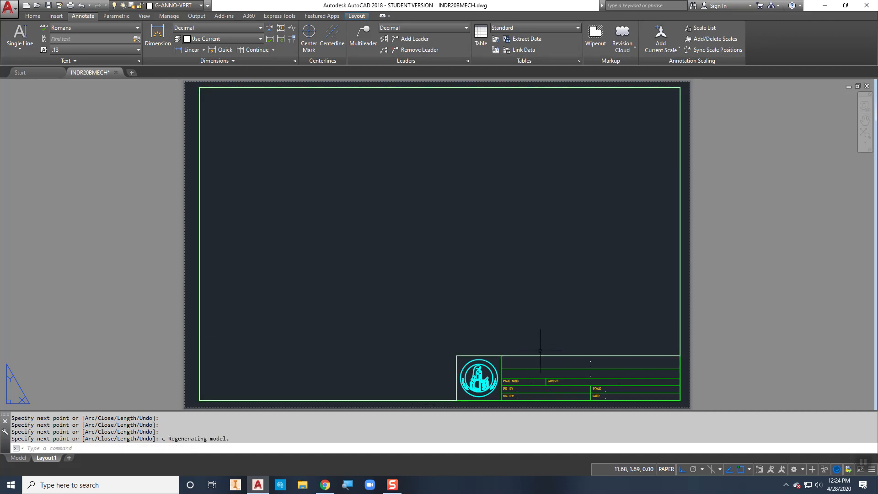
double_click(531, 335)
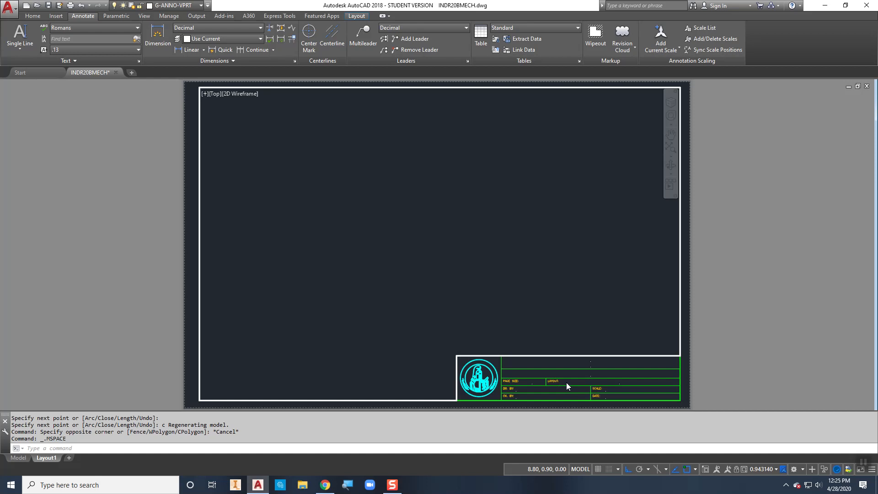
double_click(706, 307)
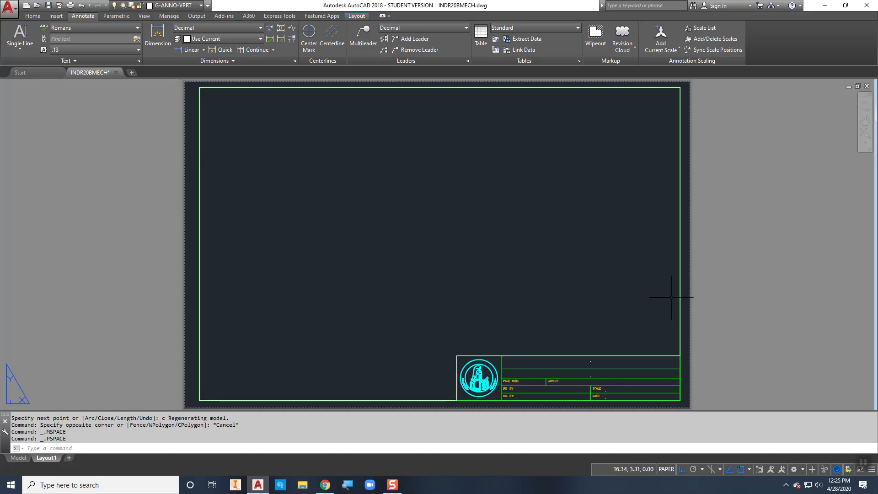
Step: Make G-ANNO-TEXT the current layer and select the title block briefly to check what belongs to it
left_click(199, 7)
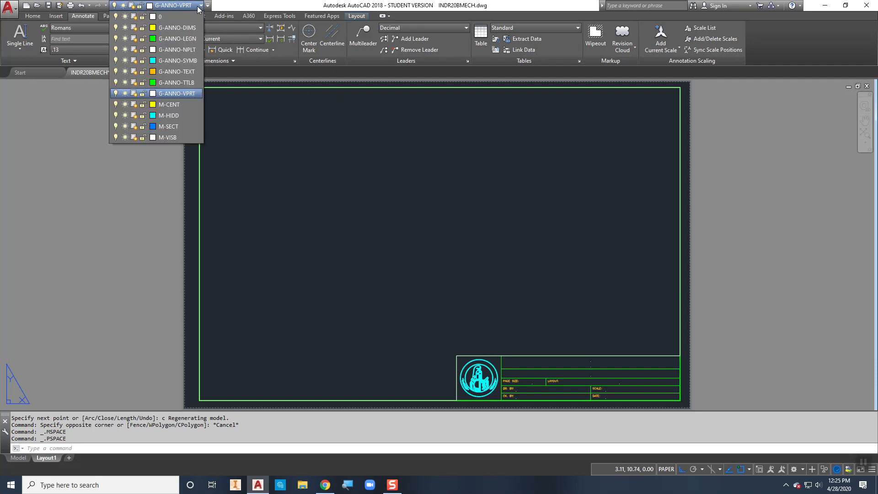
left_click(183, 72)
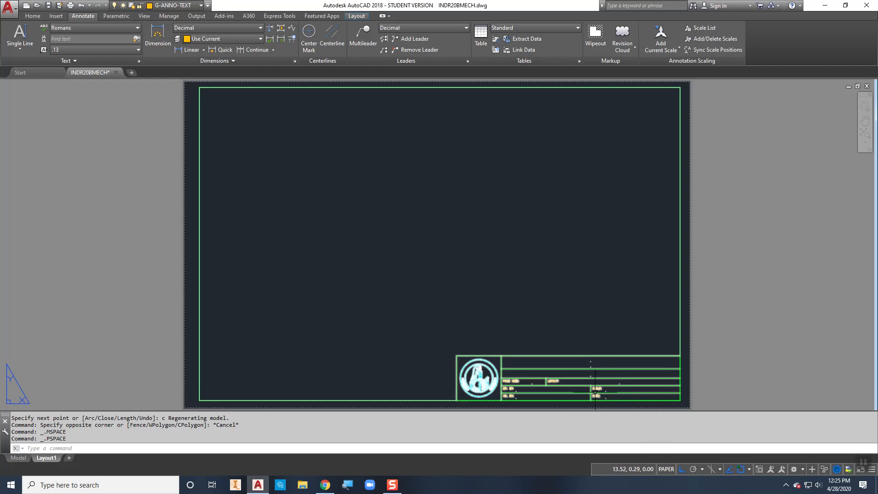
scroll(588, 384, "up", 4)
middle_click_drag(599, 396, 582, 340)
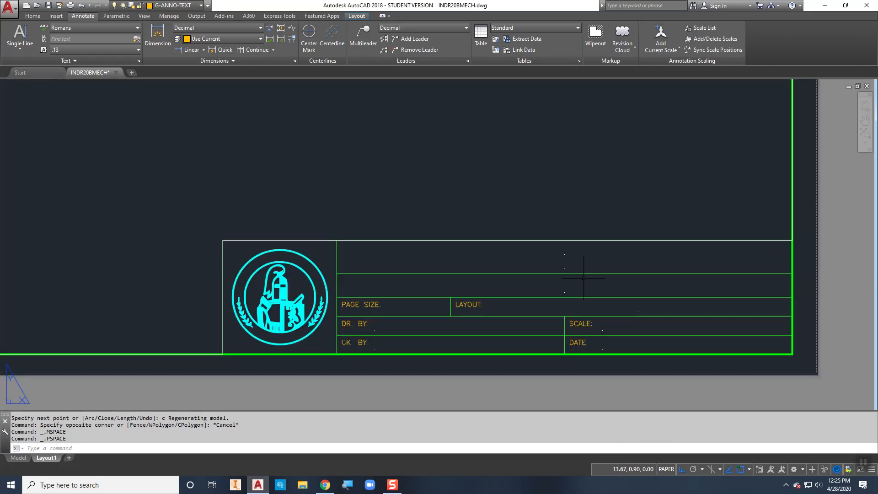
left_click(500, 274)
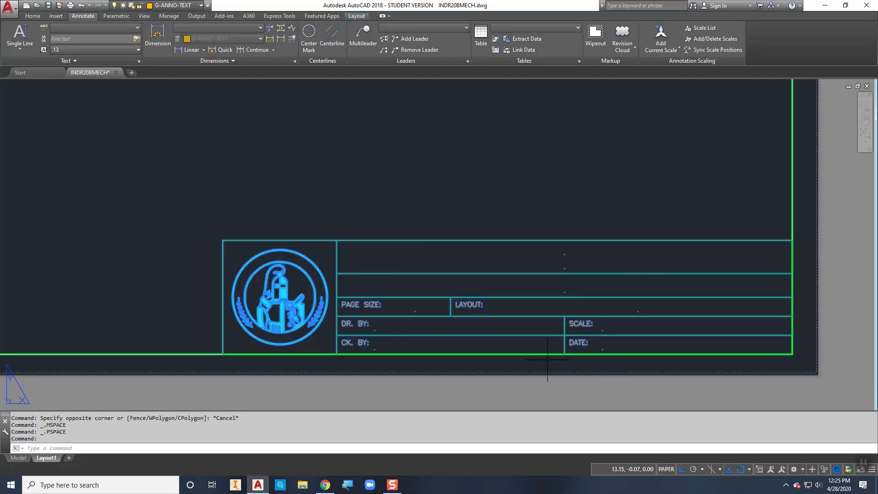
key("Escape")
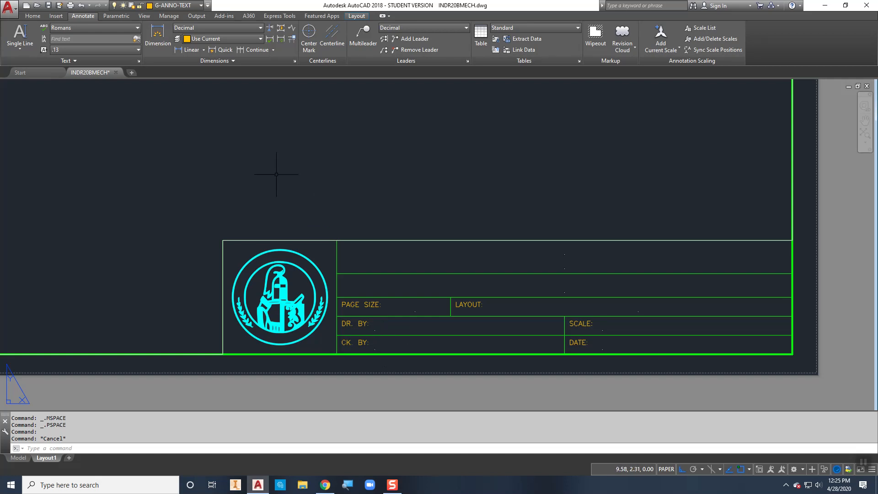
Step: Freeze the G-ANNO-NPLT layer to check which title block points it holds, and thaw it again
left_click(199, 6)
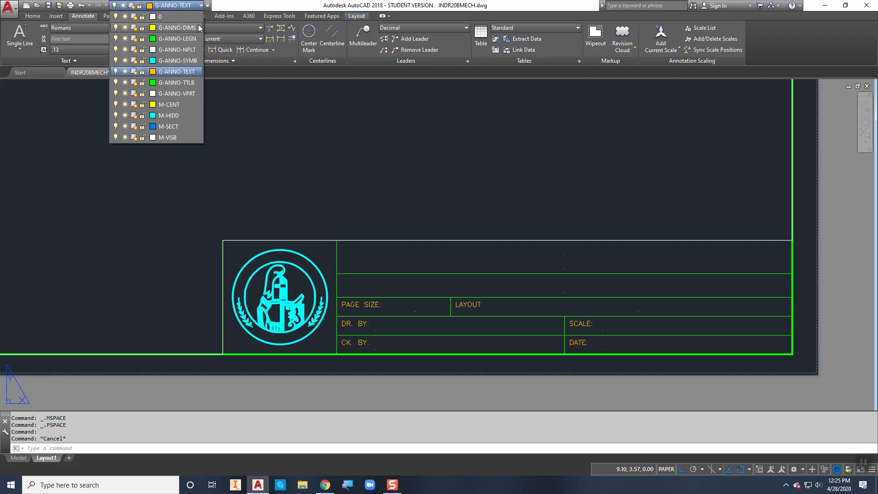
left_click(126, 49)
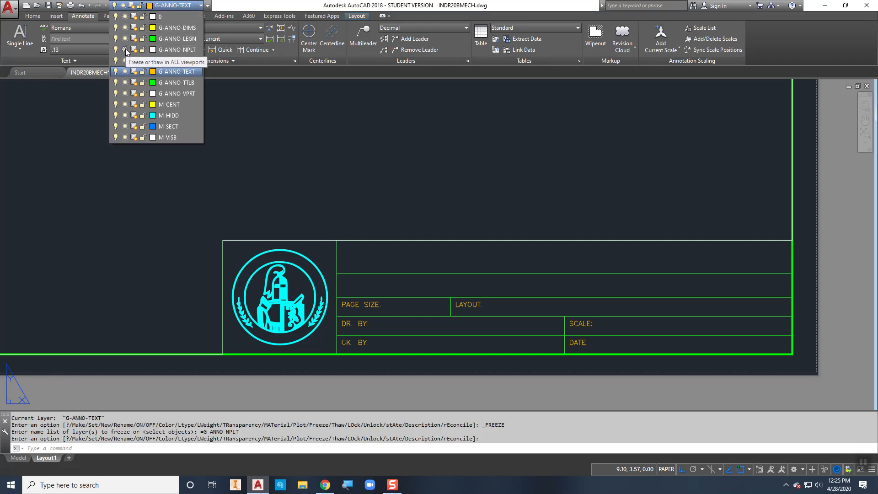
left_click(125, 48)
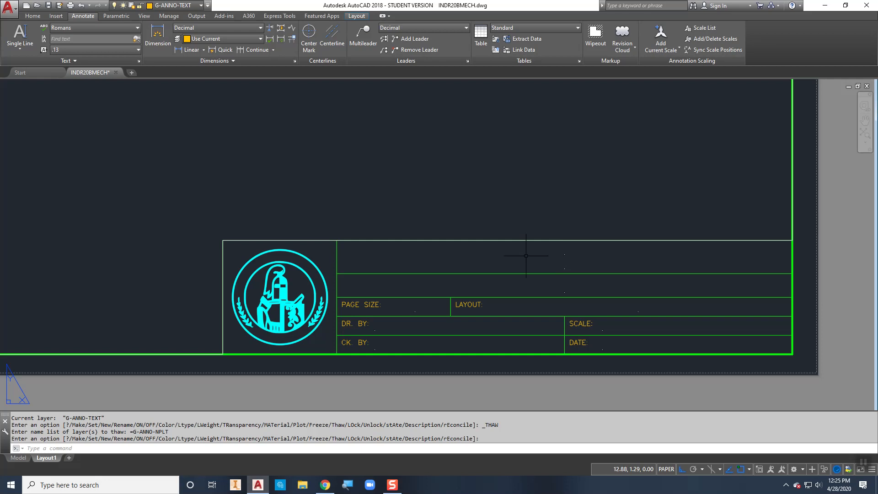
Step: Toggle the plot setting of the G-ANNO-NPLT layer in the layer properties and close them
type("la")
key("Return")
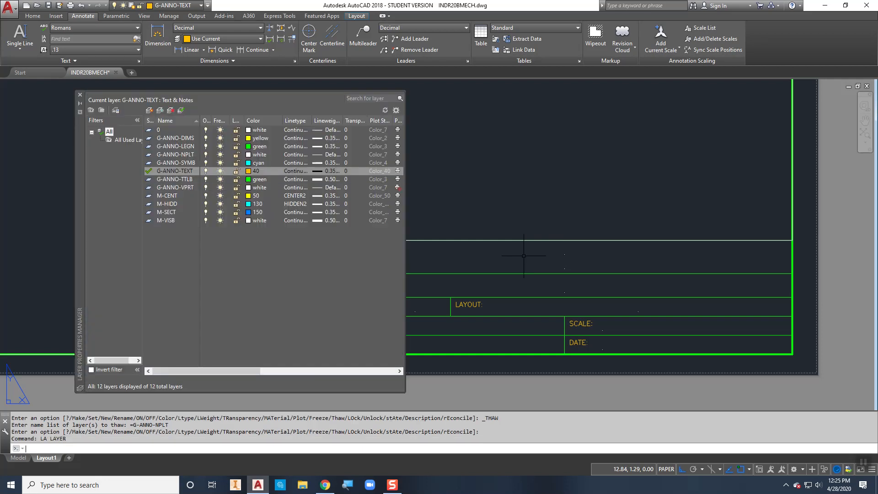
left_click(188, 155)
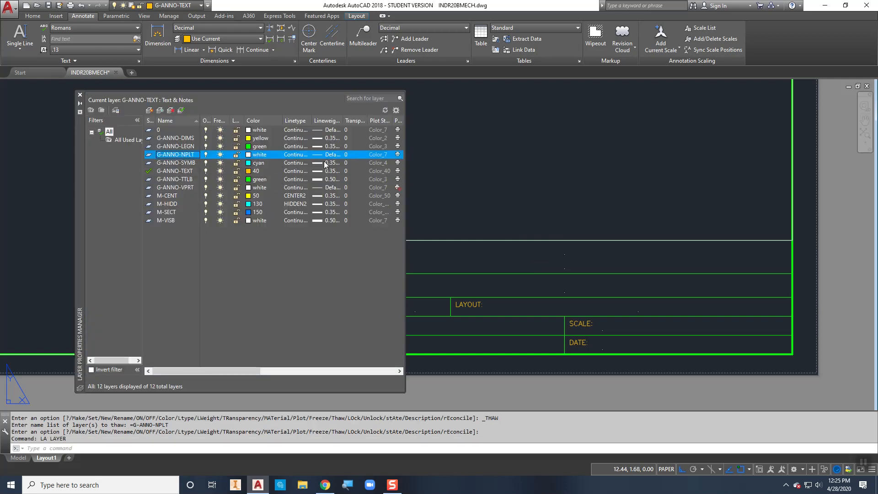
left_click(398, 155)
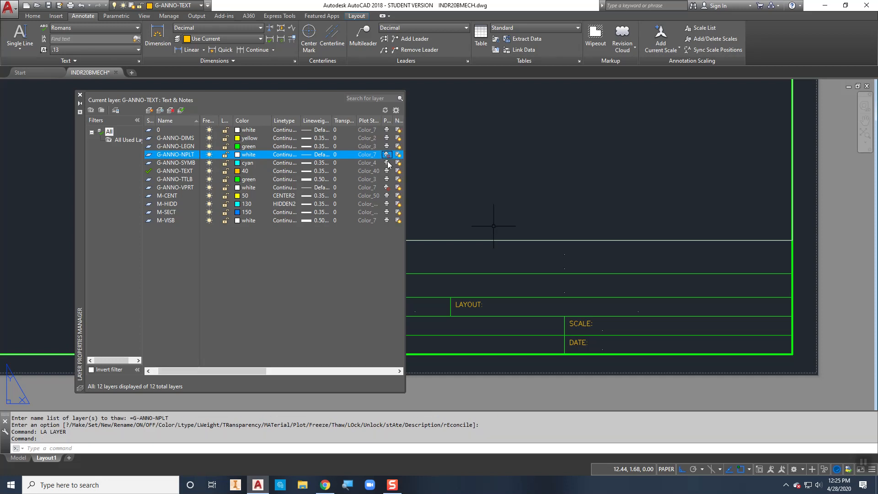
left_click(81, 94)
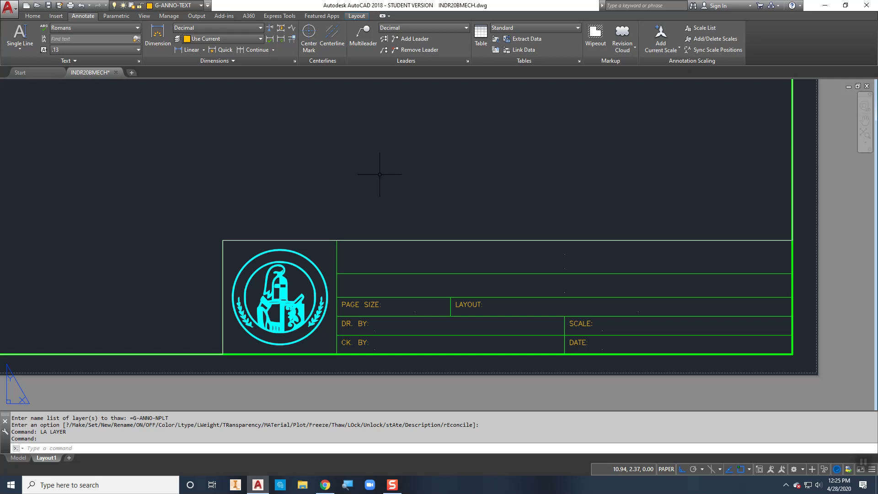
key("Escape")
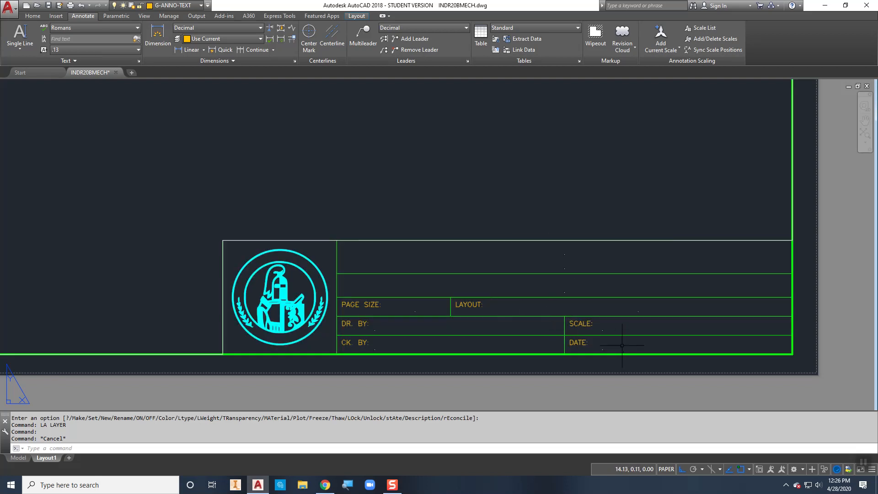
Step: Start left-justified single-line text at the node beside the DATE label, with height 0.13 and rotation 0
scroll(615, 348, "up", 1)
middle_click_drag(607, 341, 514, 314)
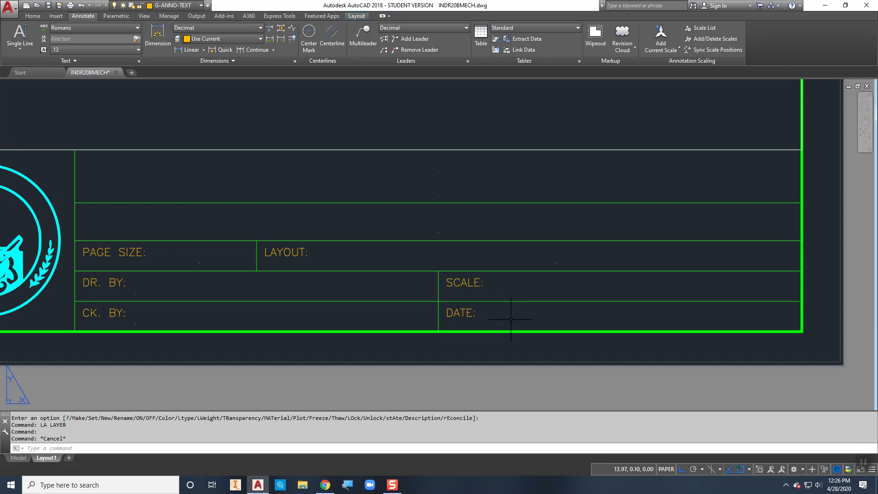
left_click(24, 38)
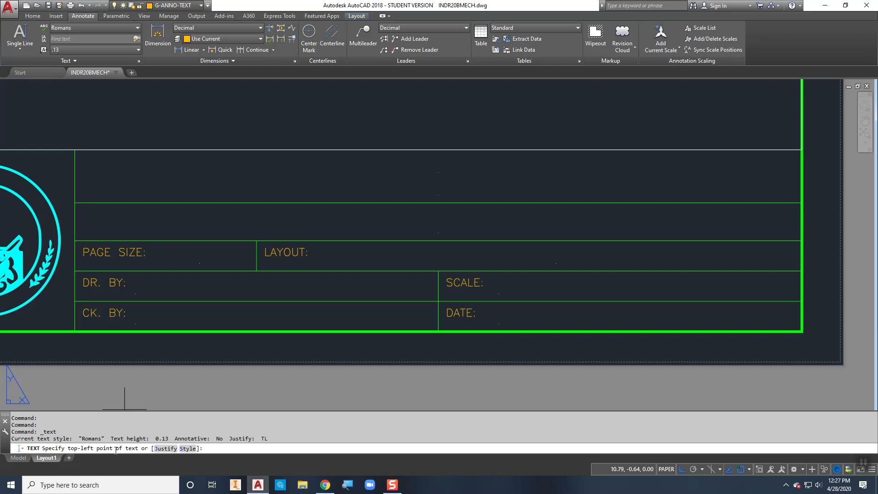
left_click(166, 448)
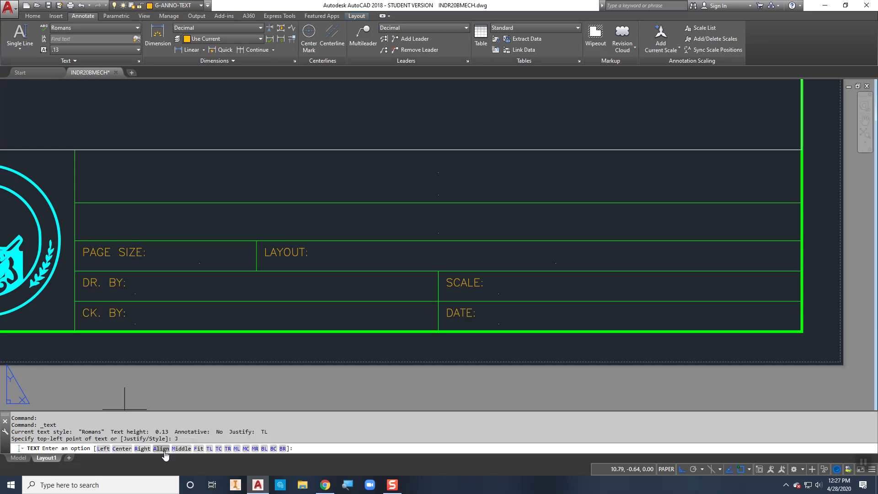
left_click(104, 449)
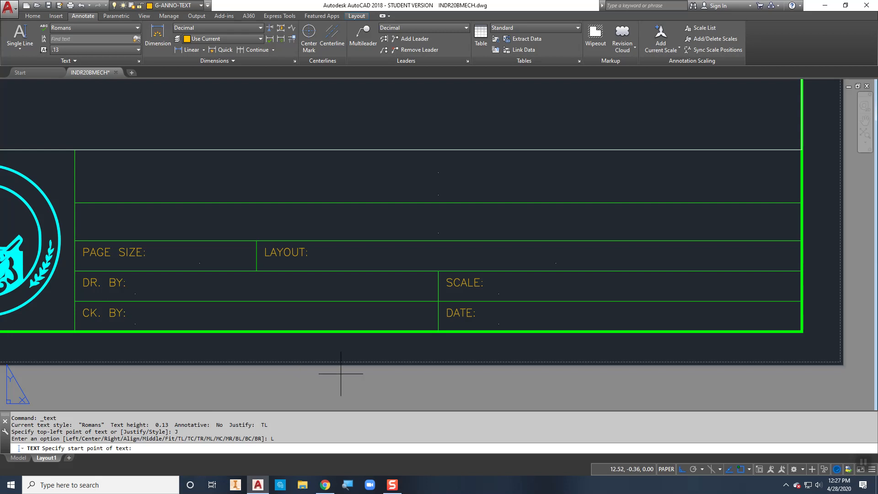
left_click(499, 323)
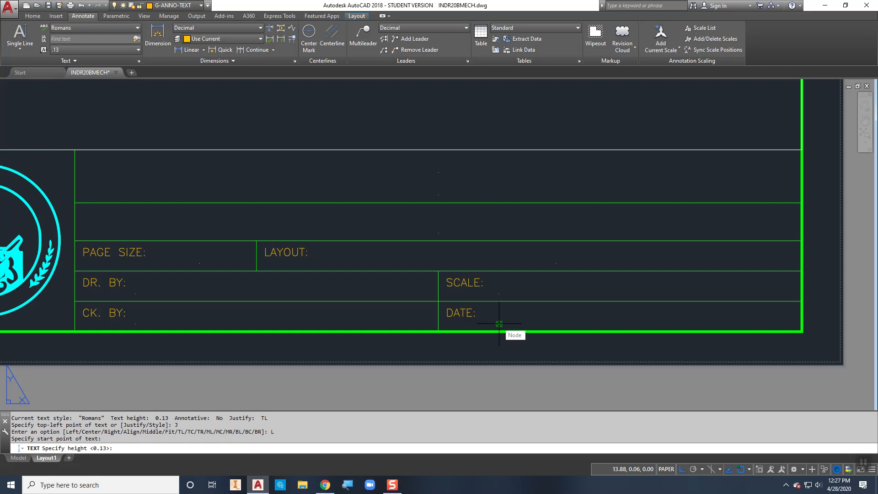
key("Return")
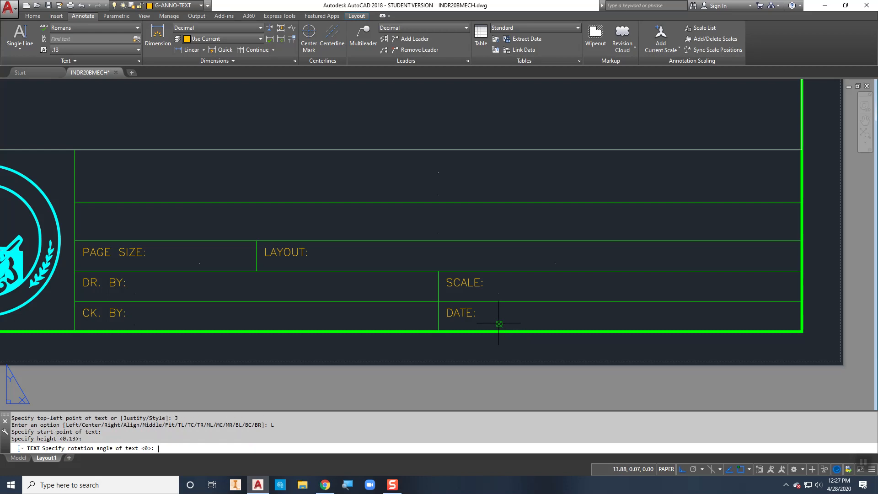
key("Return")
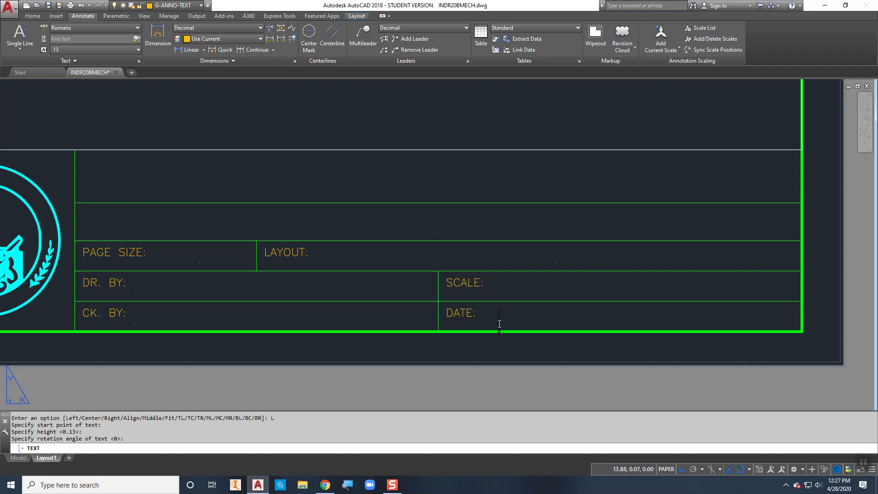
Step: Insert a SaveDate field in the "MMMM d, yyyy" format as the DATE entry and finish the text
key("ctrl+f")
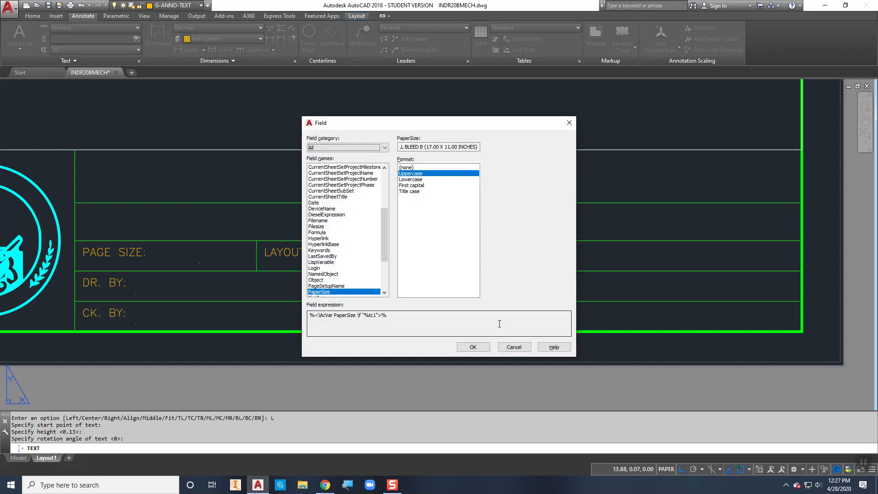
left_click_drag(386, 234, 383, 199)
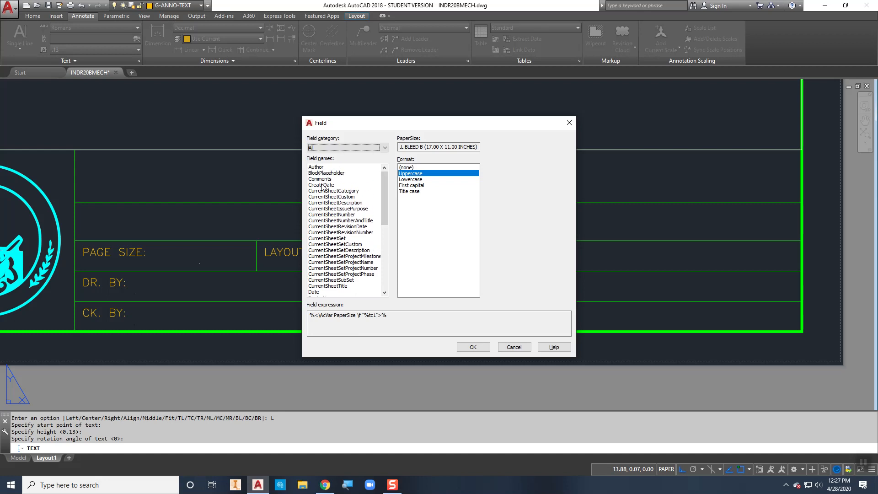
mouse_move(386, 189)
left_mouse_down()
mouse_move(383, 204)
mouse_move(380, 187)
left_mouse_up()
mouse_move(381, 199)
left_mouse_down()
mouse_move(382, 209)
mouse_move(377, 195)
left_mouse_up()
left_click_drag(381, 201, 383, 278)
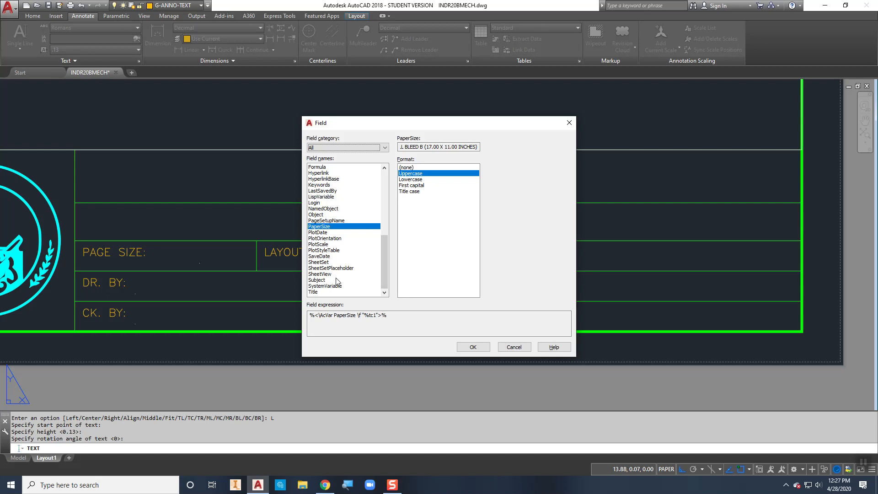
left_click(322, 257)
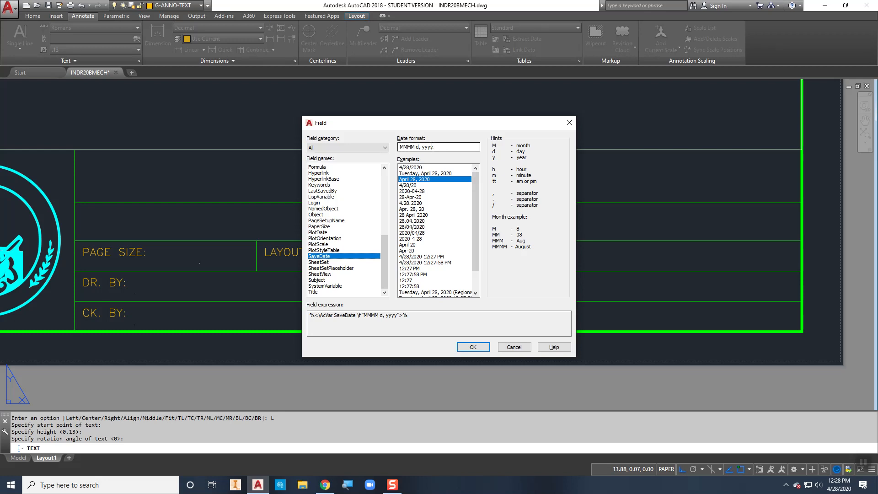
left_click(473, 347)
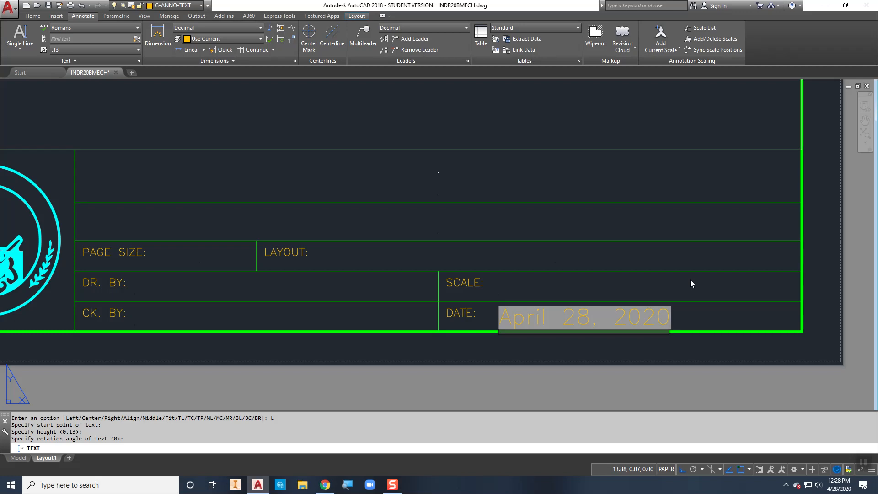
key("Return")
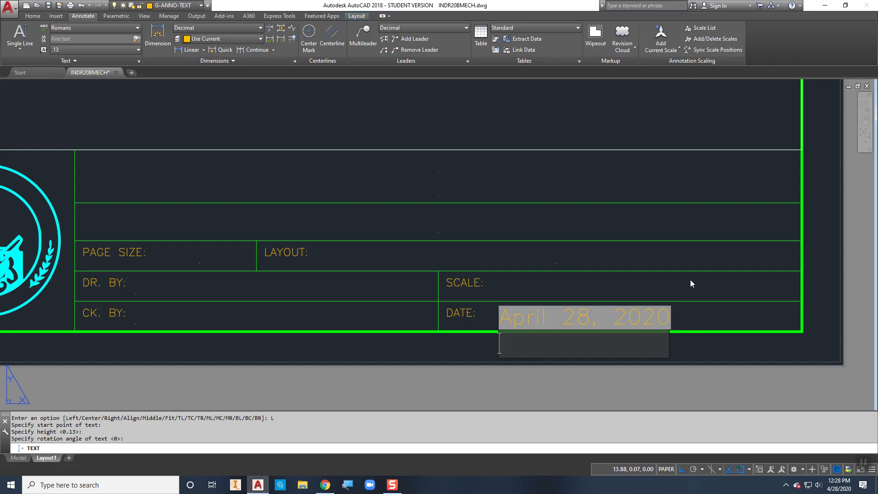
key("Return")
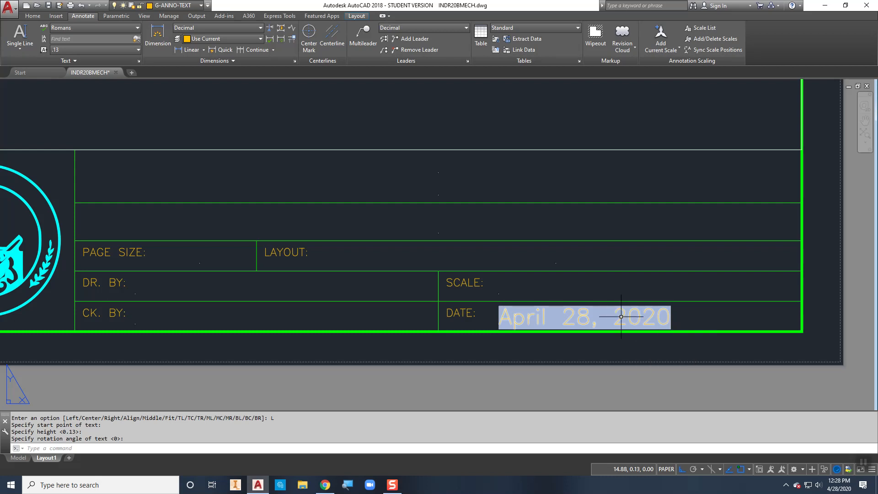
double_click(623, 314)
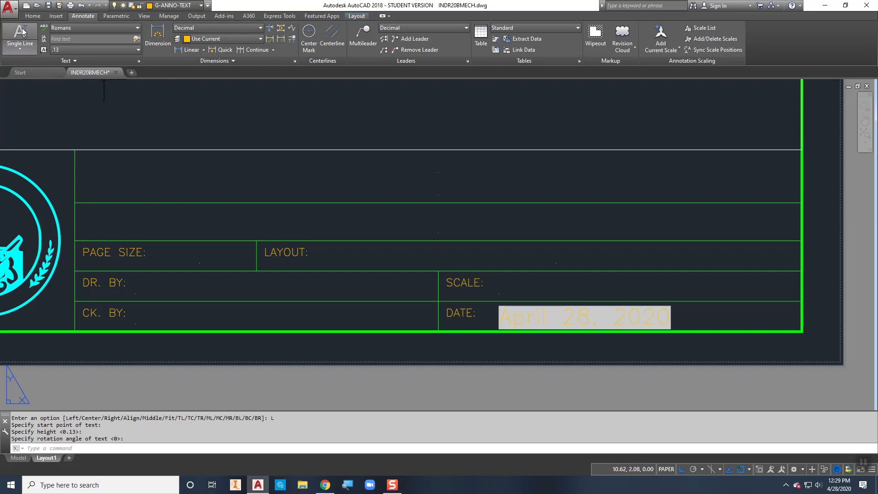
Step: Start left-justified single-line text at the node beside the SCALE label, with height 0.13 and rotation 0
left_click(22, 32)
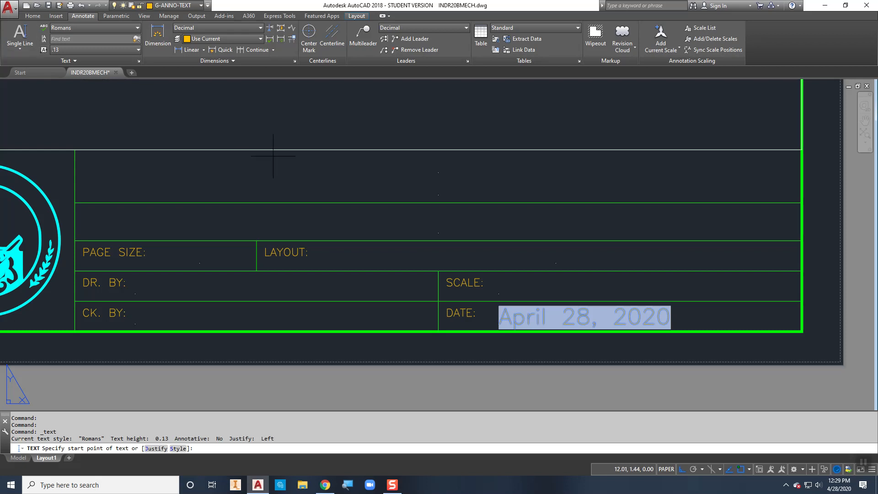
left_click(500, 292)
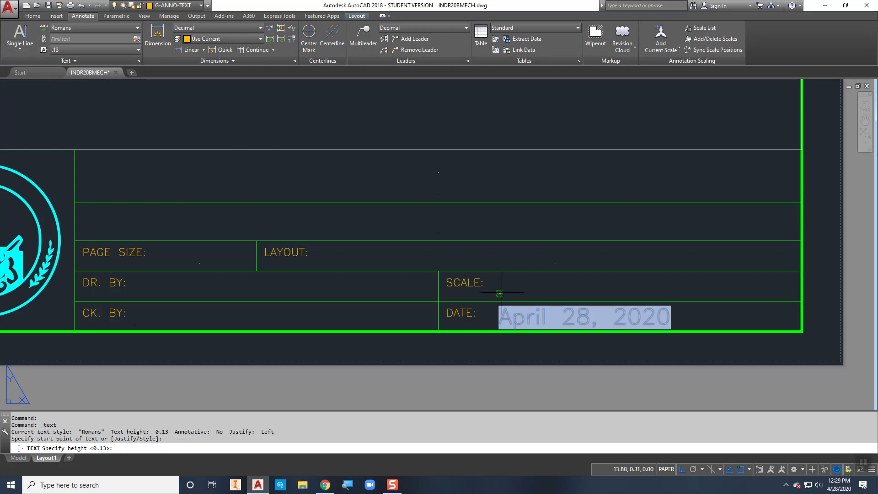
key("Return")
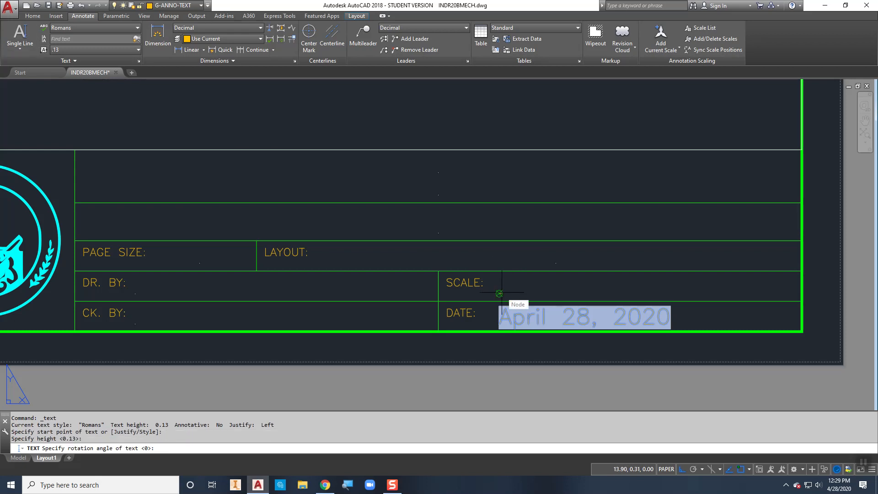
key("Return")
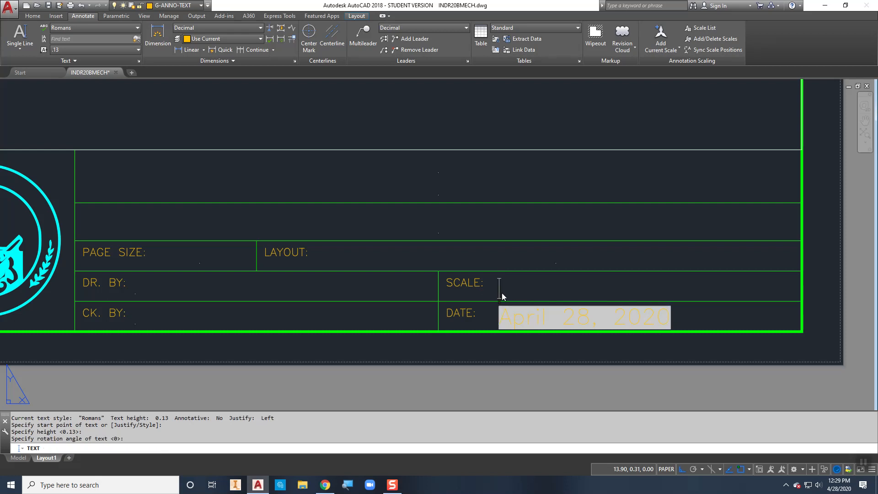
Step: Set up an Object field from the Objects category and pick the viewport edge above the title block, with object snap off
key("ctrl+f")
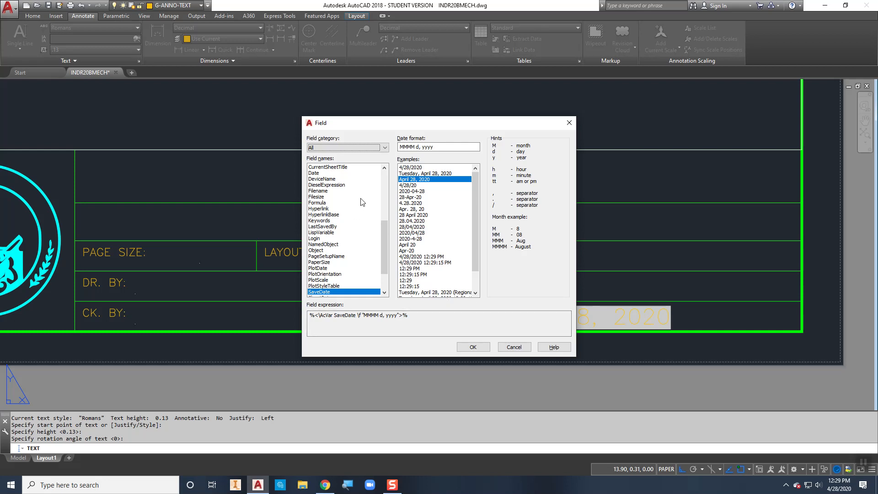
left_click(385, 148)
left_click(325, 182)
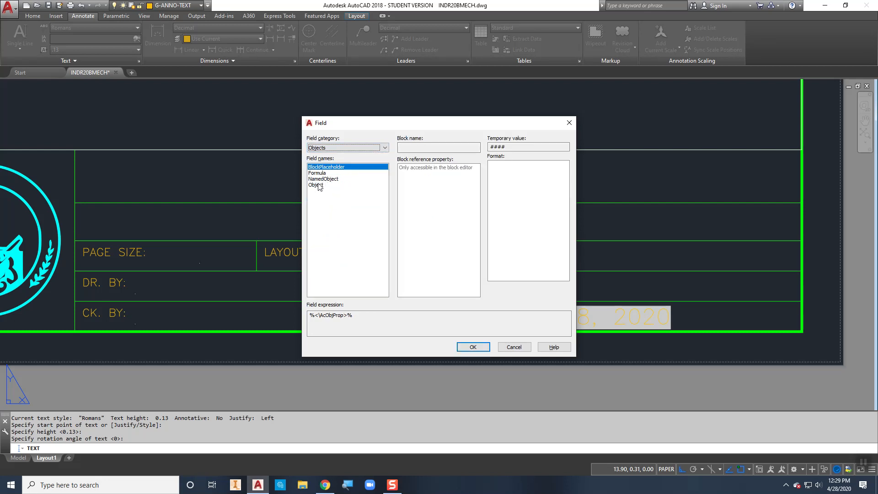
left_click(316, 185)
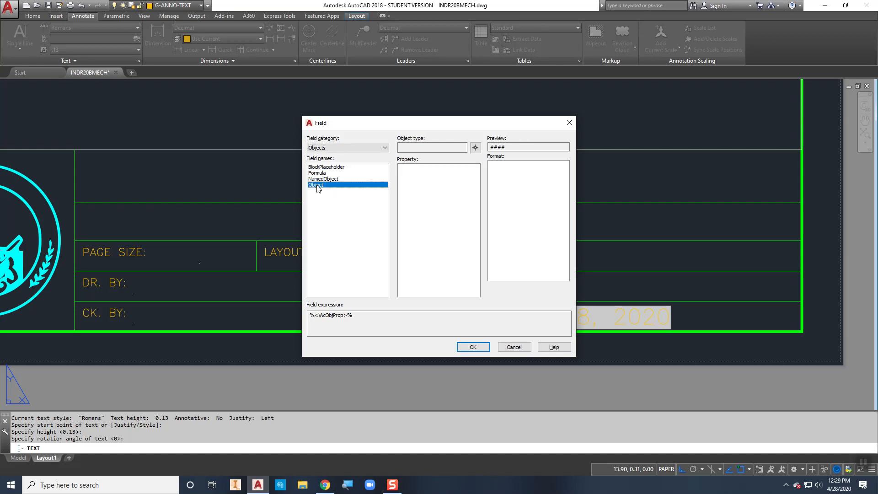
left_click(475, 147)
key("F3")
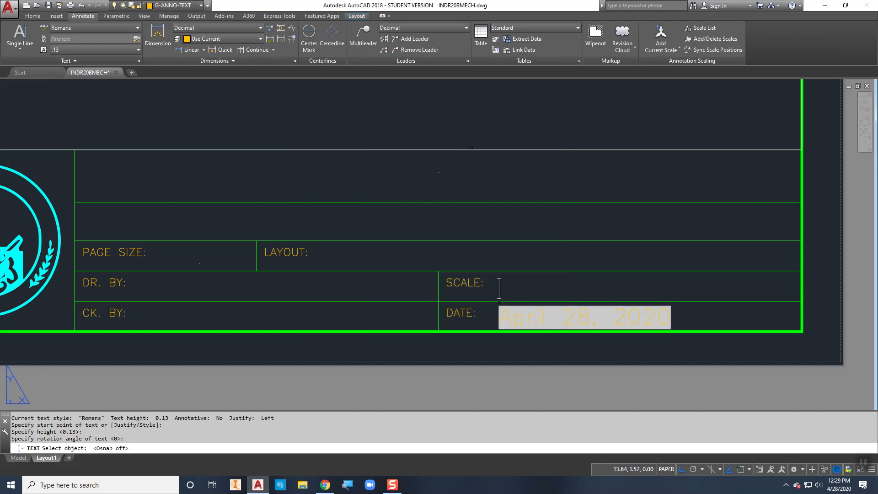
left_click(471, 150)
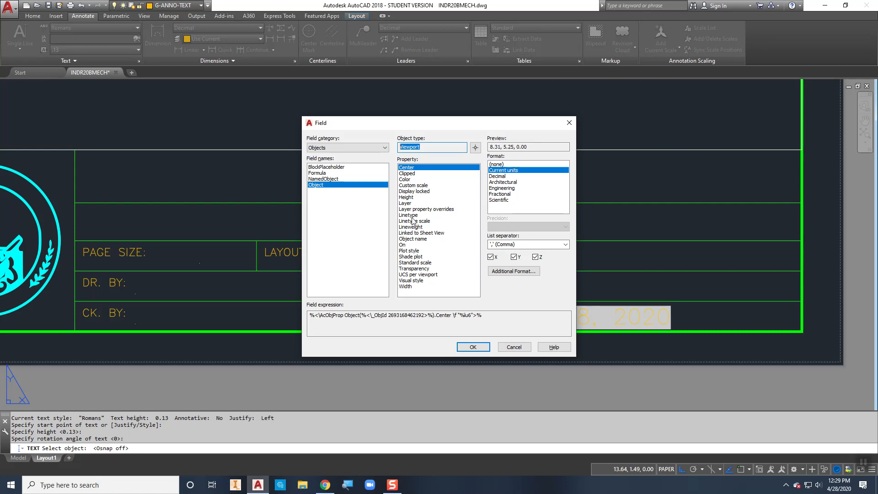
Step: Insert the viewport's Custom scale property in the "Use scale name" format as the SCALE entry and finish the text
left_click(410, 186)
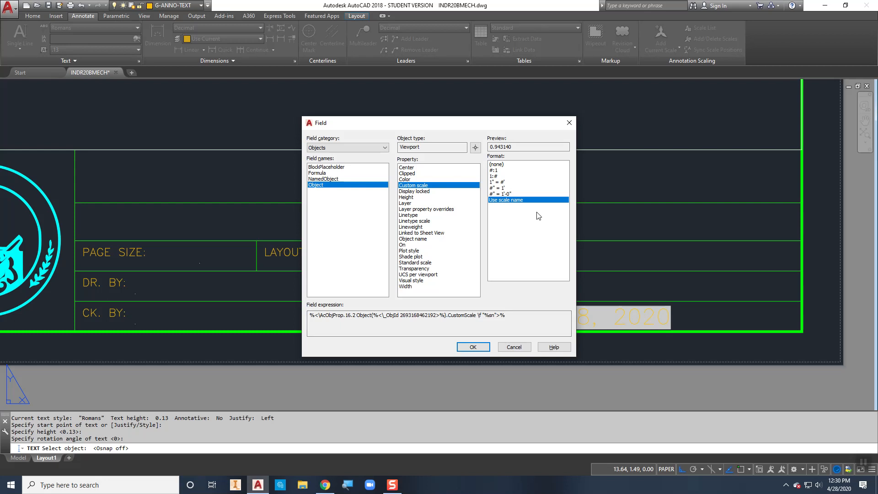
left_click(493, 147)
left_click(473, 348)
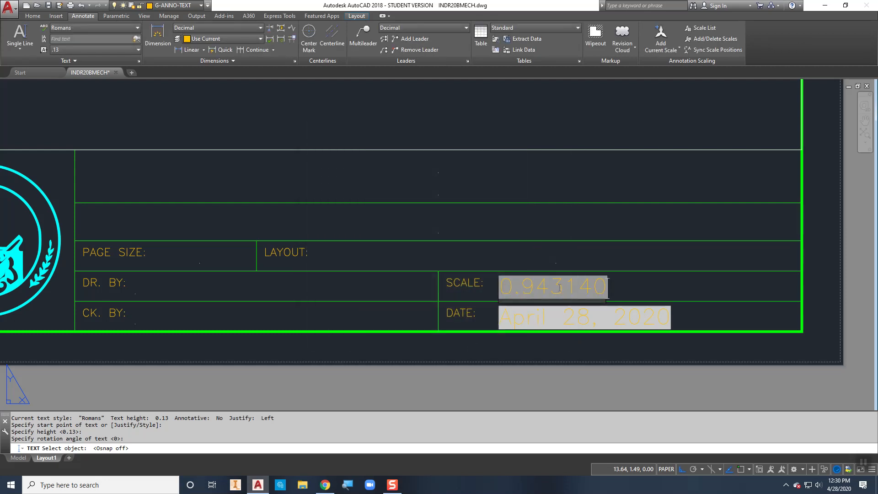
key("Return")
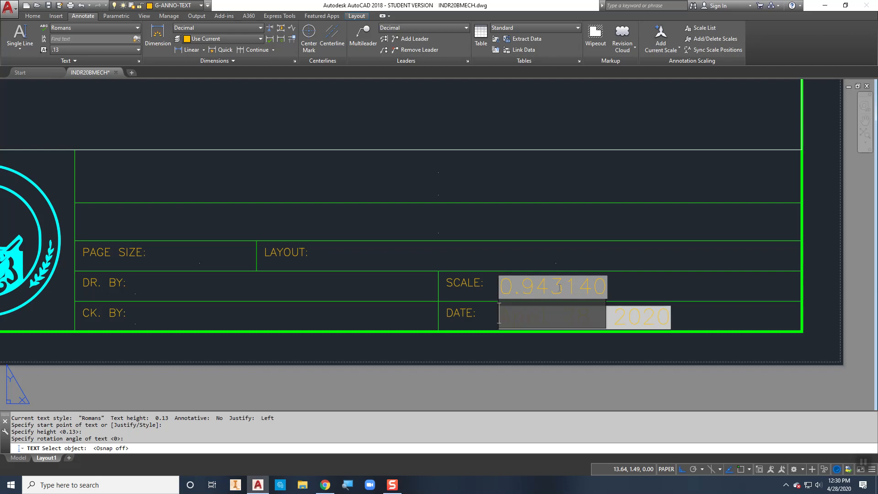
key("Return")
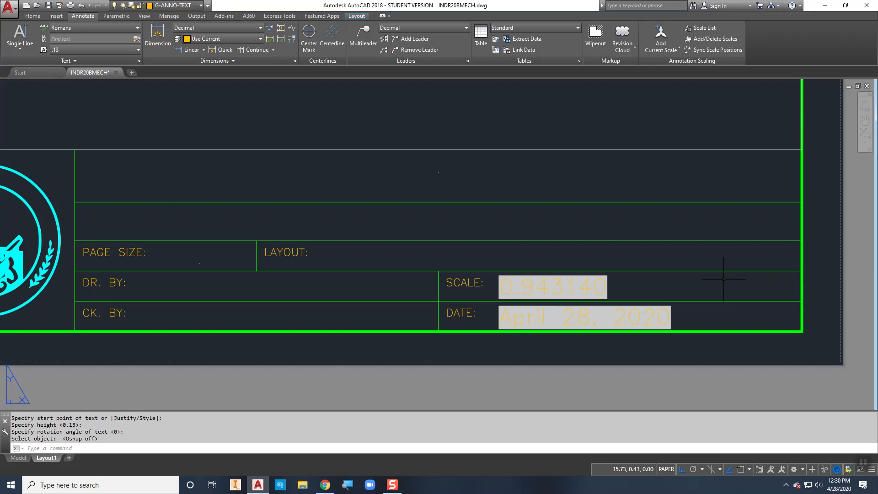
Step: Activate the viewport's model space, set its scale to 1:1, and return to paper space
scroll(679, 260, "up", 2)
scroll(677, 260, "down", 3)
left_click(577, 164)
double_click(578, 163)
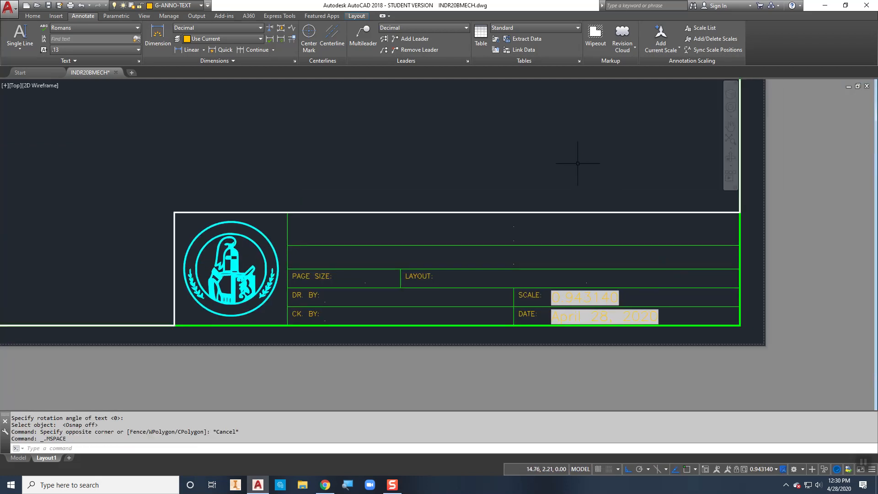
left_click(759, 468)
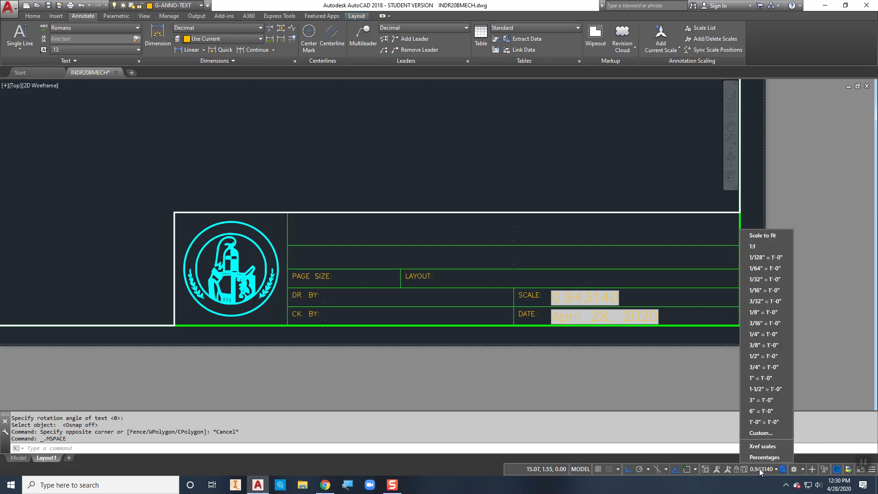
left_click(752, 247)
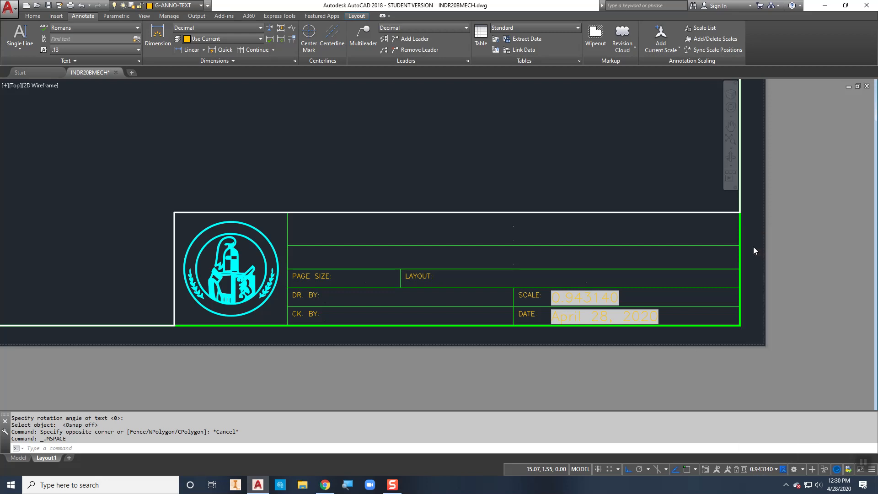
double_click(787, 251)
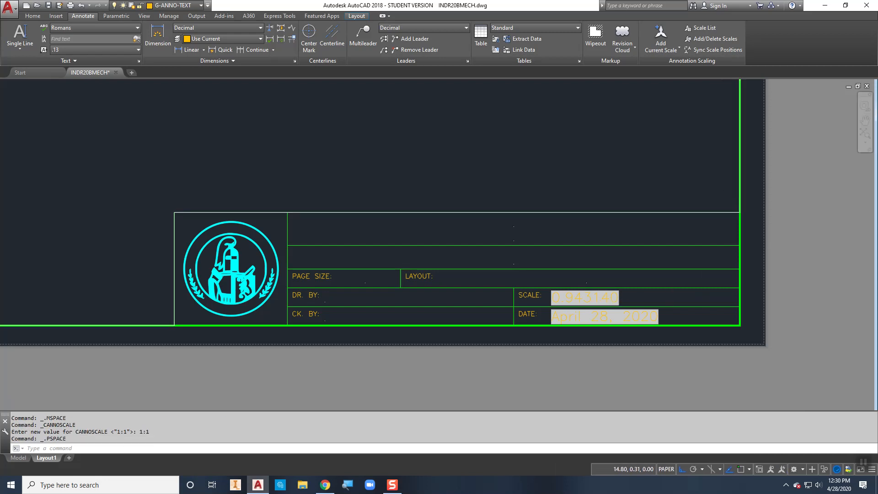
Step: Regenerate the layout to update the SCALE field in the title block
scroll(623, 301, "up", 4)
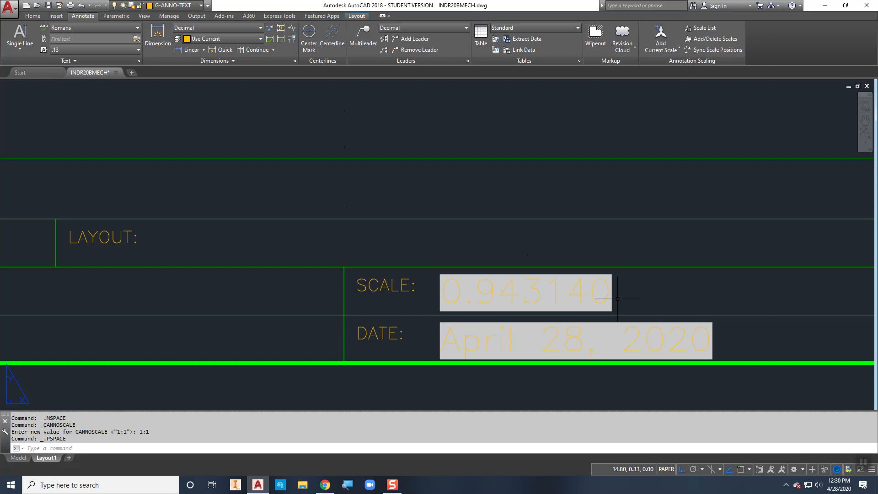
type("REGEN")
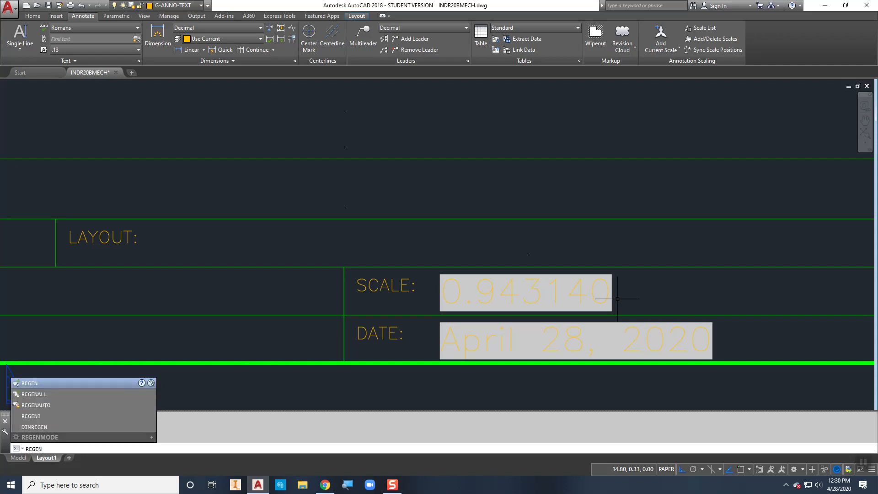
key("Return")
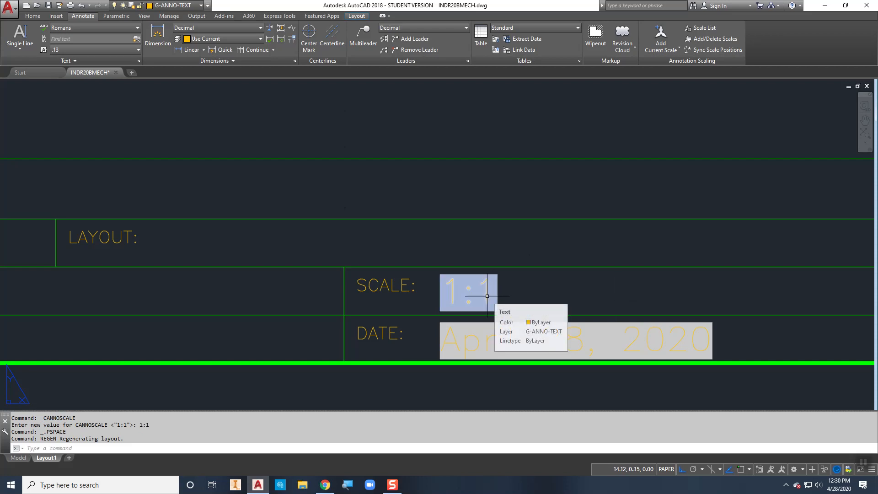
Step: Activate the viewport's model space, set its scale to 1/2" = 1'-0", and return to paper space
scroll(490, 201, "down", 4)
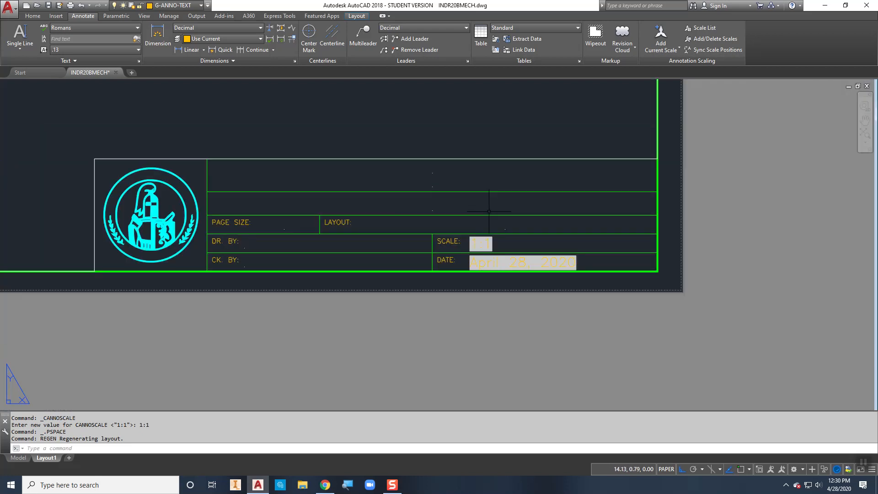
double_click(503, 179)
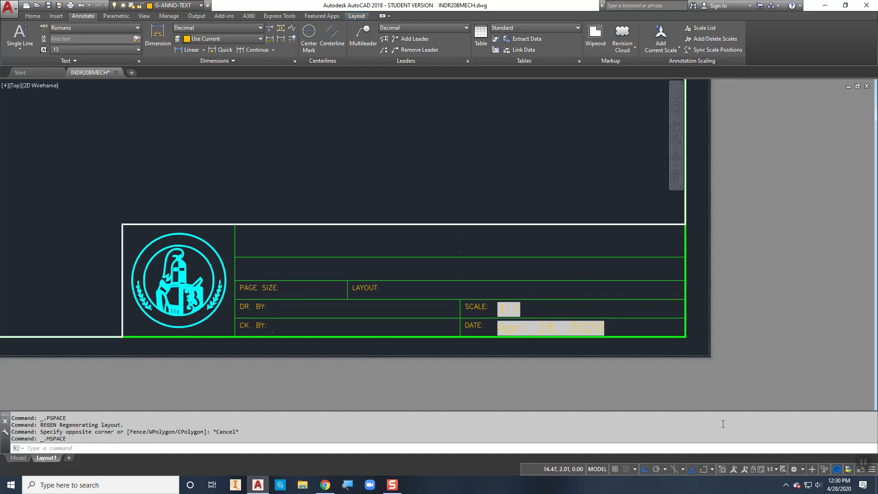
left_click(772, 470)
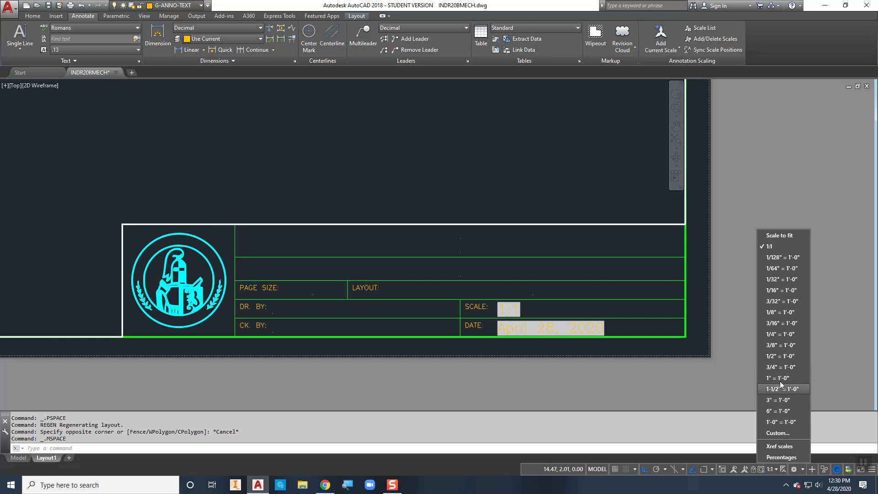
left_click(777, 356)
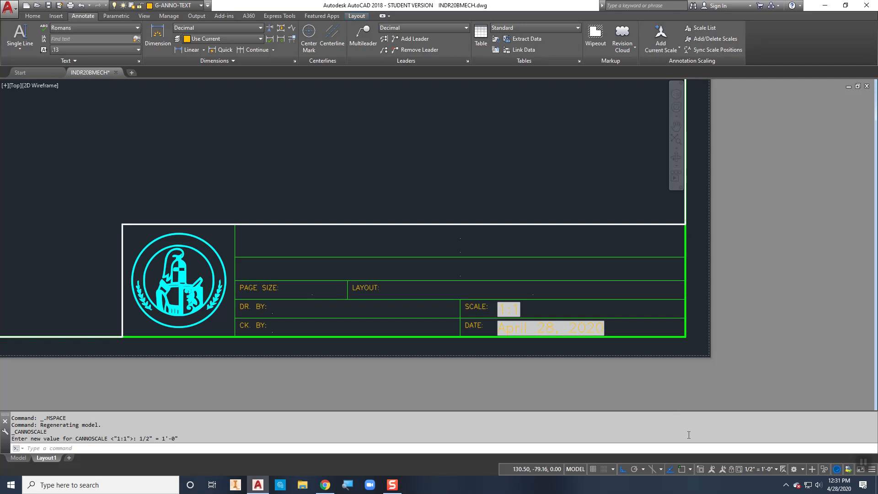
double_click(732, 381)
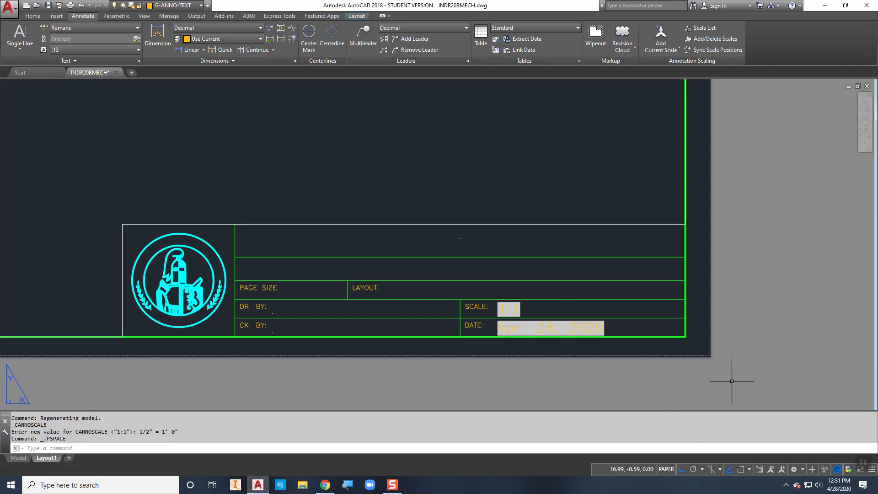
Step: Regenerate the layout so the title block's SCALE field picks up the new viewport scale
type("regen")
key("Return")
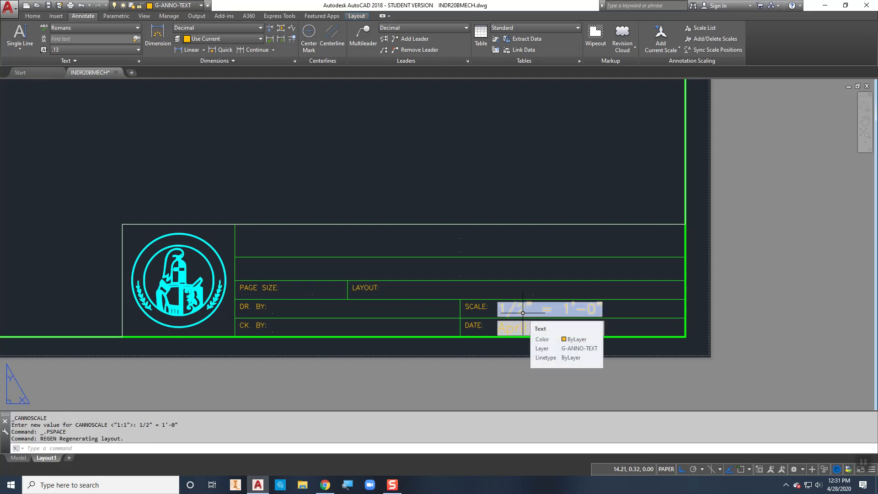
middle_click(485, 190)
middle_click(486, 190)
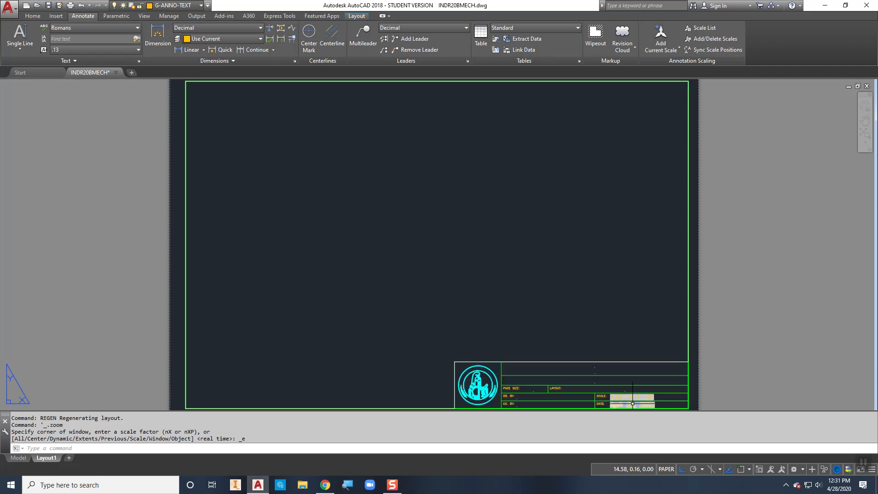
Step: Start center-justified single-line text at the node in the LAYOUT cell, using Node snap, height 0.13 and rotation 0
scroll(630, 393, "up", 4)
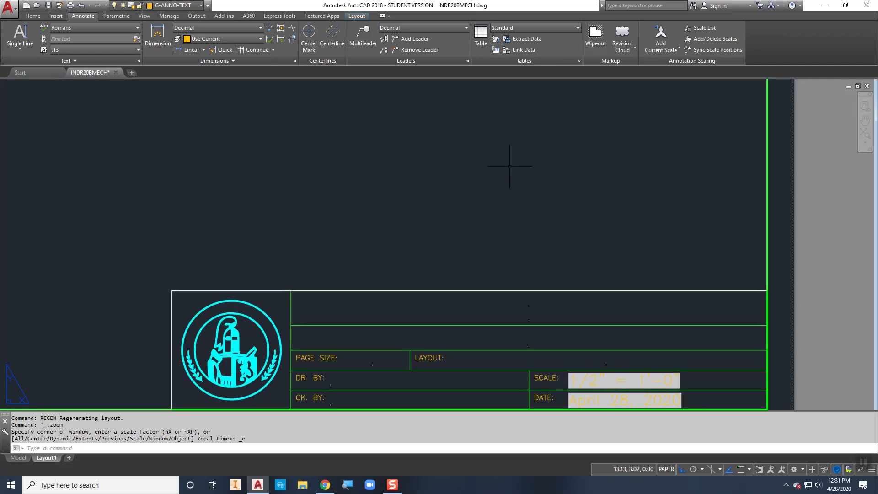
scroll(507, 173, "down", 2)
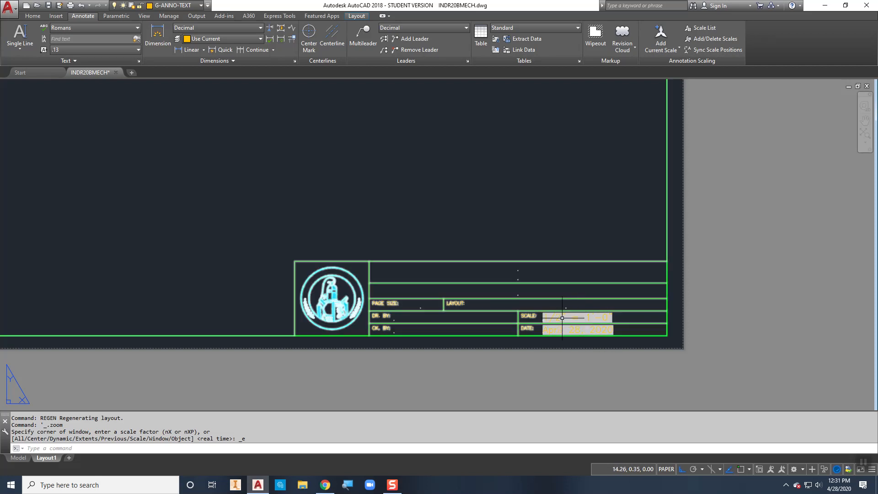
scroll(539, 302, "up", 2)
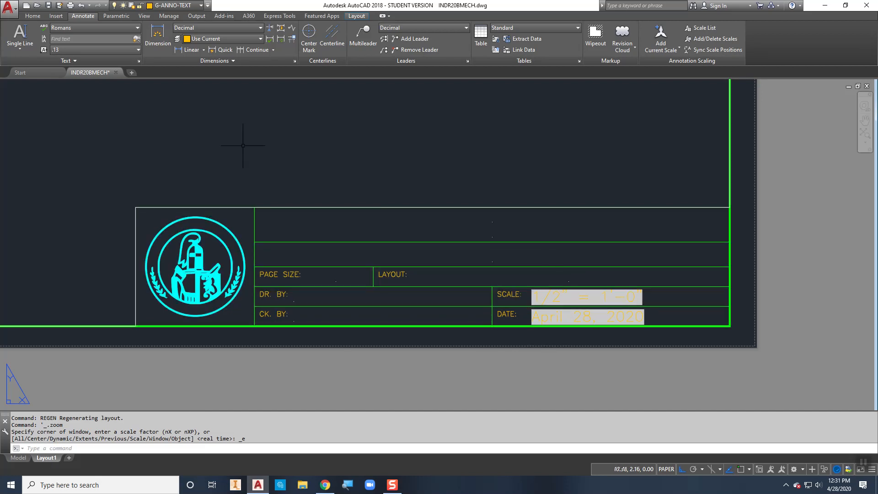
left_click(18, 31)
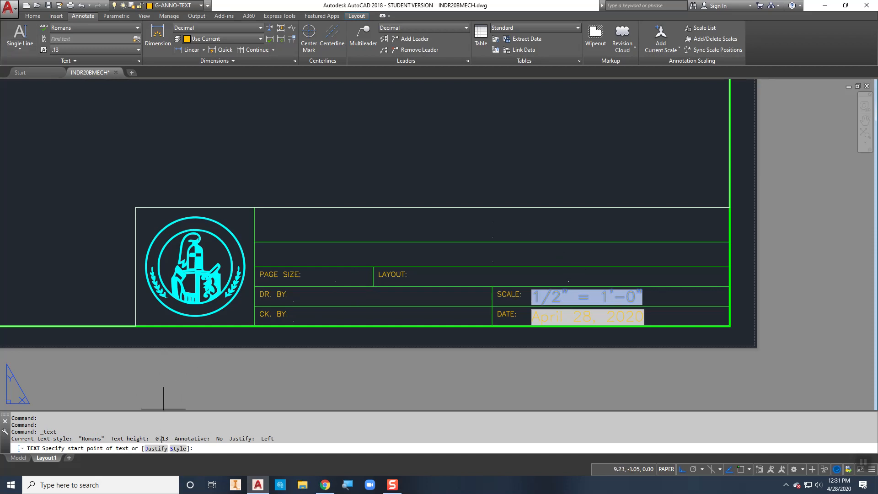
left_click(156, 448)
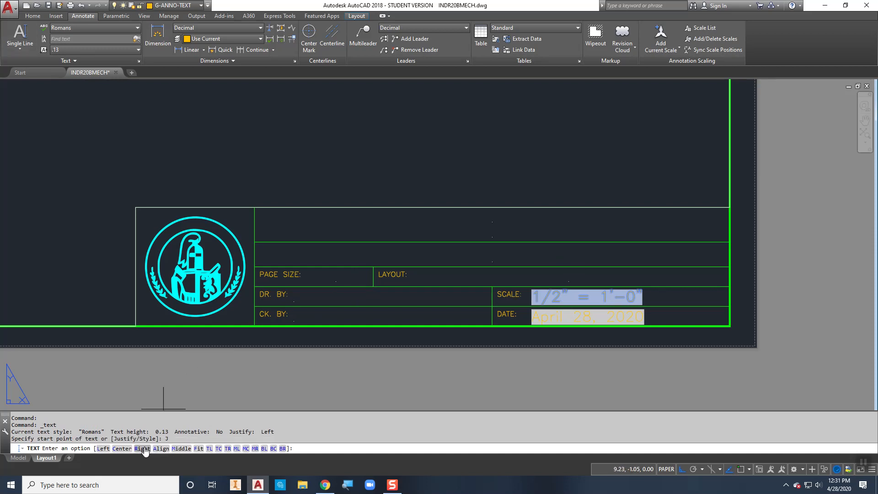
left_click(124, 448)
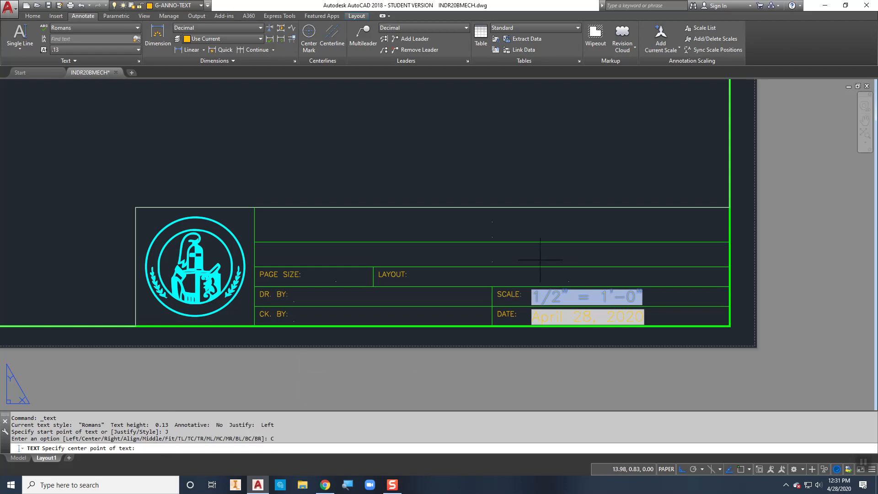
right_click(566, 281, "shift")
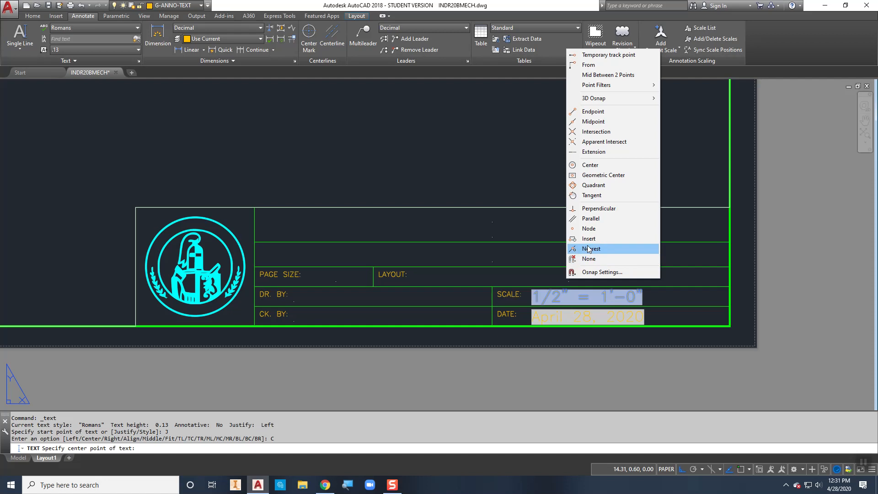
left_click(589, 229)
left_click(567, 280)
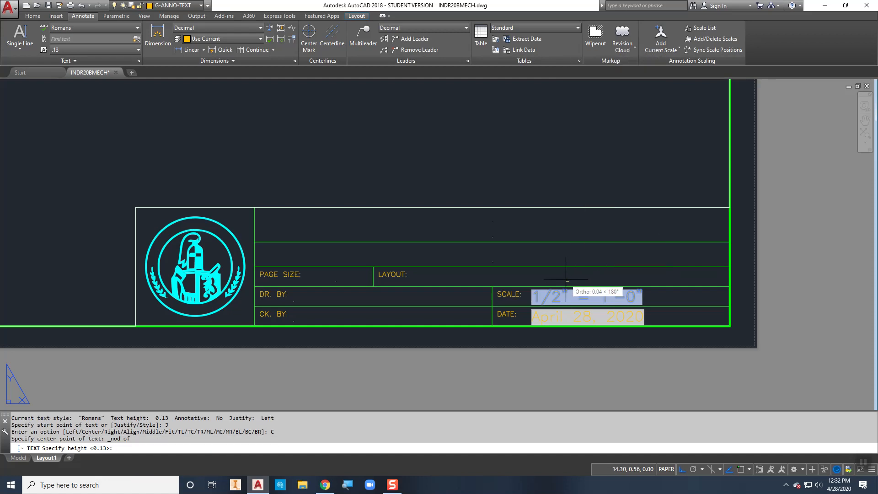
key("Return")
key("Return")
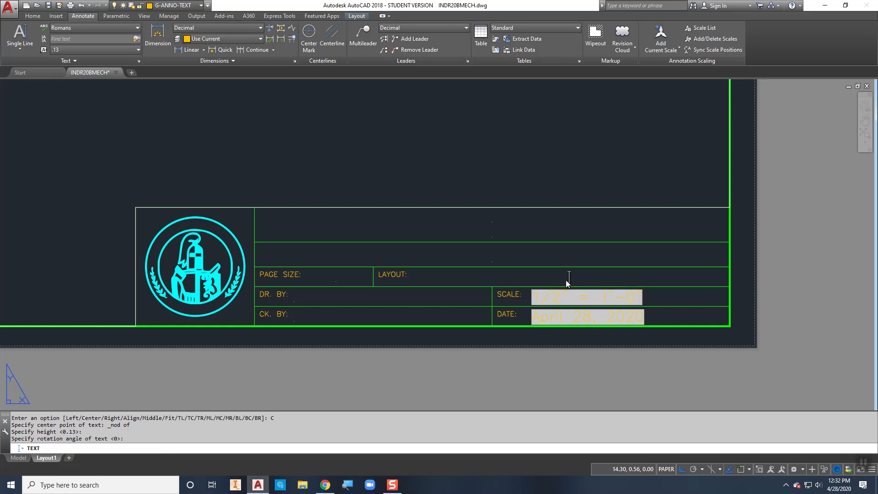
Step: Insert a SystemVariable field for ctab in Uppercase format as the LAYOUT entry and finish the text
key("ctrl+f")
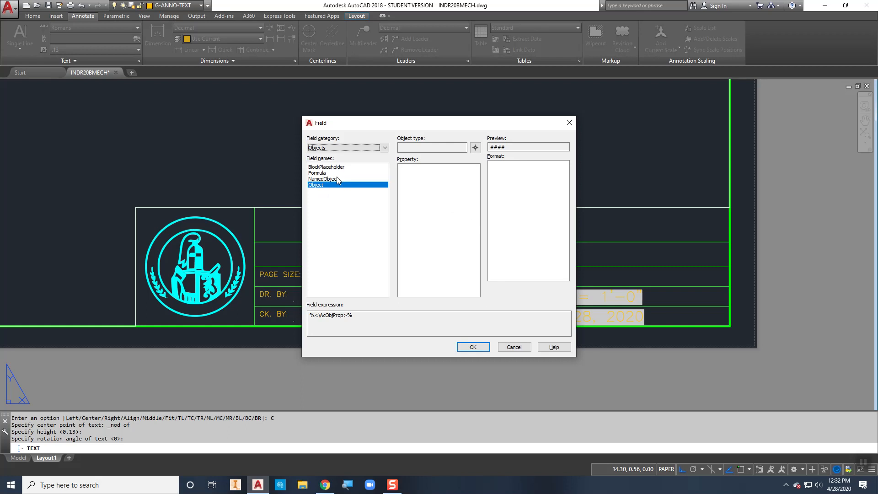
left_click(385, 147)
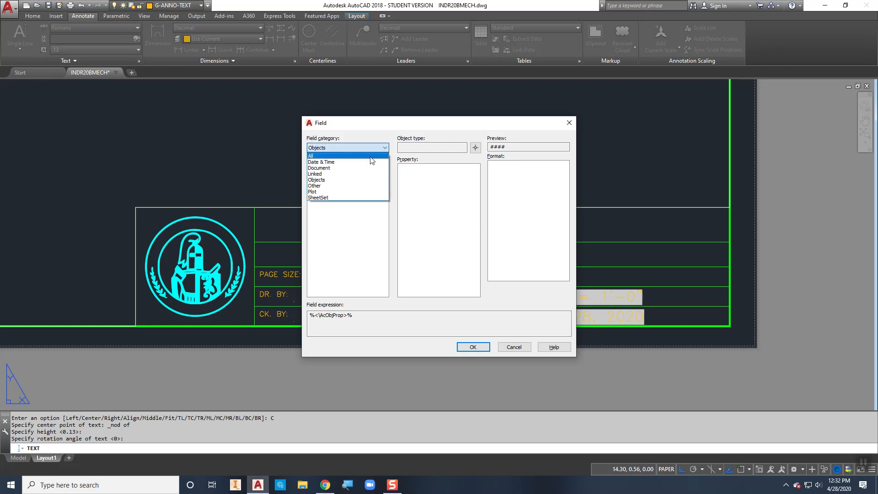
left_click(370, 157)
left_click_drag(384, 193, 385, 267)
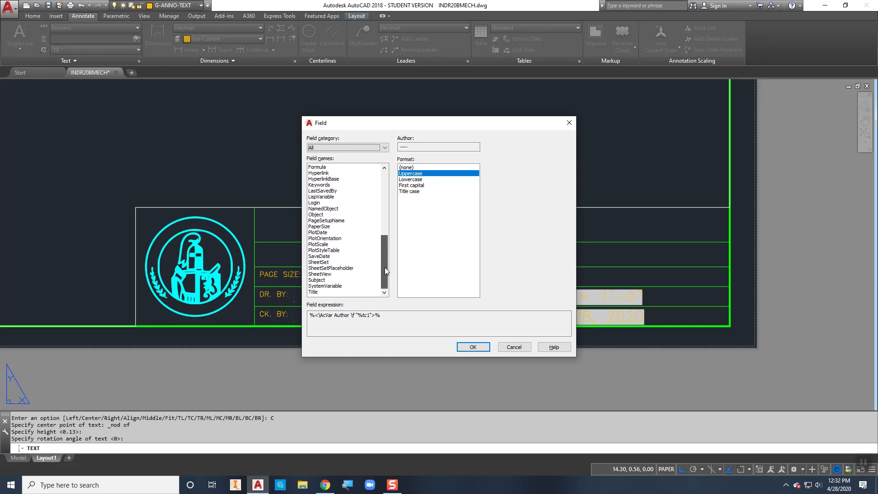
left_click(331, 286)
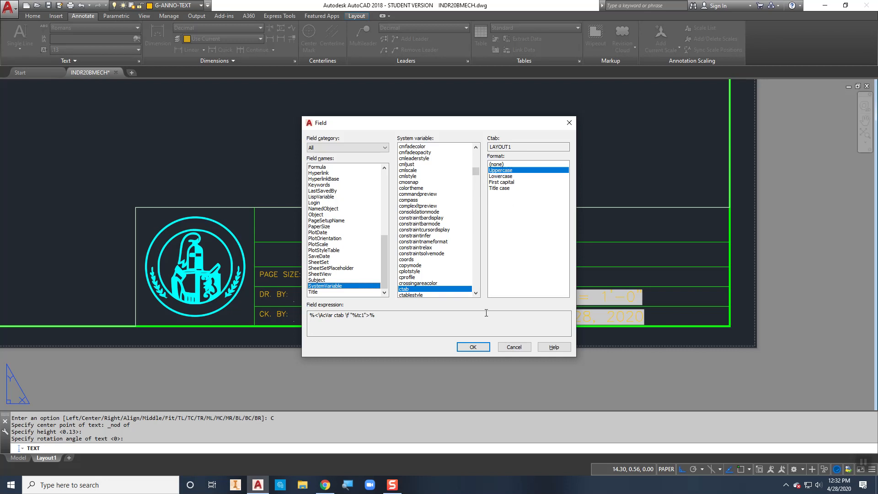
left_click(470, 346)
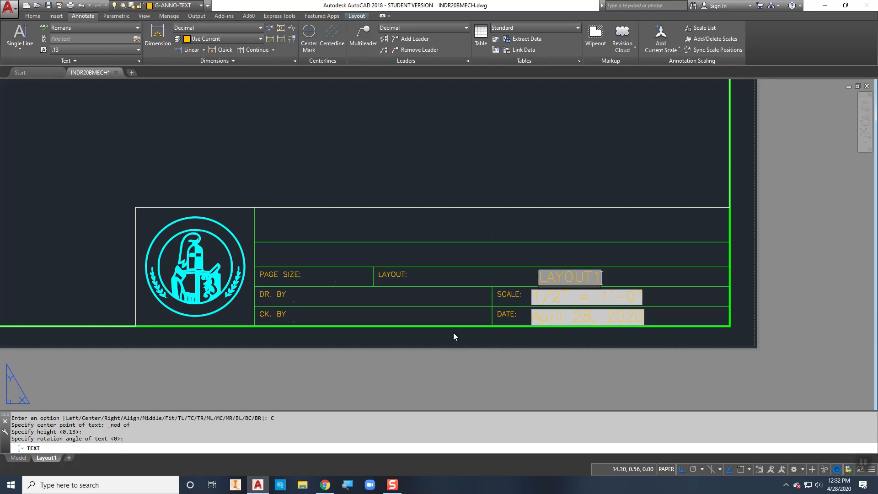
key("Return")
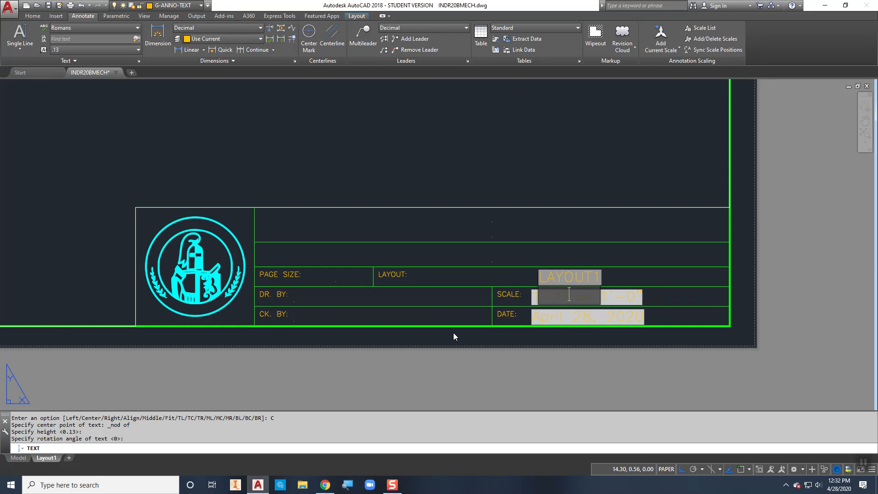
key("Return")
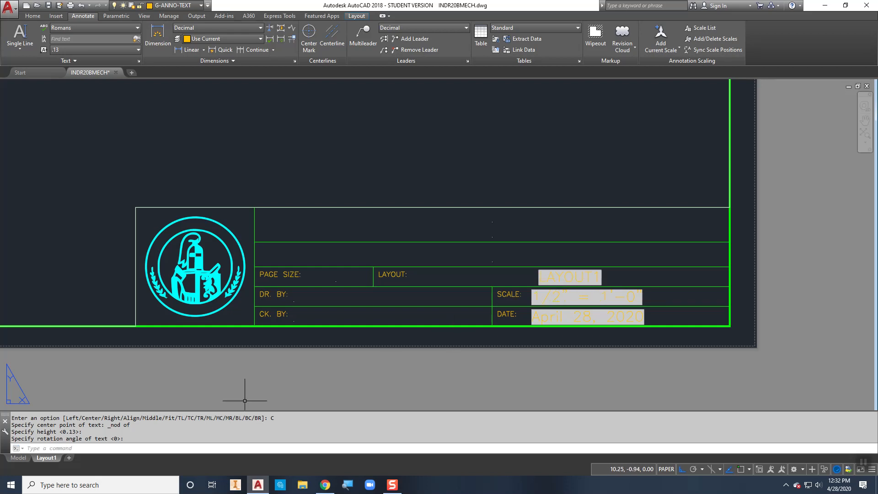
Step: Rename Layout1 as "Sheet 1-2020"
double_click(52, 459)
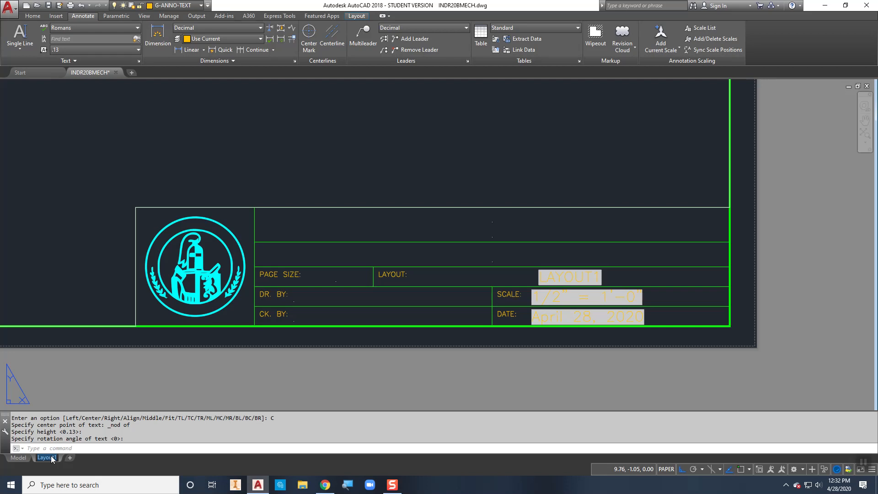
type("S")
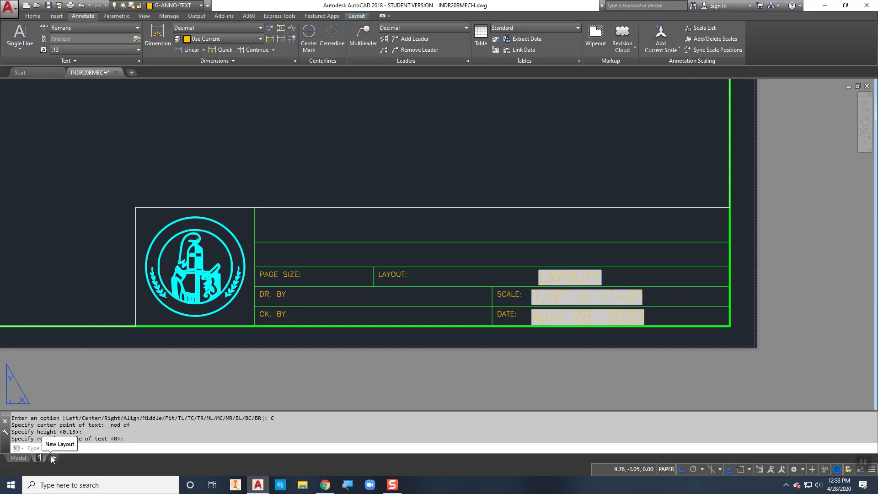
type("heet")
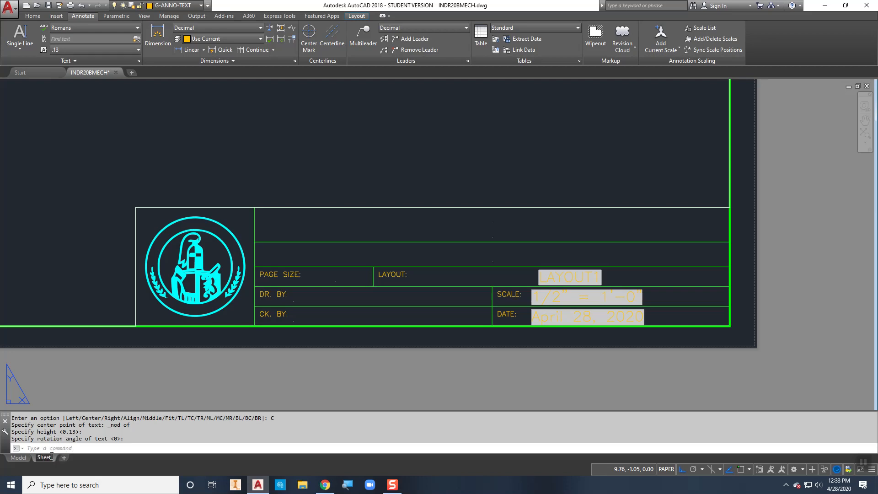
type("1-2020")
key("Return")
Step: Clear the selection of the LAYOUT entry and regenerate the layout to update its field
left_click(542, 277)
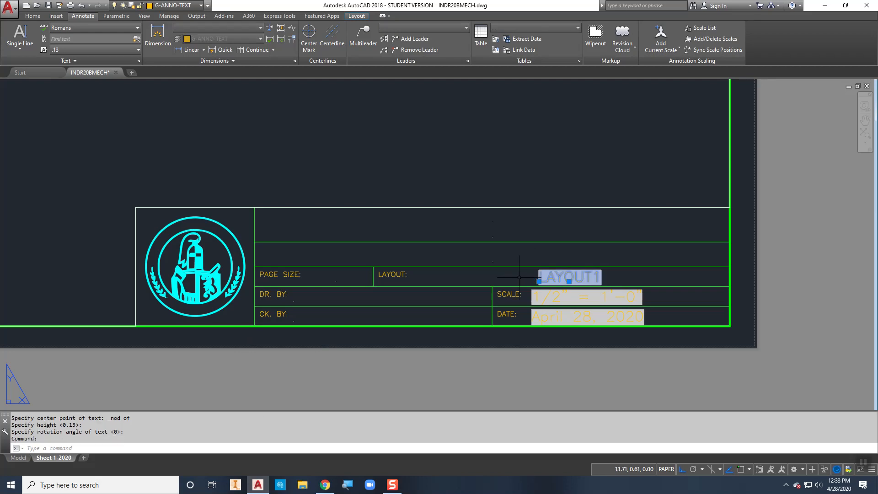
key("Escape")
type("regen")
key("Return")
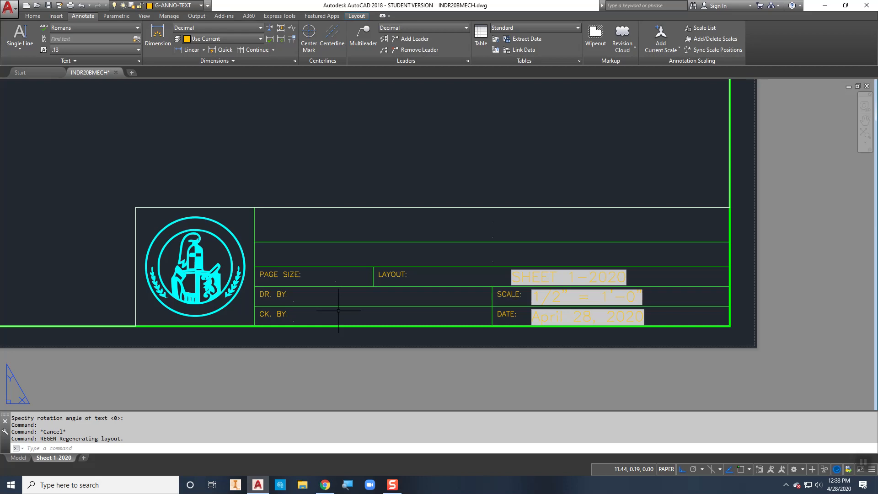
Step: Start left-justified single-line text at the node in the DR. BY cell, using Node snap, height 0.13 and rotation 0
left_click(20, 35)
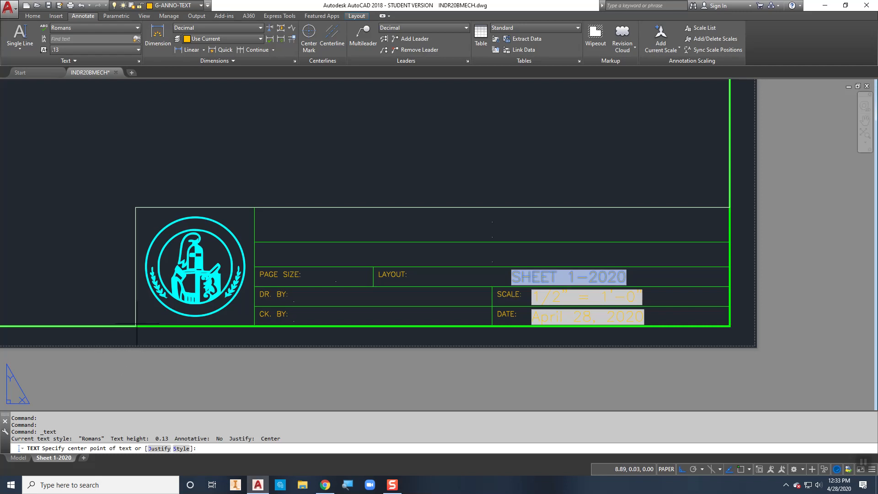
type("l")
key("Return")
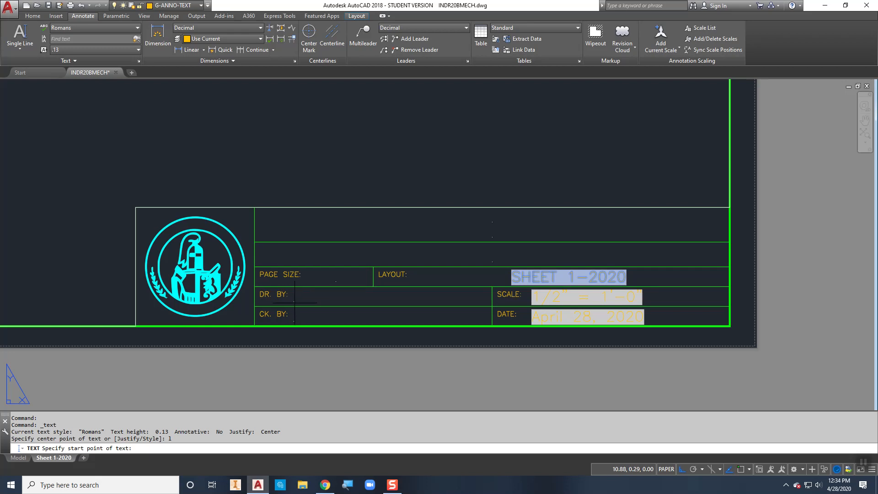
right_click(317, 300, "shift")
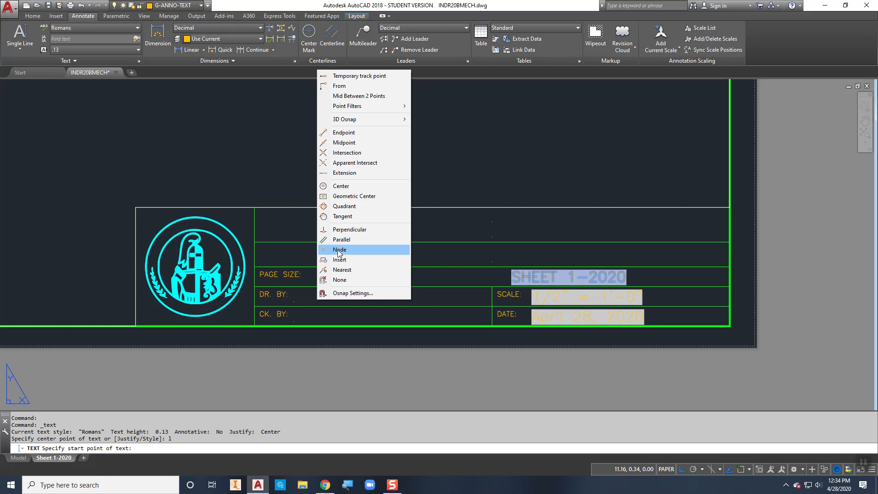
left_click(332, 249)
left_click(294, 301)
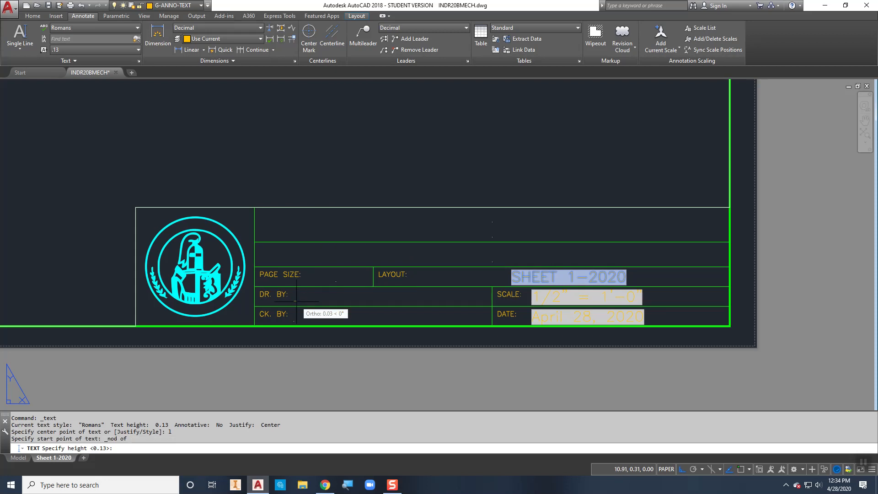
key("Return")
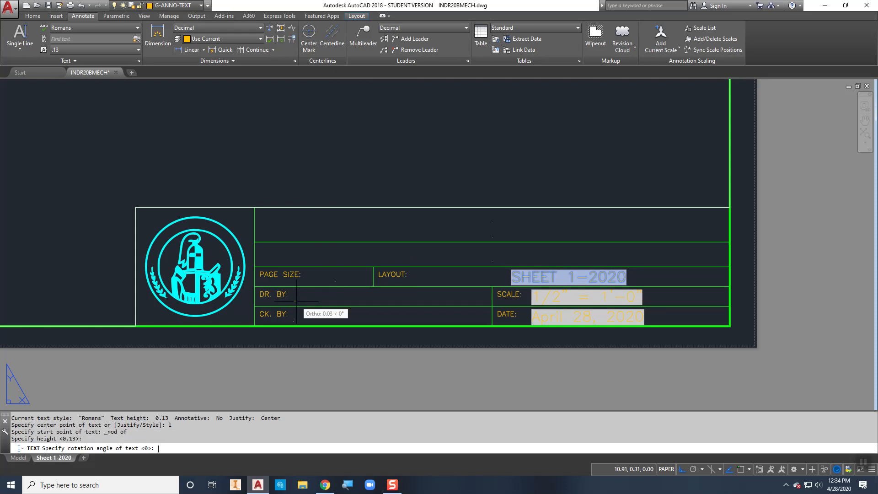
key("Return")
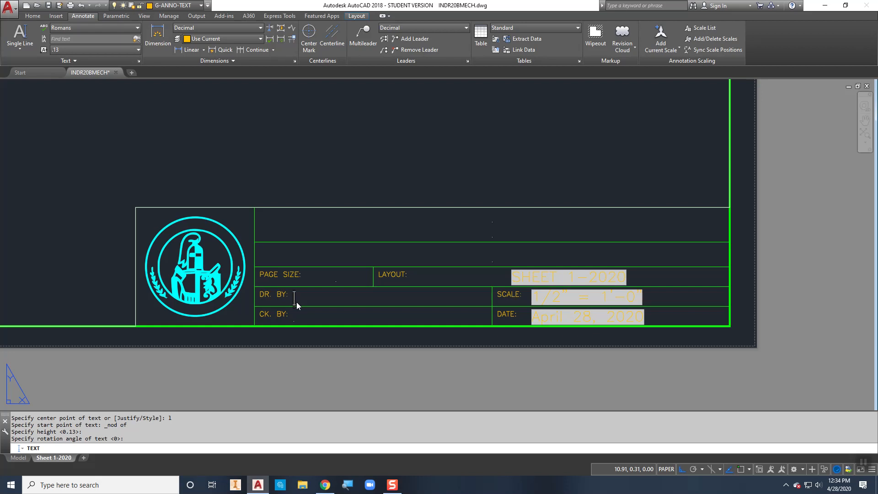
Step: Insert an Author field in Uppercase format as the DR. BY entry and finish the text
key("ctrl+f")
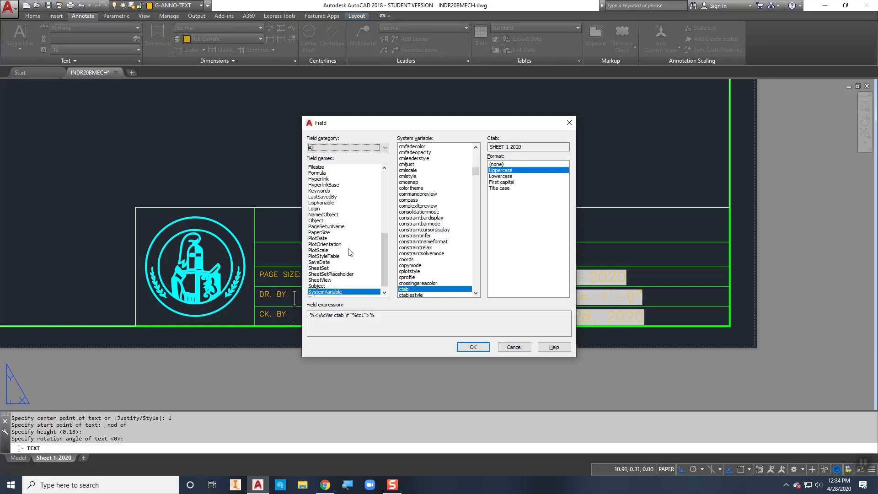
left_click_drag(383, 266, 383, 190)
left_click(322, 168)
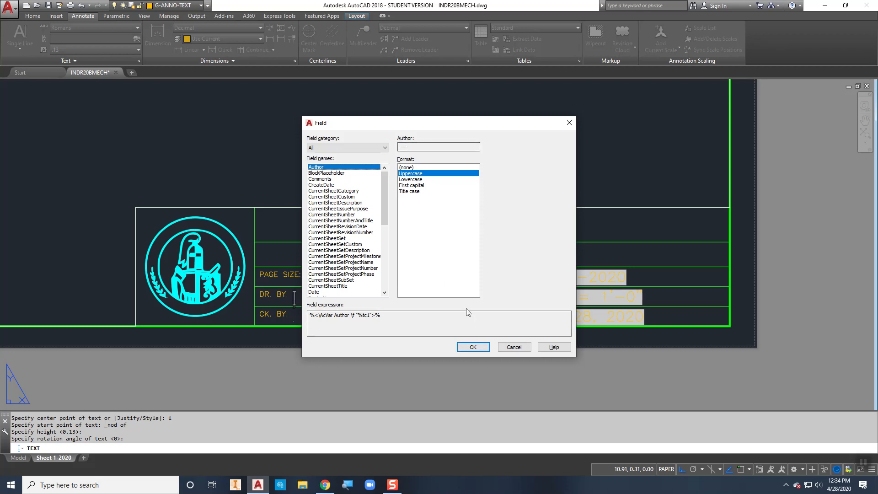
left_click(473, 347)
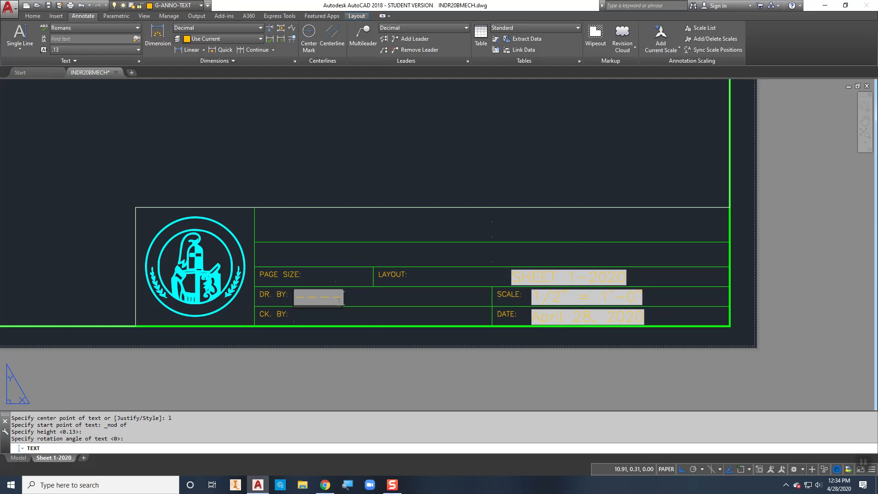
key("Return")
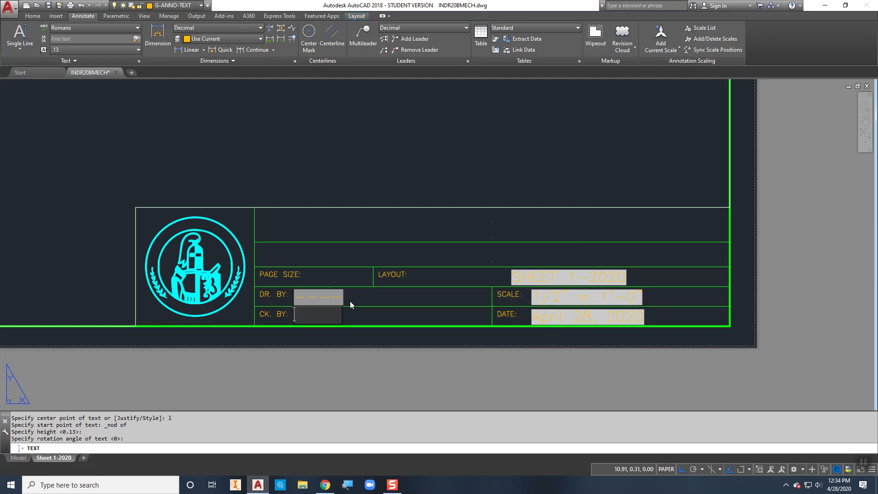
key("Return")
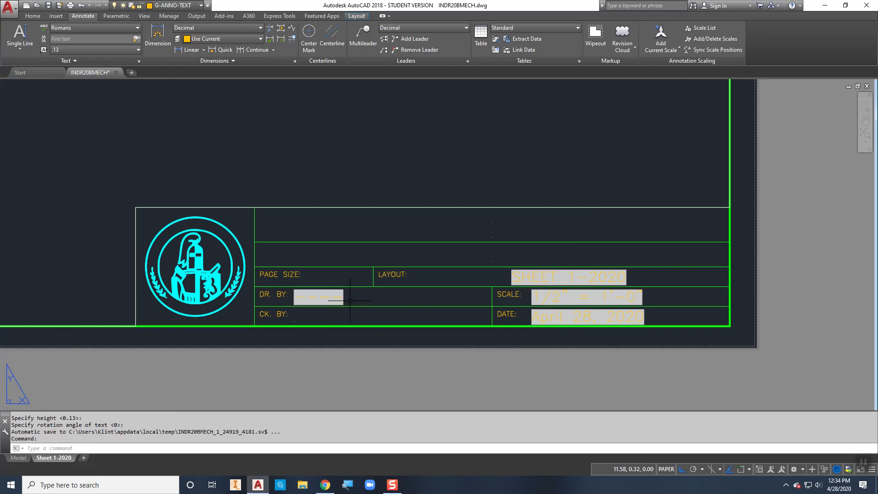
Step: Enter the drafter's full name as the Author in the drawing's summary properties
scroll(322, 298, "up", 4)
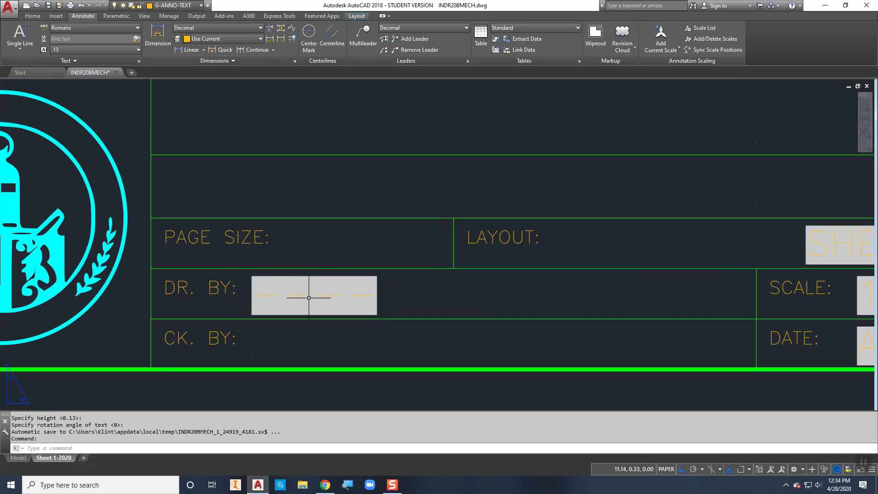
scroll(316, 298, "down", 2)
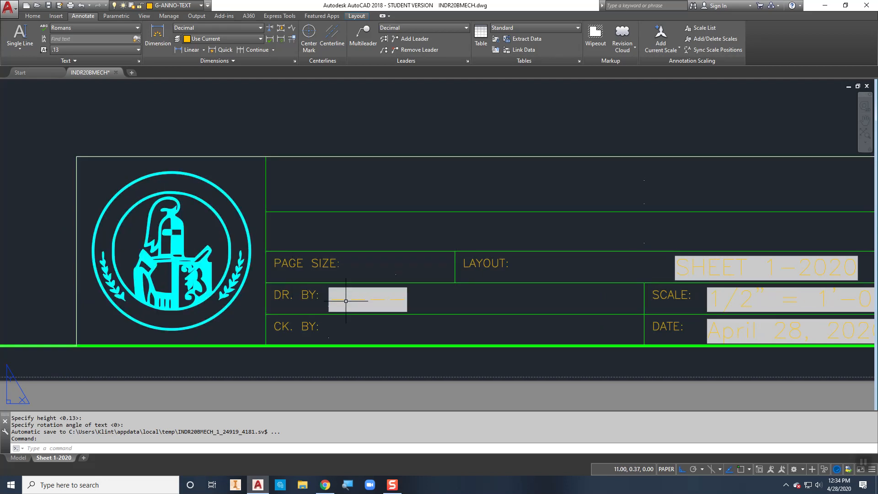
left_click(8, 14)
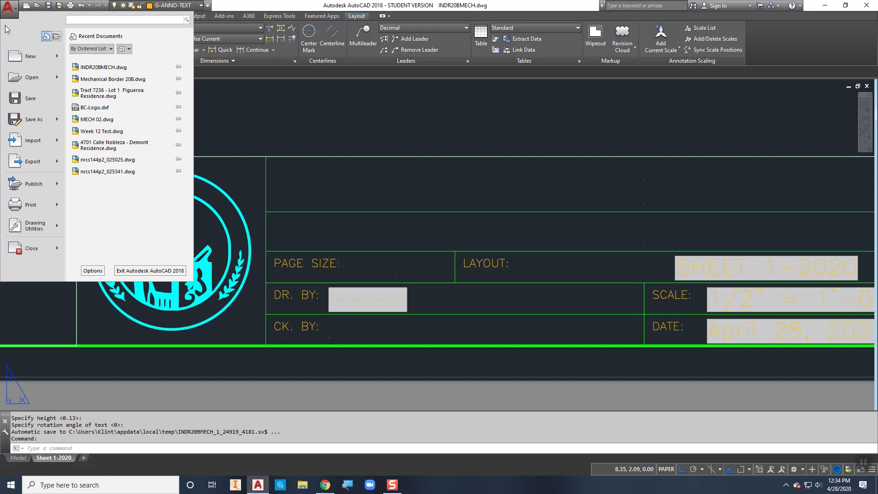
mouse_move(22, 230)
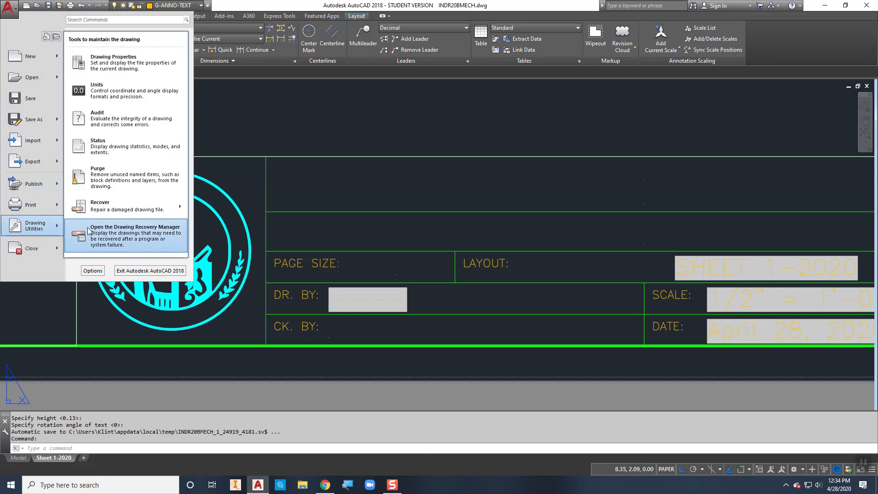
left_click(118, 68)
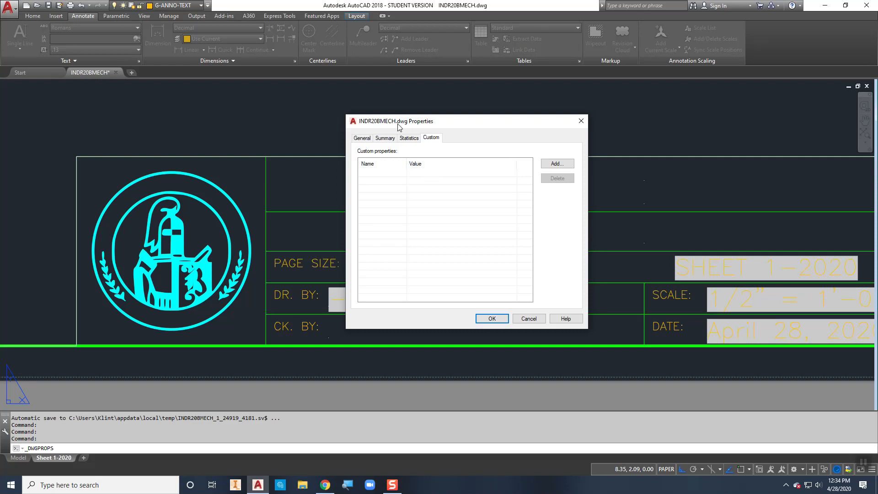
left_click(365, 139)
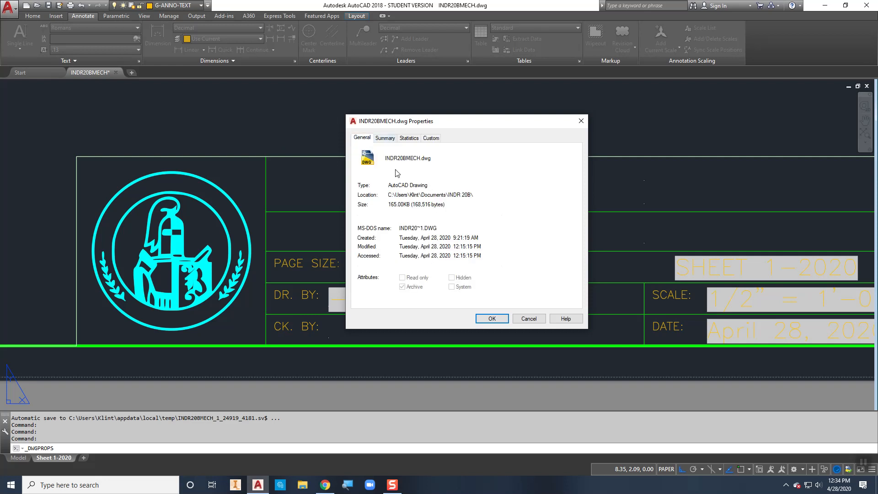
left_click(385, 139)
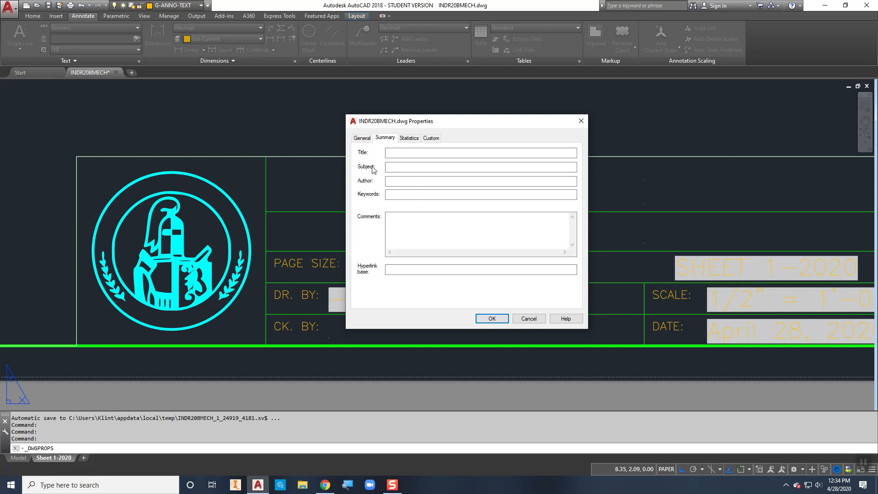
left_click(393, 181)
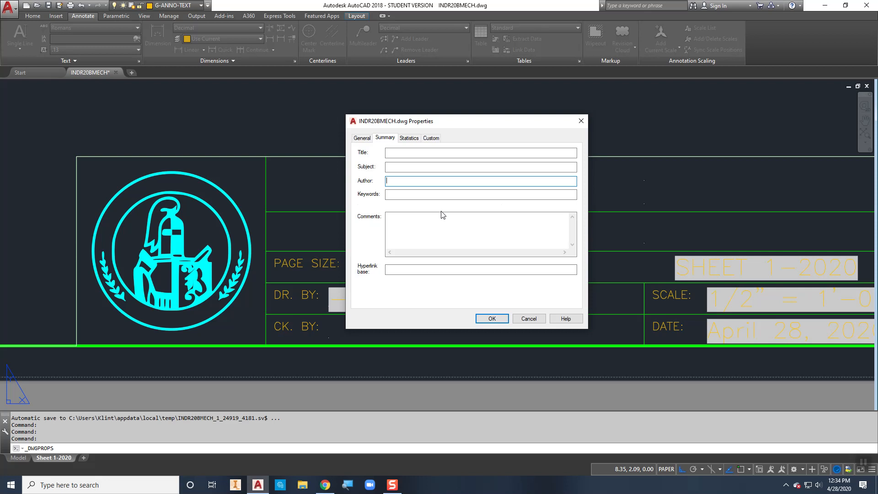
type("Joe Student")
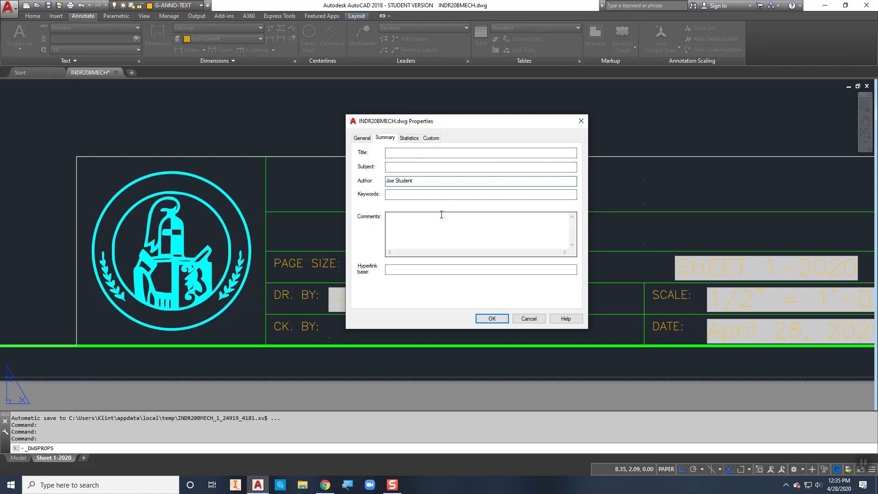
Step: Review the drawing's statistics and custom properties, accept the properties, and regenerate the layout to update the DR. BY field
left_click(410, 137)
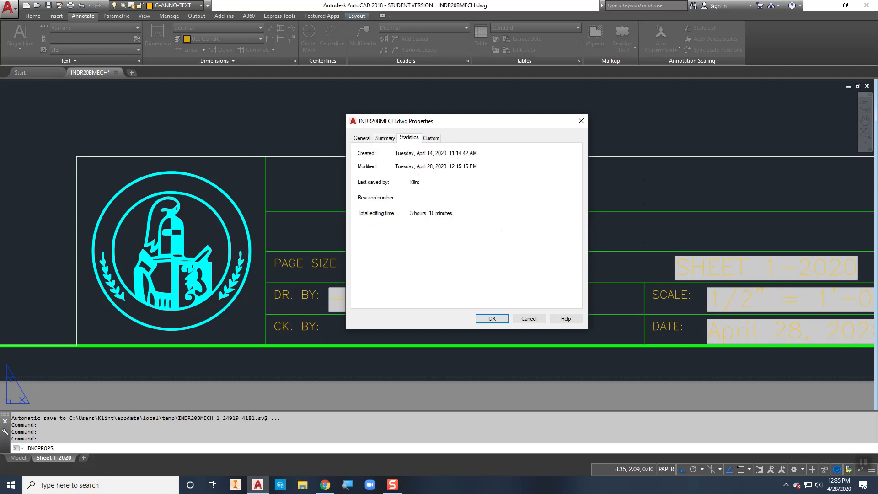
left_click(431, 138)
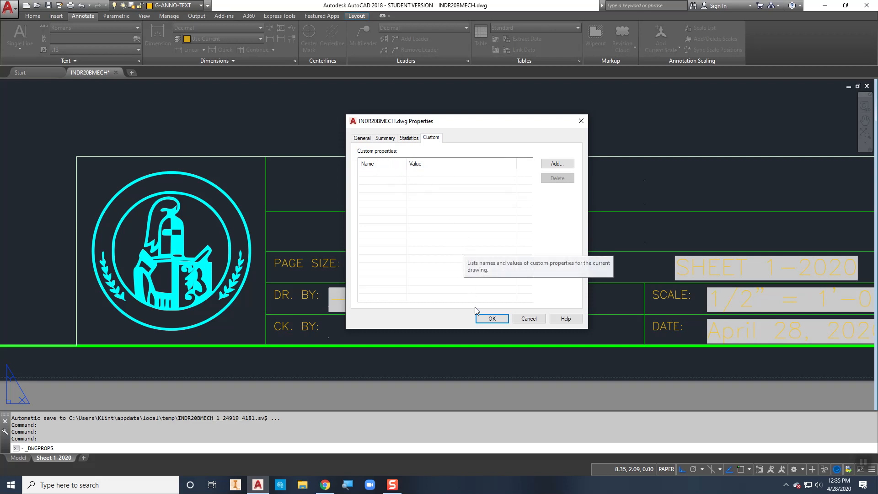
left_click(488, 319)
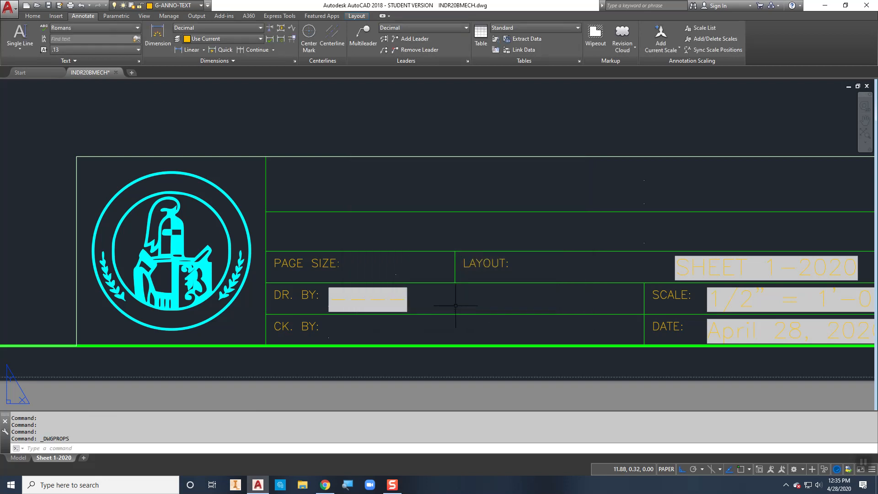
type("REGEN")
key("Return")
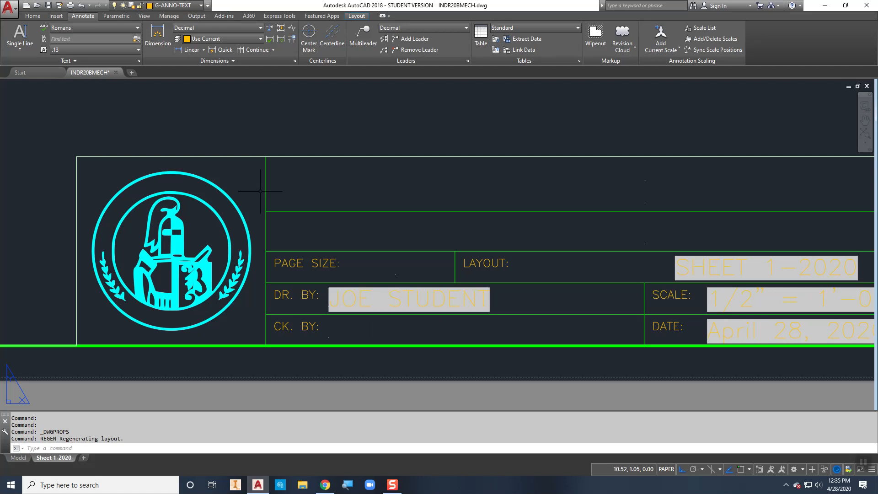
Step: Add a custom drawing property named "Checked By" with the checker's name as its value
left_click(8, 8)
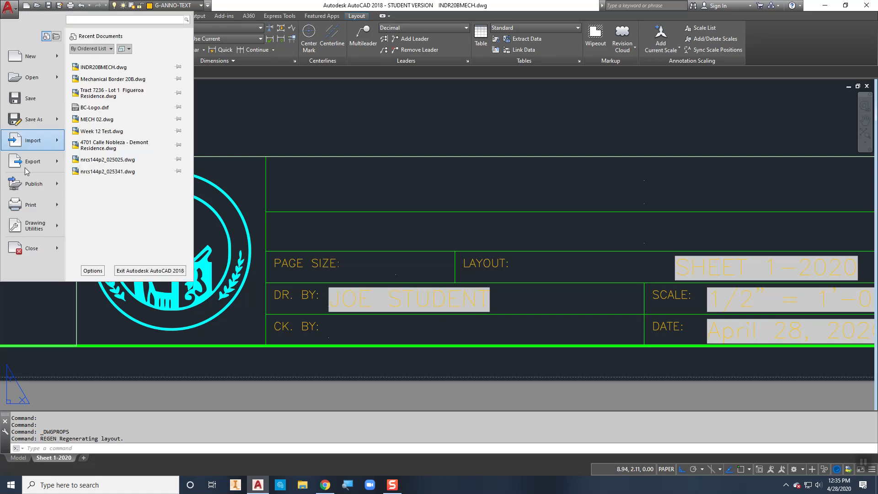
mouse_move(33, 230)
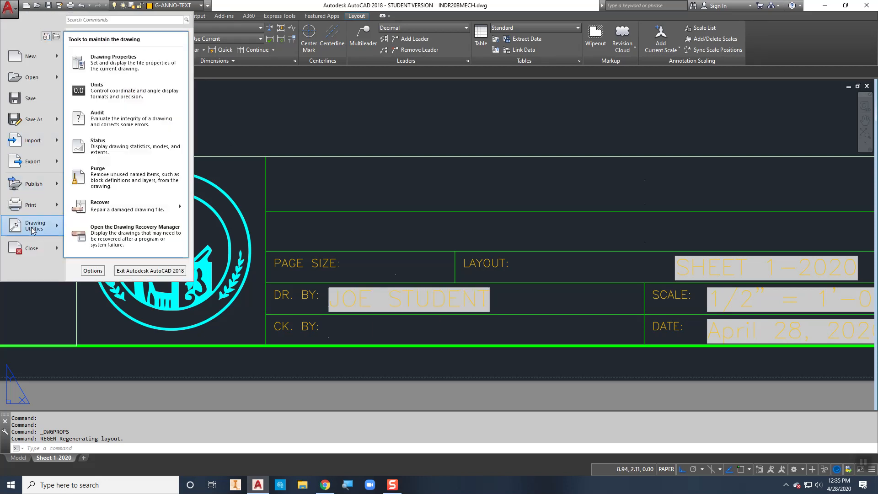
left_click(117, 60)
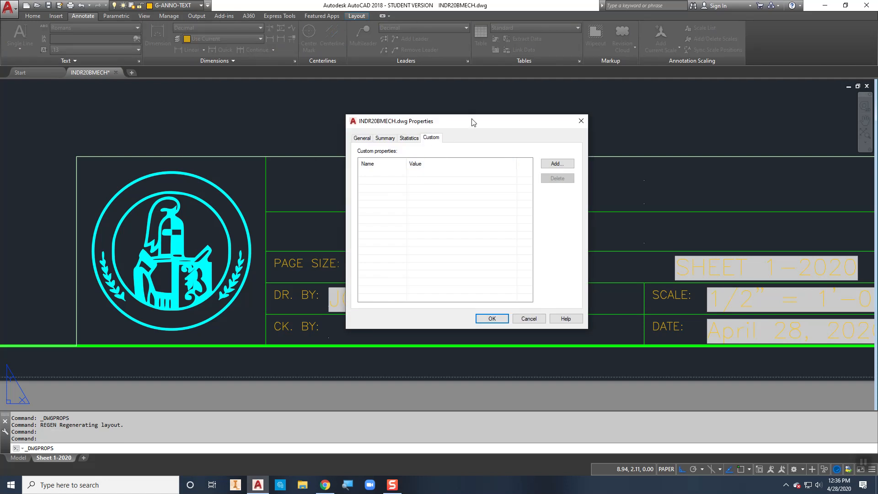
left_click_drag(473, 122, 140, 88)
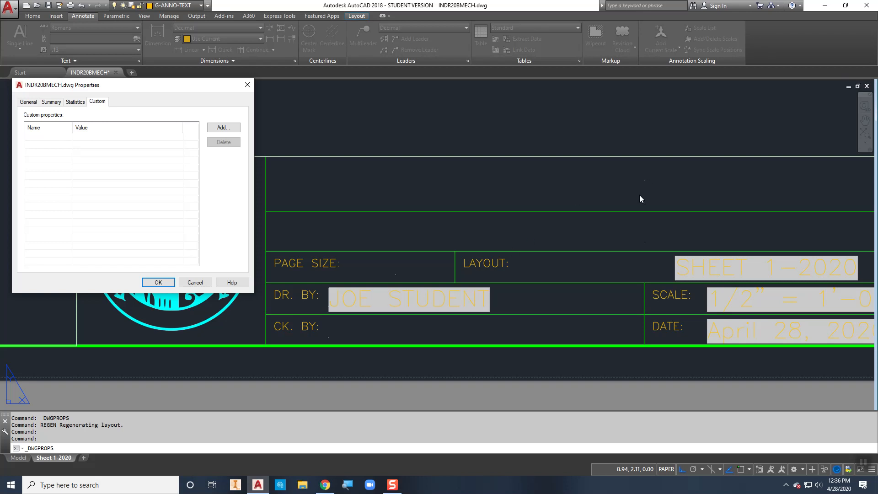
left_click_drag(128, 89, 310, 101)
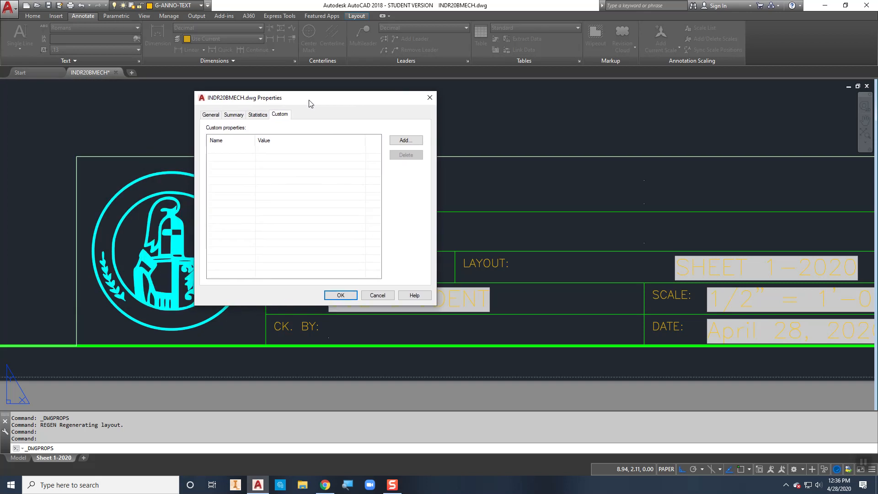
left_click(400, 142)
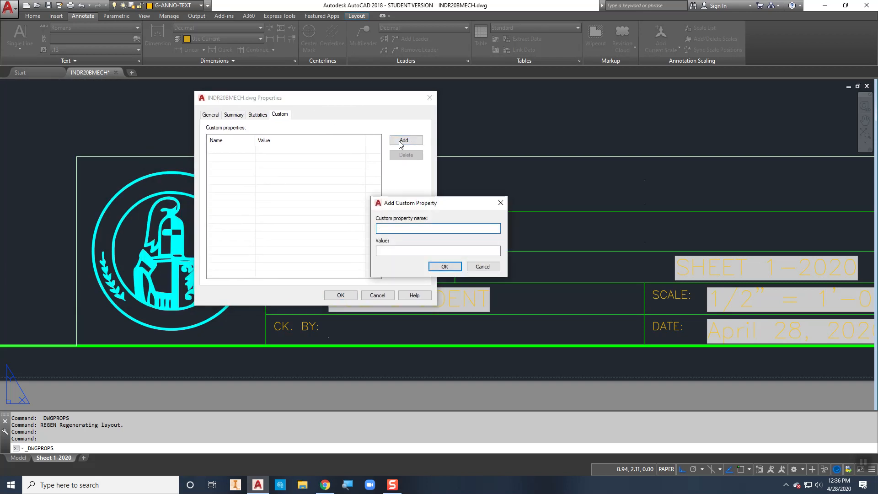
type("Checked By")
left_click(391, 251)
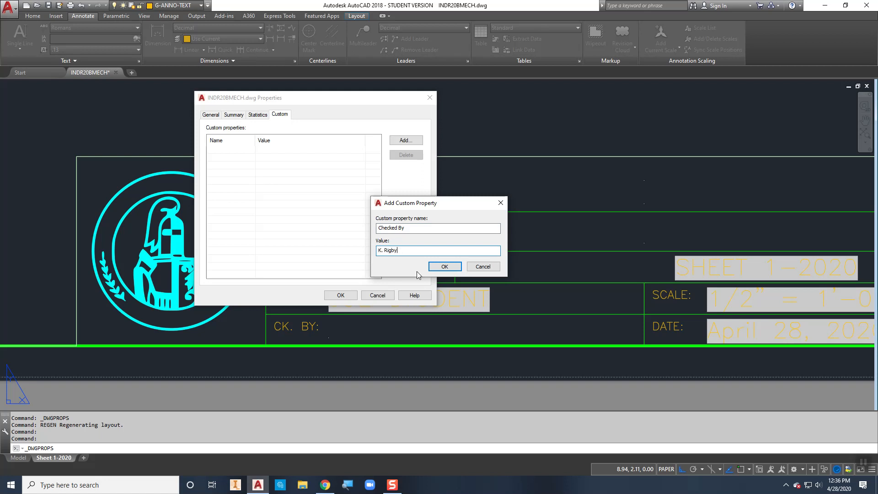
left_click(444, 266)
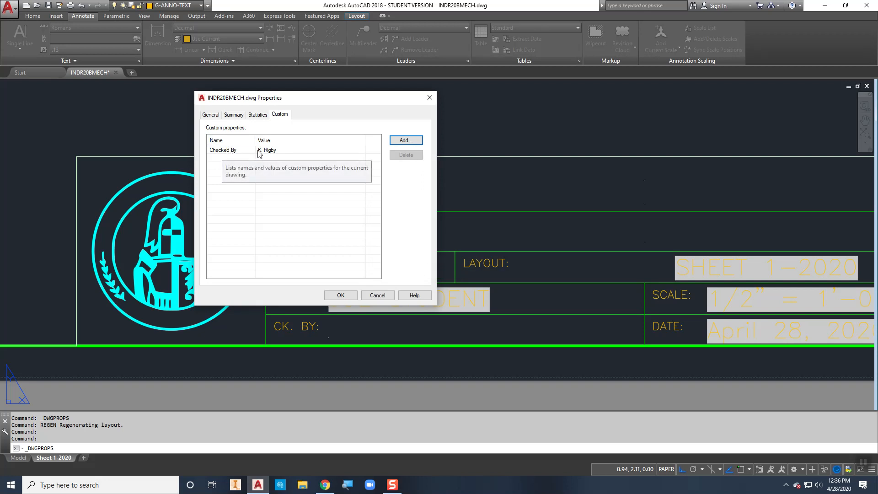
Step: Add a custom drawing property named "School or Company" with the value "Bakersfield College"
left_click(411, 142)
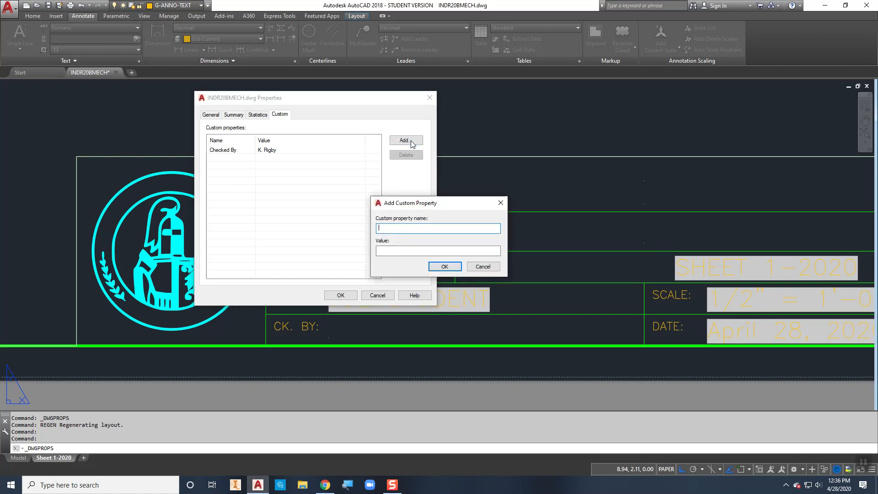
type("School or Company")
left_click(400, 251)
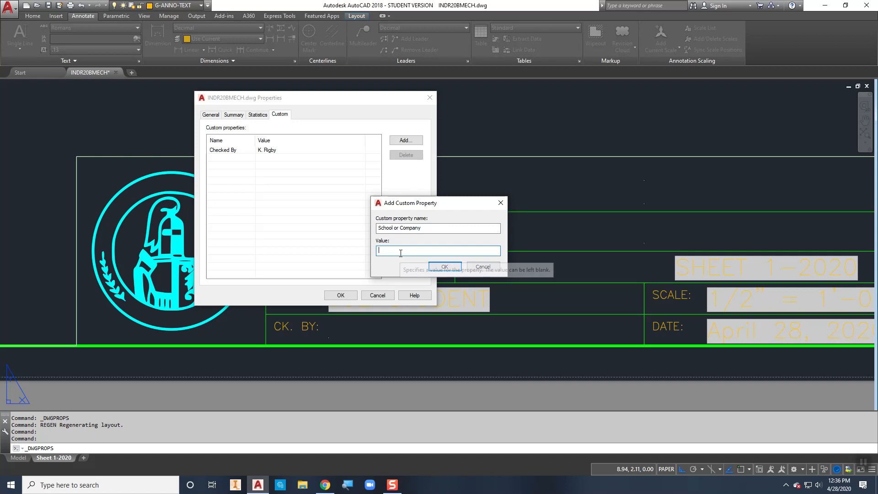
type("Bakersfield College")
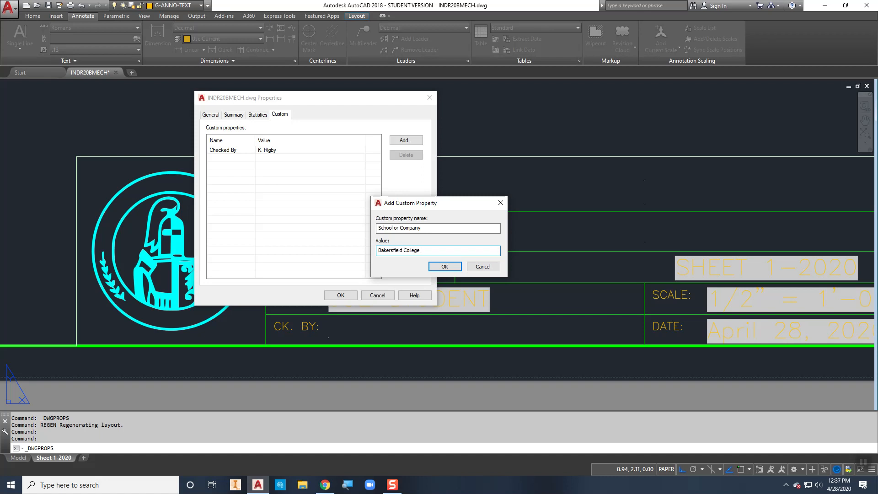
left_click(446, 266)
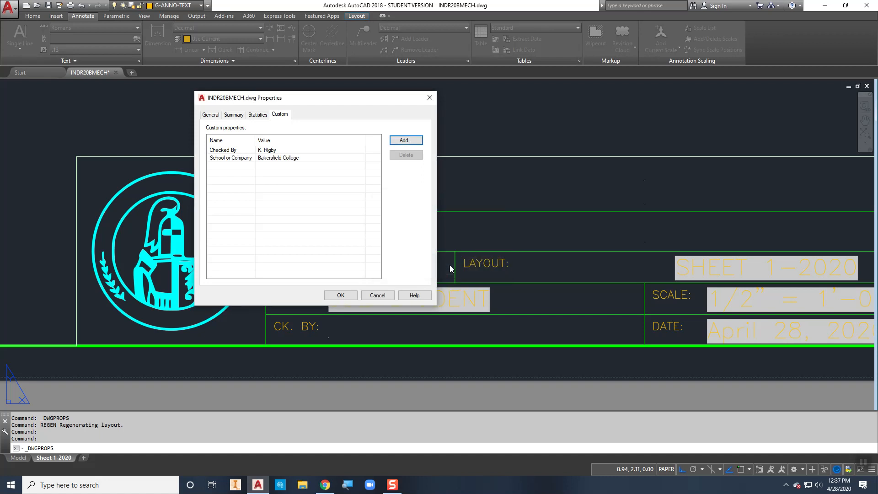
Step: Add a custom property named "Address" with the college's street address as its value, and accept the drawing properties
left_click(406, 140)
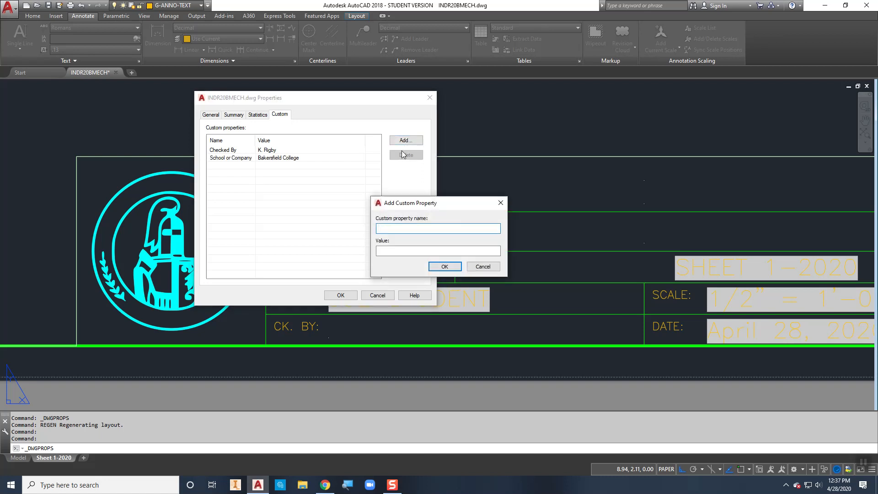
type("Co")
left_click(412, 250)
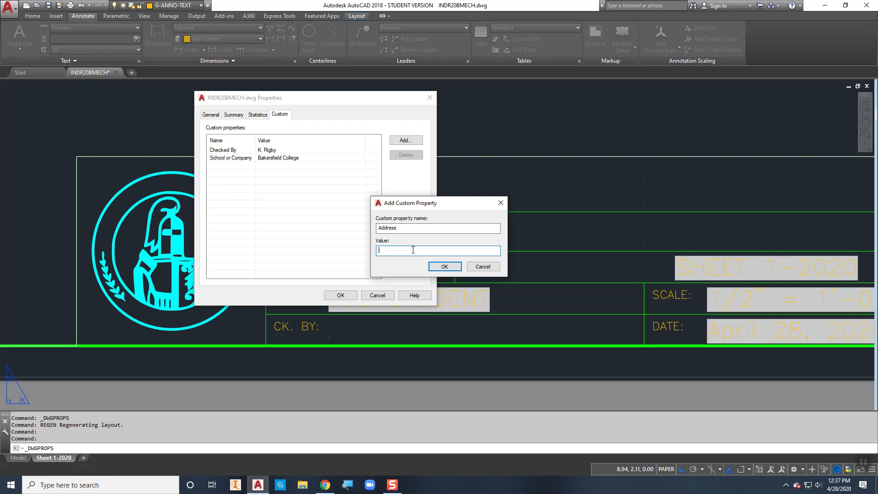
type("18")
left_click(450, 265)
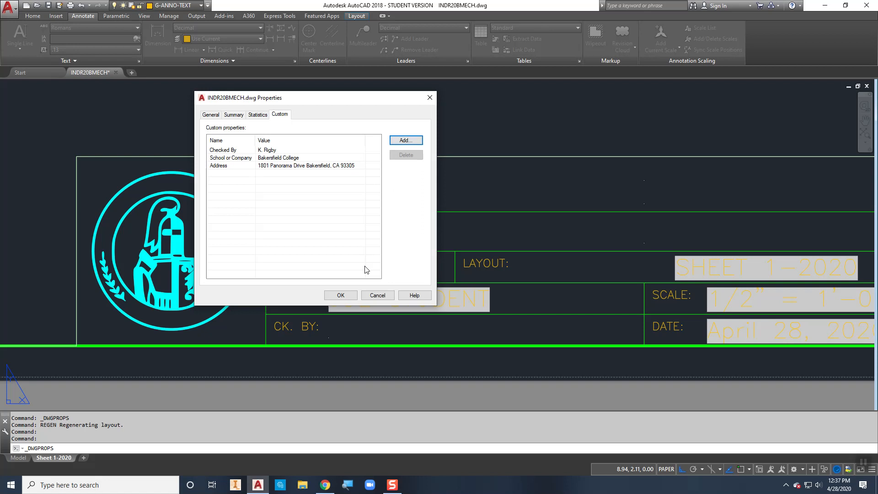
left_click(340, 295)
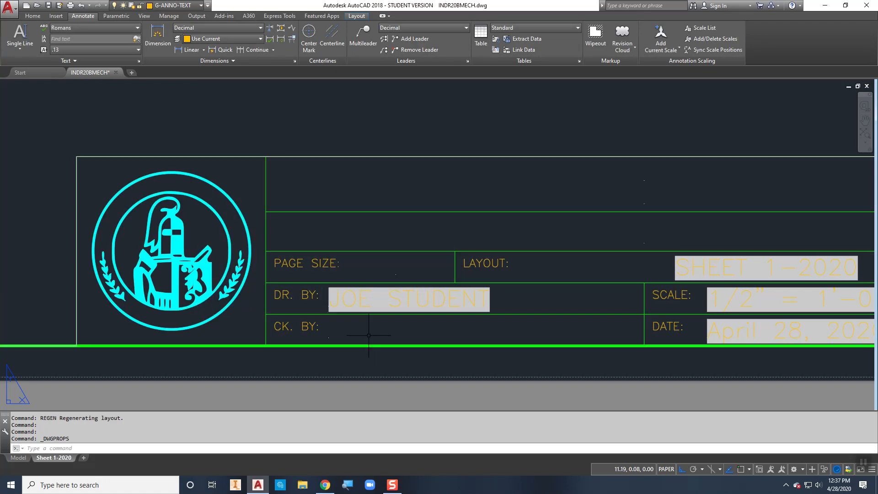
Step: Start single-line text for the CK. BY entry and turn on running object snap in the drafting settings
middle_click_drag(352, 296, 311, 270)
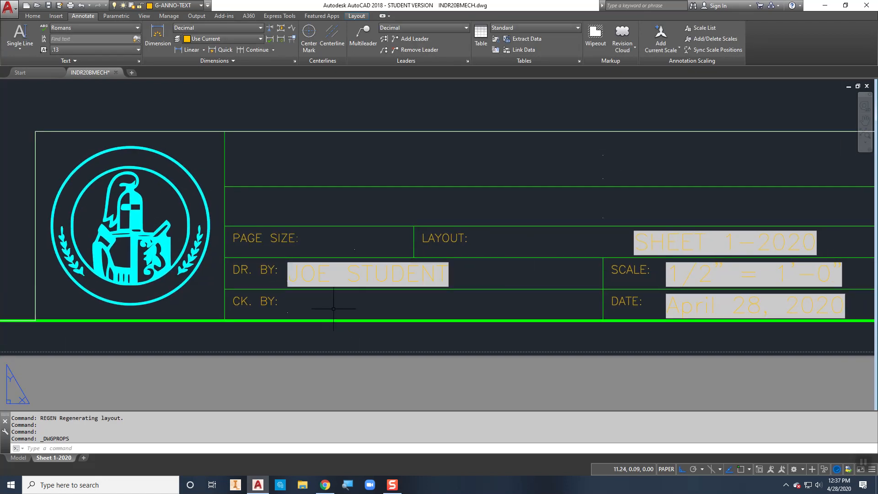
left_click(14, 34)
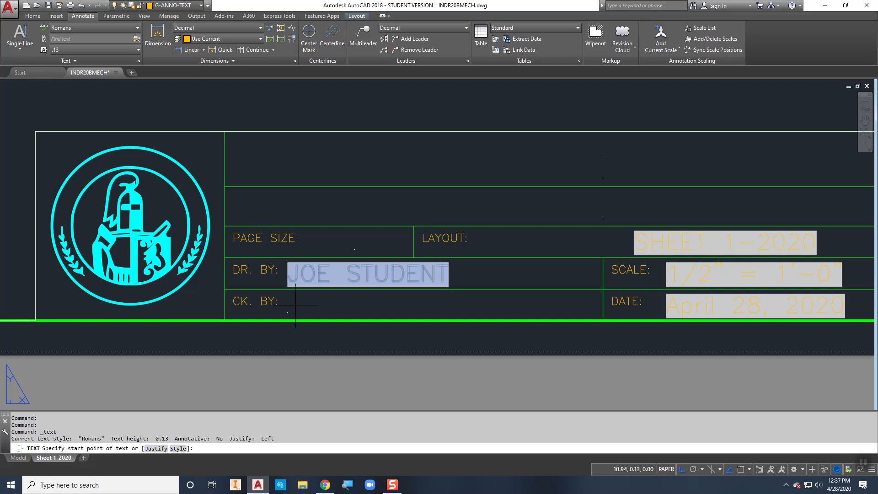
right_click(339, 163, "shift")
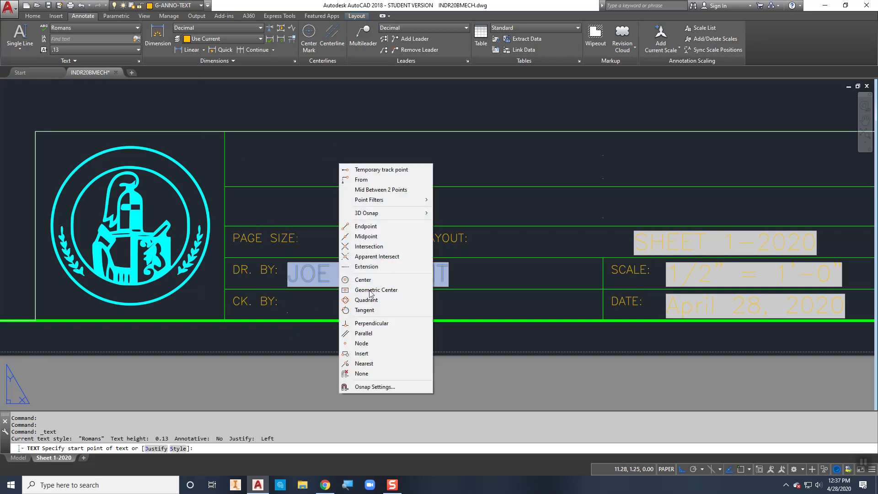
left_click(374, 386)
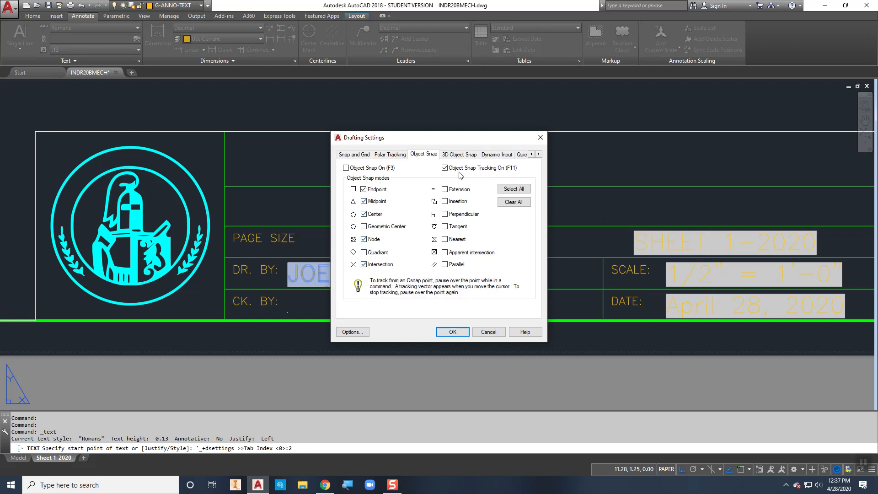
left_click(346, 167)
left_click(452, 331)
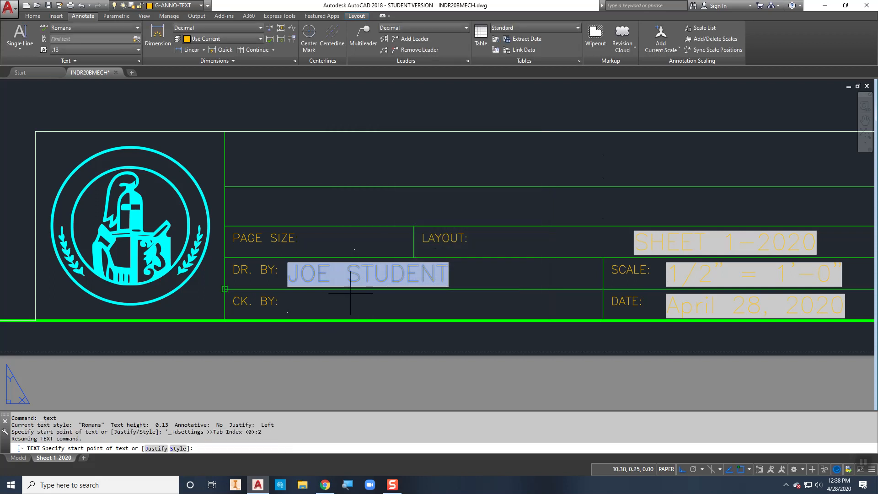
Step: Insert the Checked By field in Uppercase format at the CK. BY node, with text height 0.13 and rotation 0
left_click(287, 312)
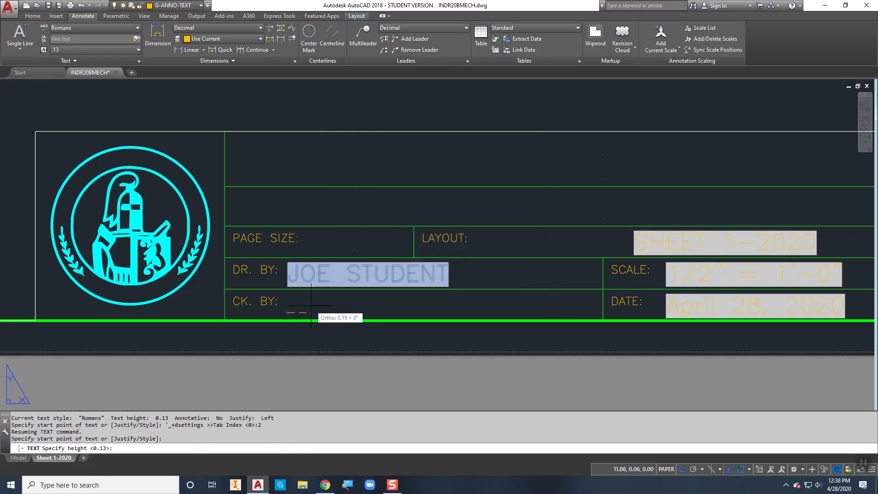
key("Return")
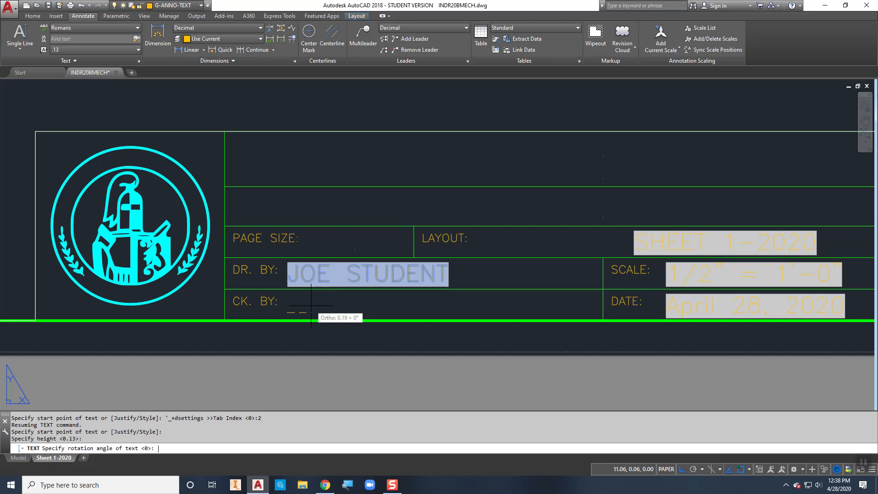
key("Return")
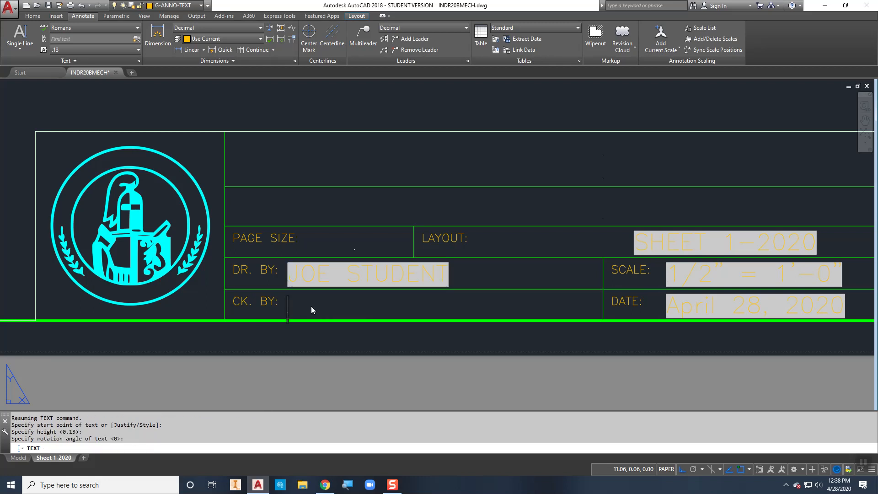
key("ctrl+f")
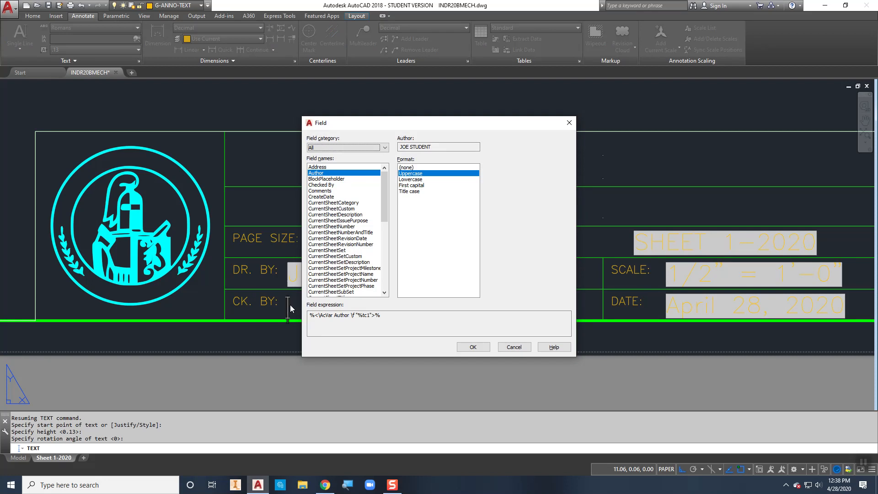
left_click(319, 185)
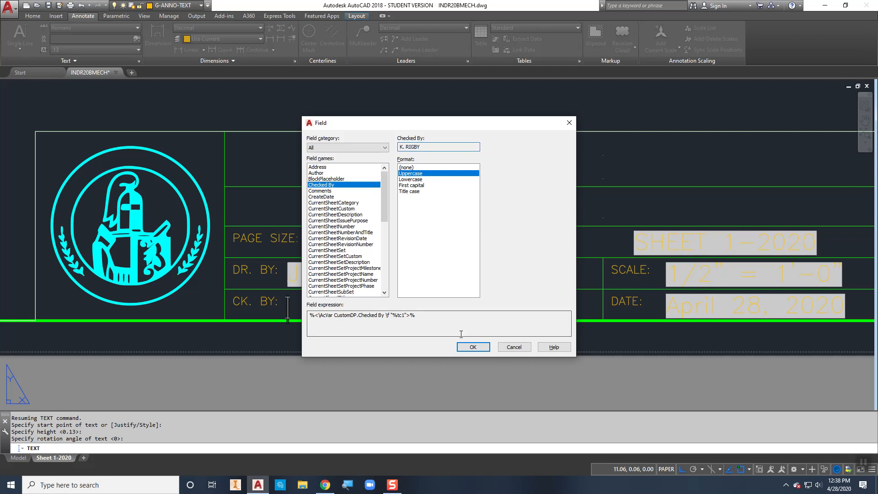
left_click(470, 348)
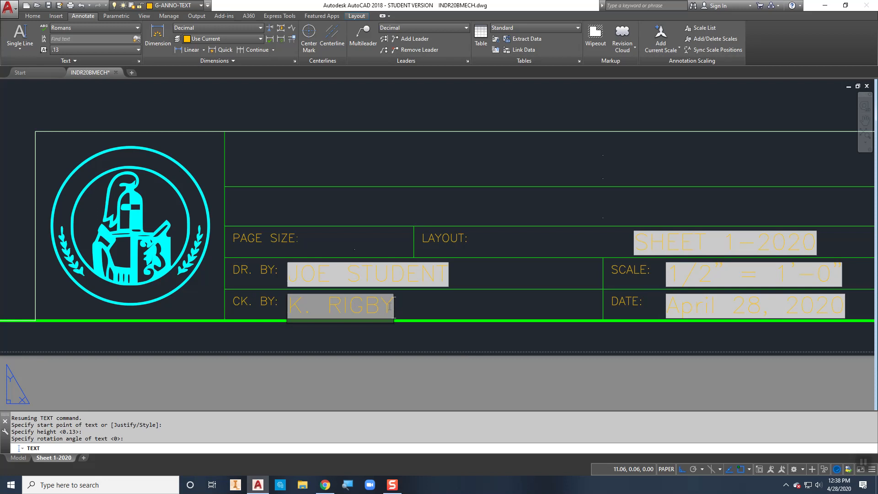
key("Return")
key("Return")
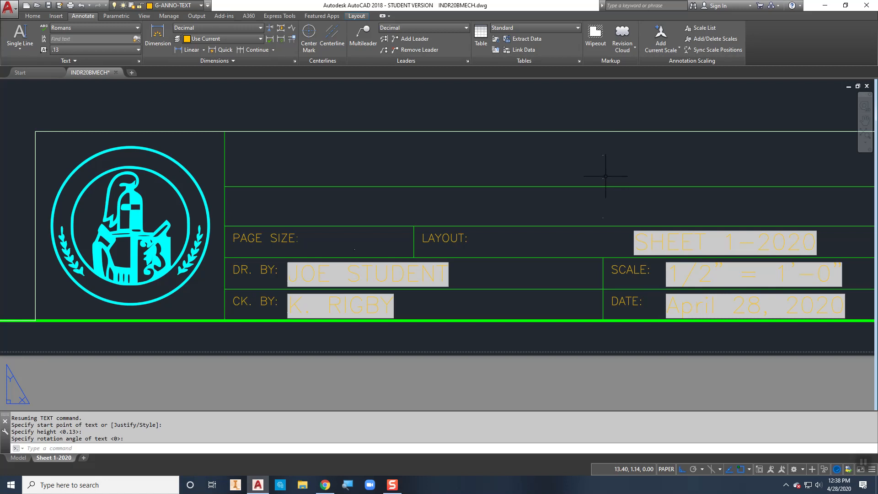
Step: Insert the School or Company field in Uppercase as center-justified text, 0.13 high, at the upper node of the title block's top cell
left_click(20, 33)
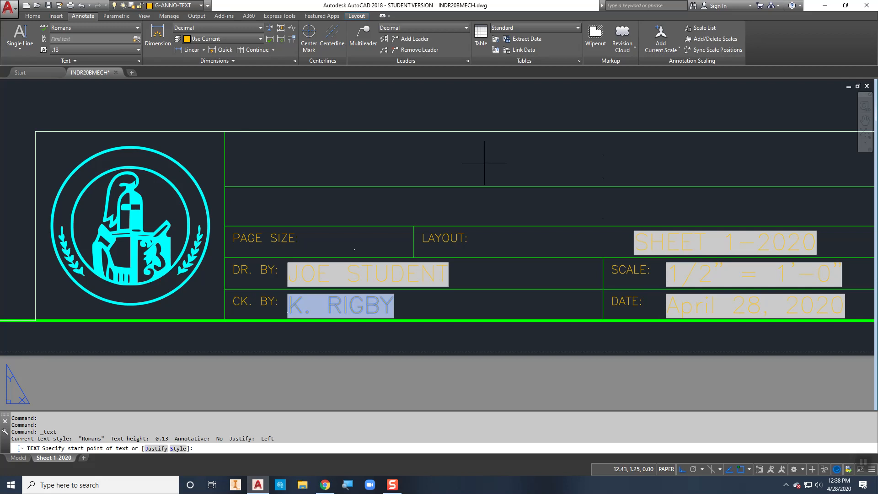
type("c")
key("Return")
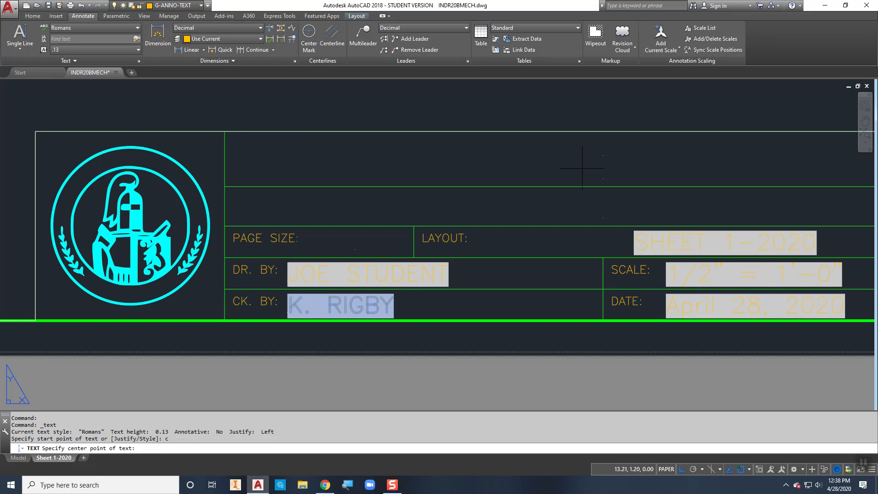
left_click(602, 154)
key("Return")
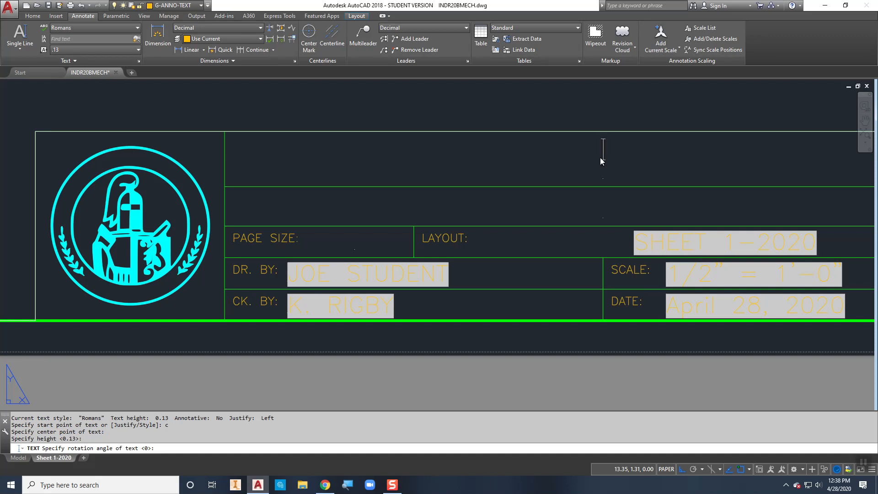
key("ctrl+f")
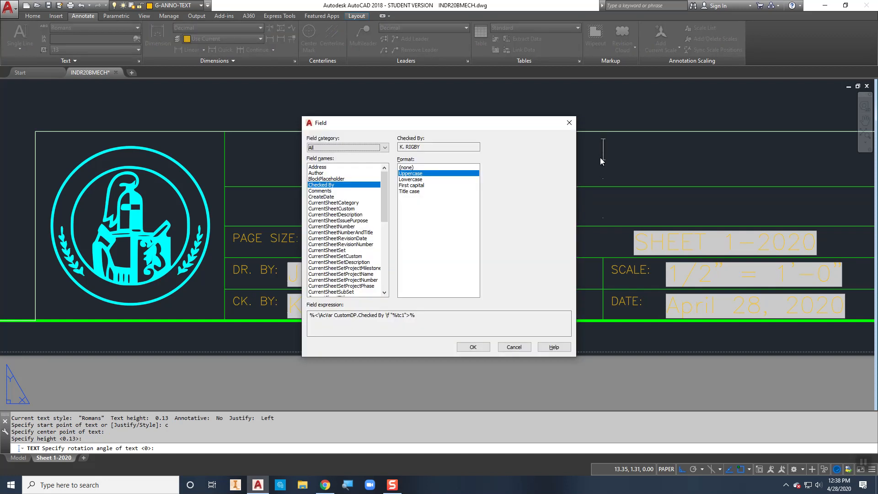
left_click(386, 268)
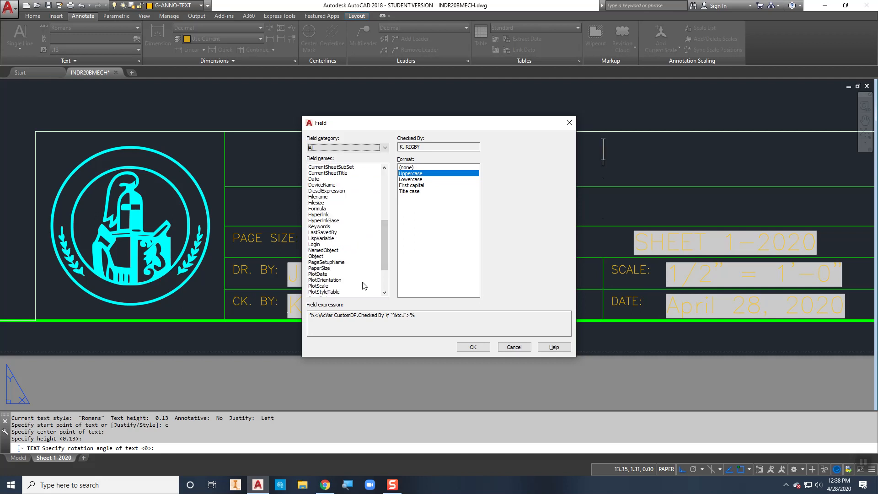
left_click(386, 280)
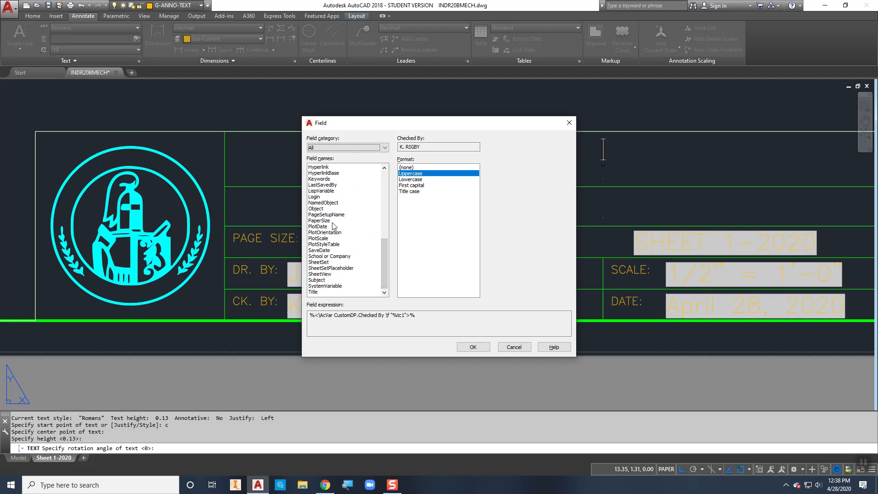
left_click(329, 256)
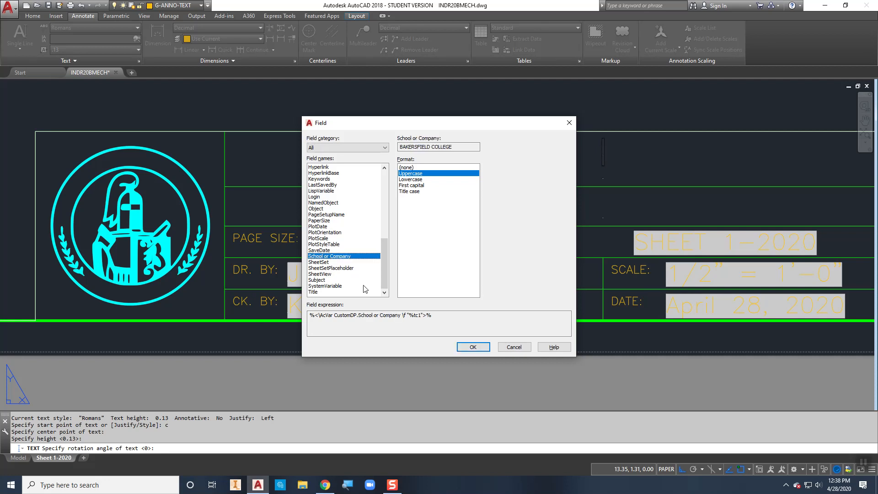
left_click(468, 348)
key("Return")
key("Return")
Step: Insert the Address field in Uppercase as centered text, 0.13 high, at the node below the college name
key("Return")
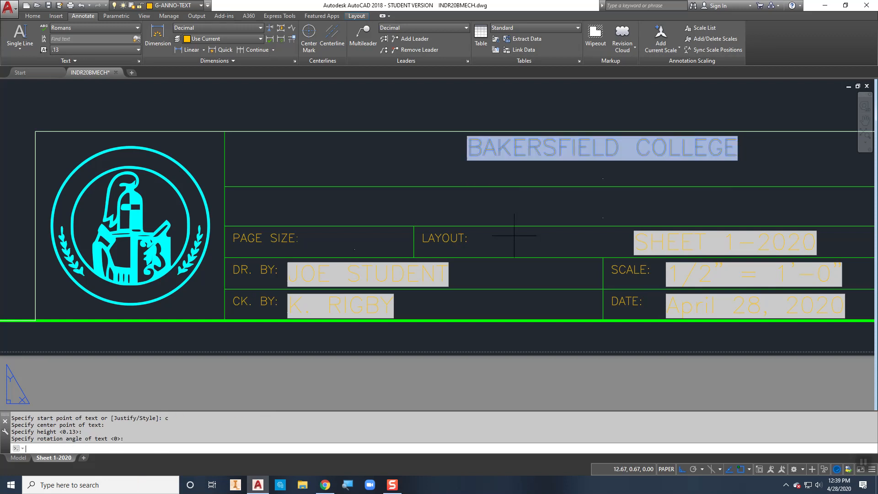
left_click(602, 178)
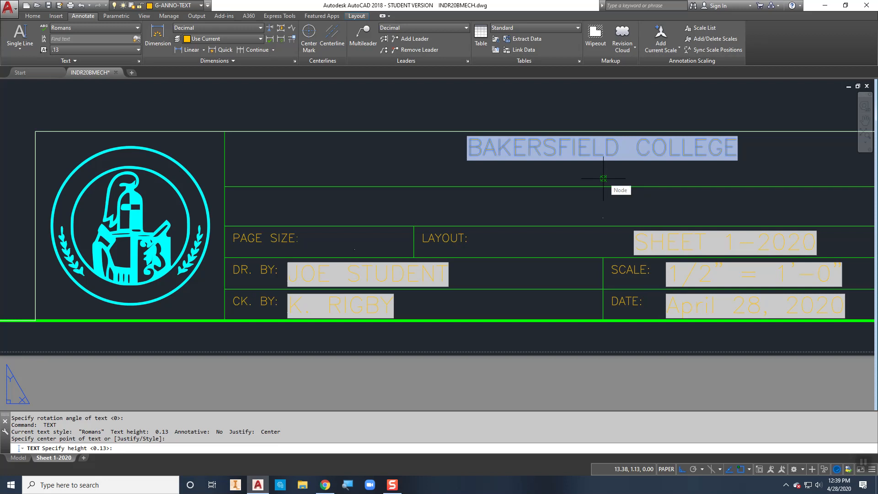
key("Return")
key("Return")
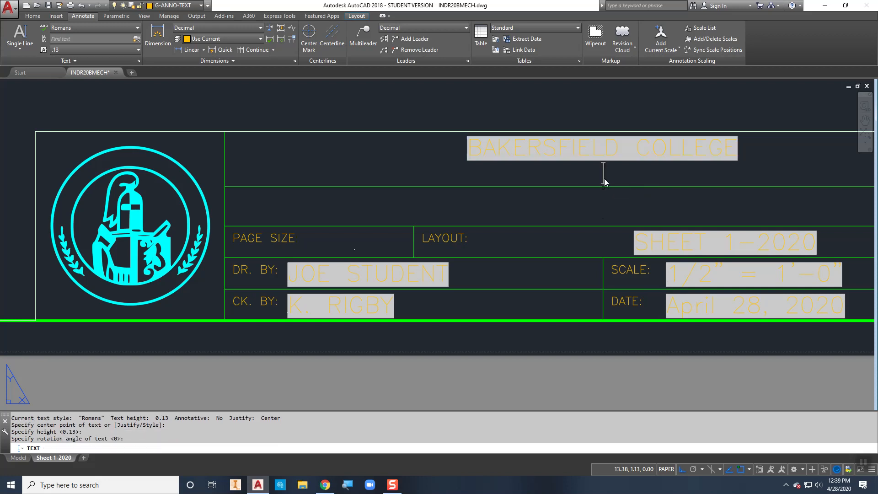
key("ctrl+f")
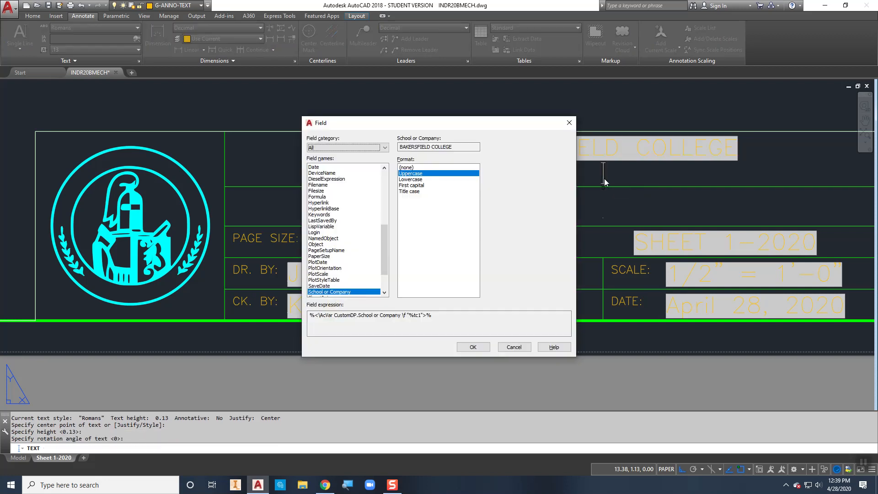
scroll(358, 172, "up", 7)
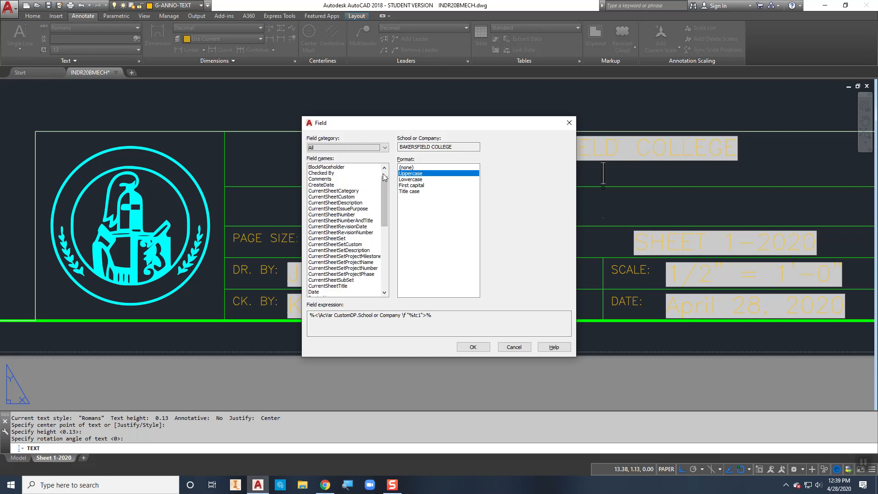
scroll(358, 172, "up", 1)
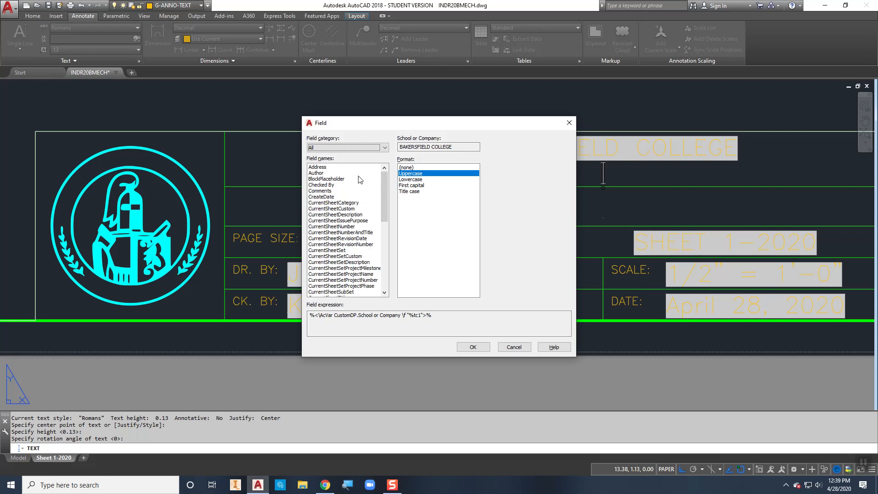
left_click(320, 167)
left_click(473, 346)
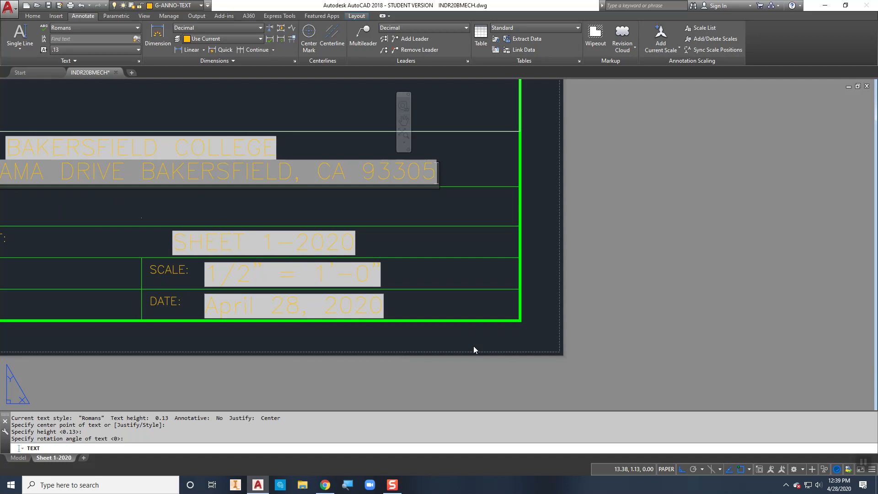
key("Return")
key("Return")
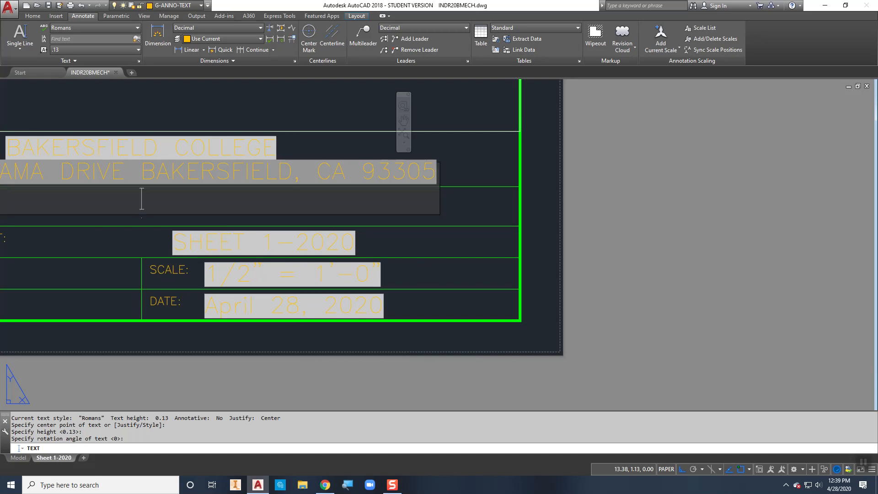
Step: Start centered single-line text at the node in the empty cell below the address, with height 3/16 and rotation 0
scroll(364, 260, "down", 2)
middle_click_drag(335, 228, 424, 229)
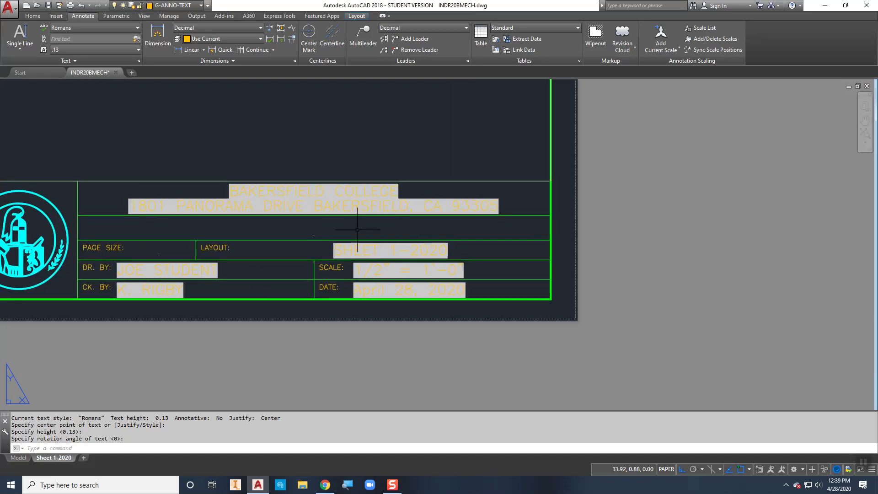
scroll(303, 232, "up", 2)
middle_click_drag(304, 233, 361, 223)
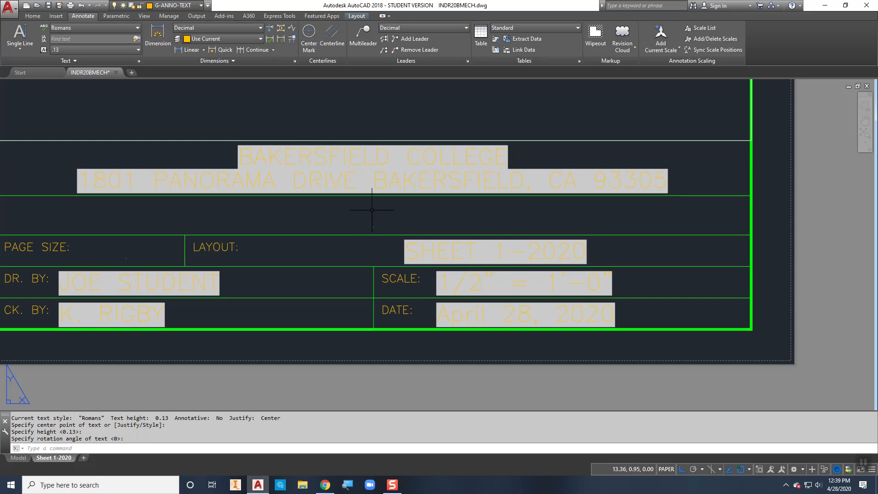
left_click(20, 37)
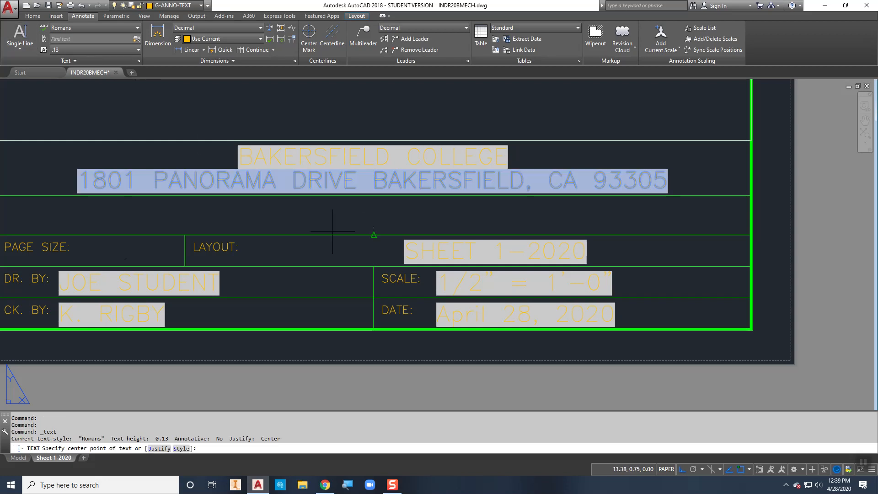
left_click(373, 227)
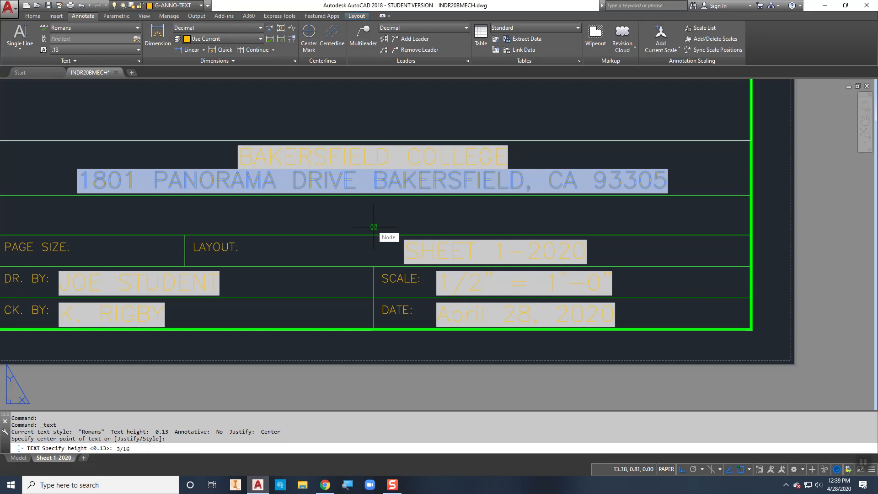
key("Return")
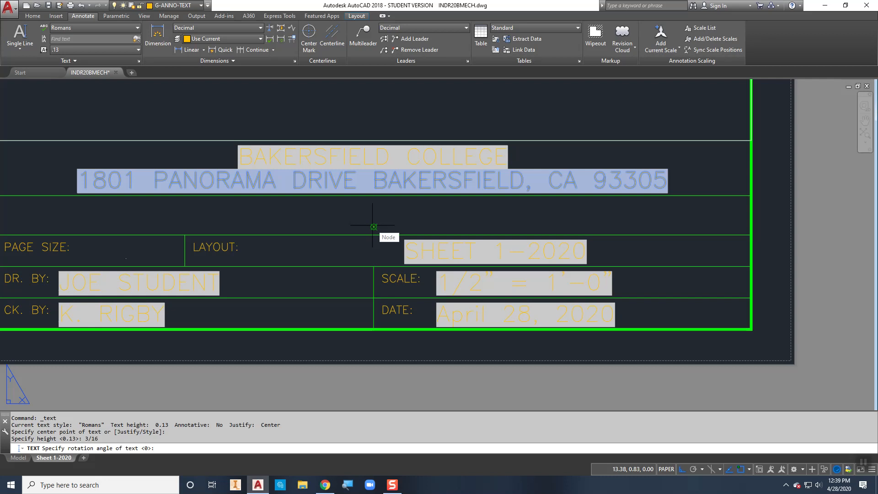
key("Return")
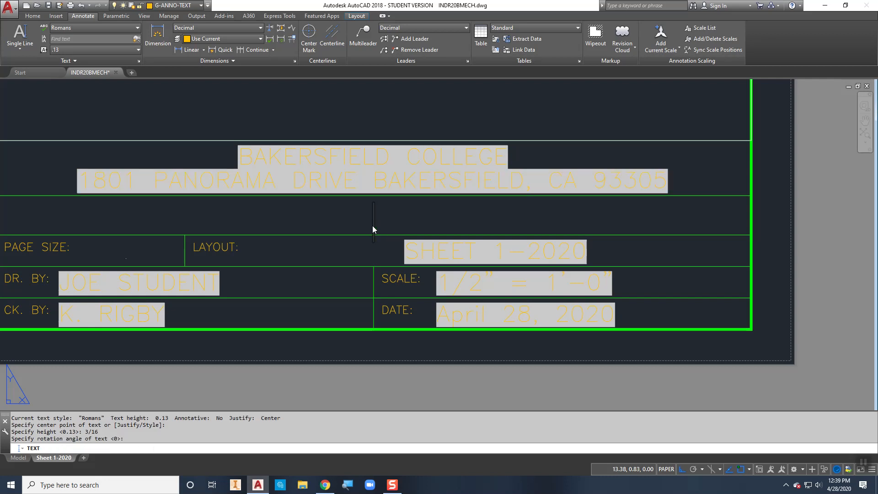
Step: Choose the Filename field in Uppercase format for the new title text
key("ctrl+f")
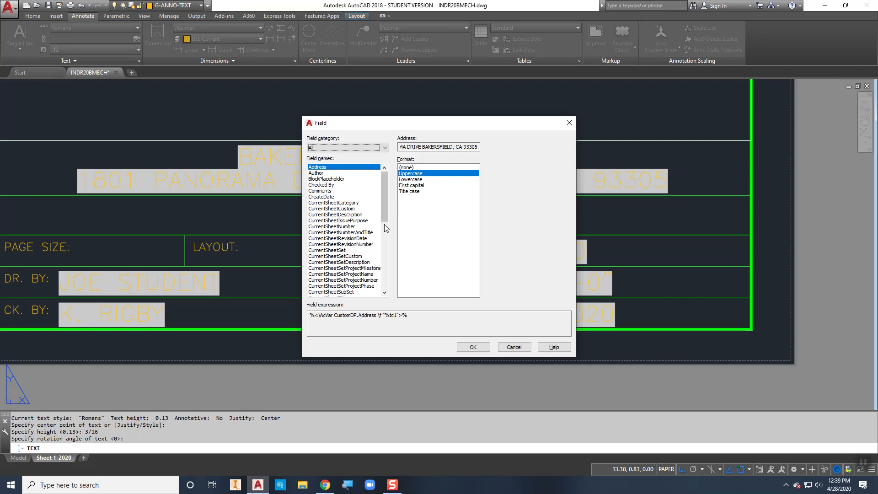
left_click(385, 227)
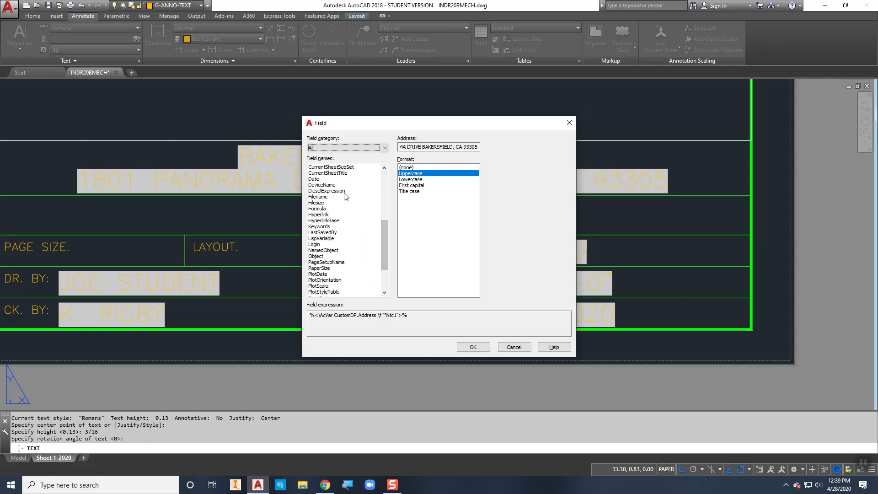
left_click(327, 197)
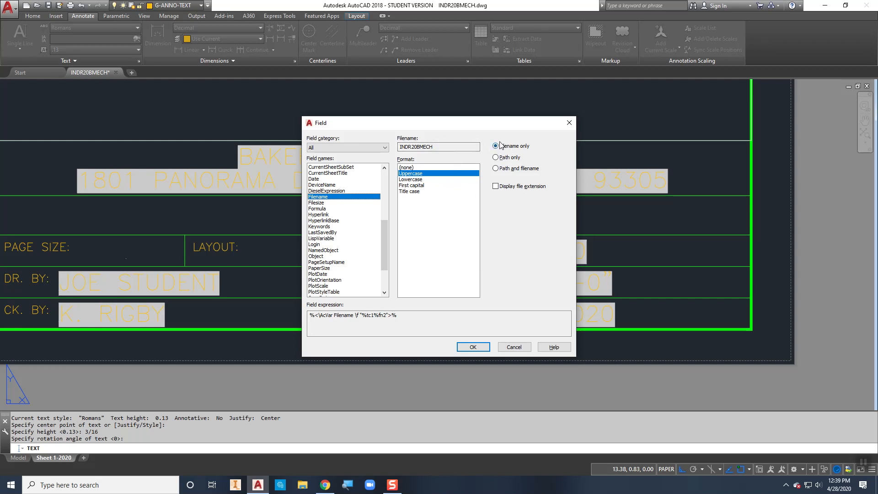
Step: Try the Filename field with its file extension and with path and filename, and return it to filename only without extension
left_click(498, 188)
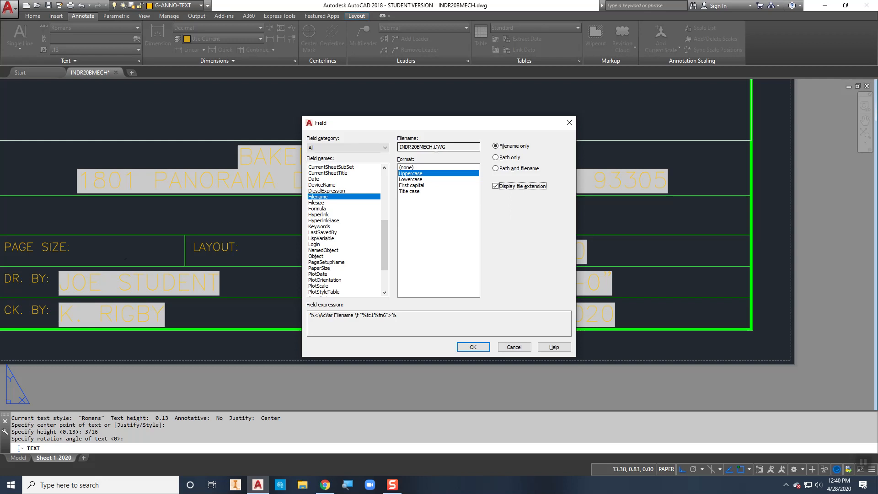
left_click(496, 169)
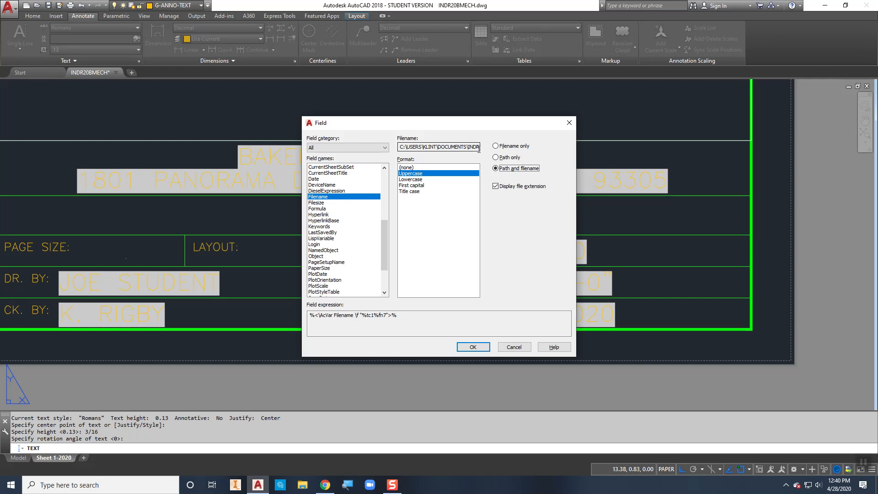
left_click(495, 146)
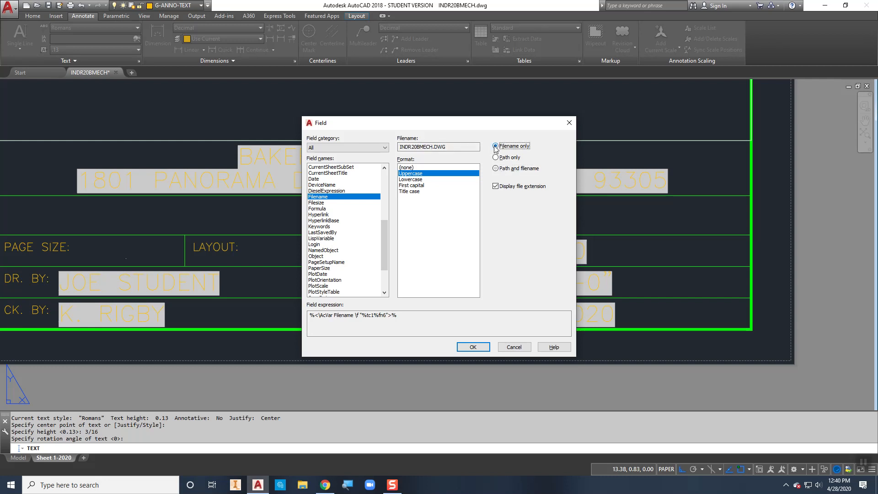
left_click(495, 187)
Step: Insert the configured Filename field in the cell below the address and finish the text
left_click(466, 346)
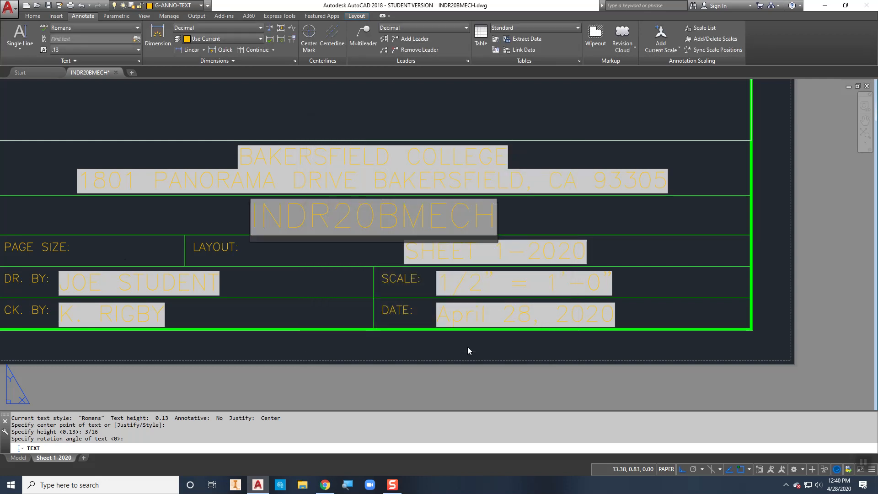
key("Return")
key("Return")
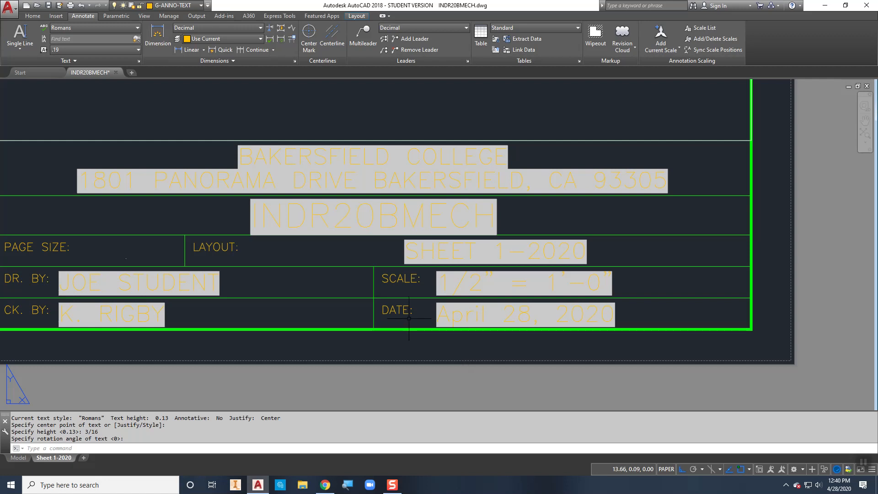
Step: Check the paper size in the page setup of the Sheet 1-2020 layout
middle_click_drag(318, 276, 526, 225)
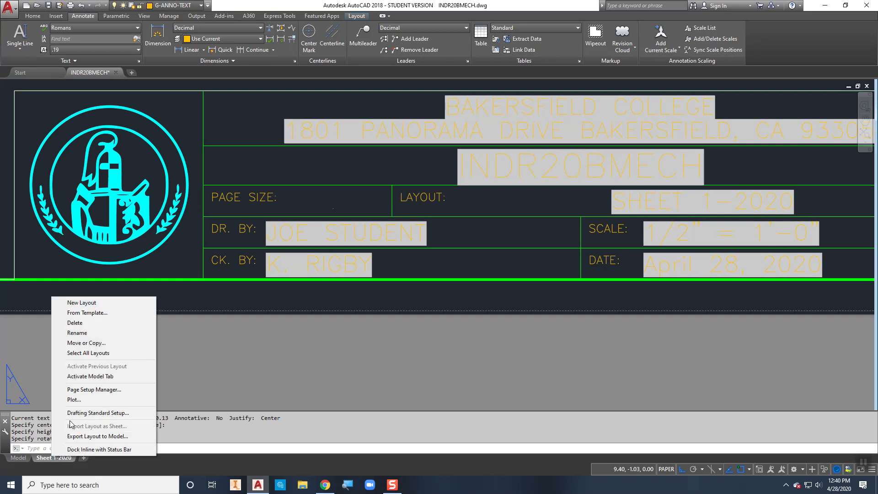
left_click(94, 390)
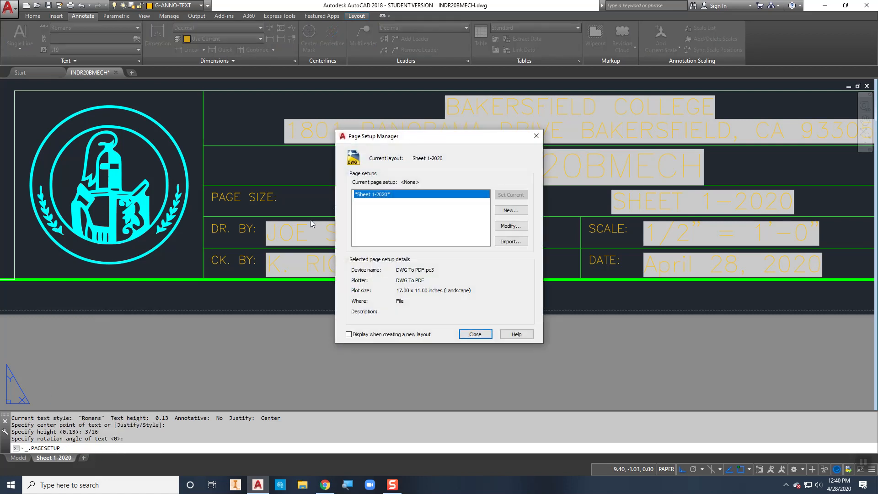
left_click(511, 226)
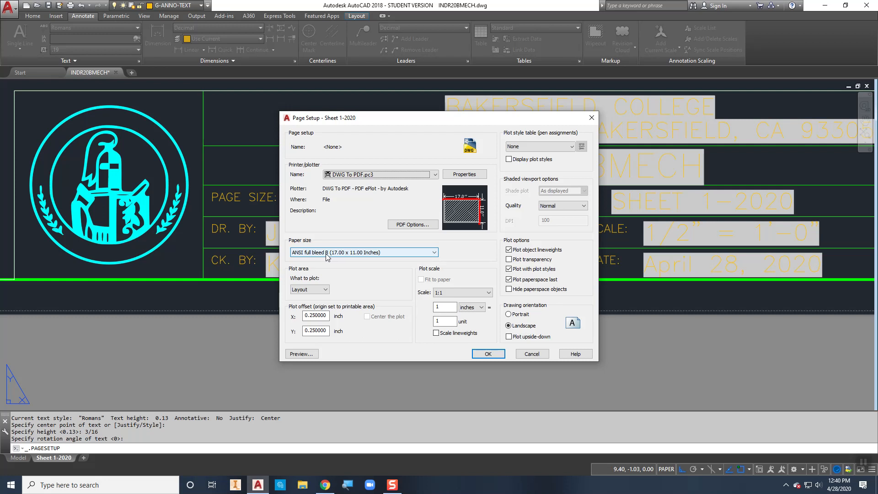
left_click(530, 352)
left_click(475, 335)
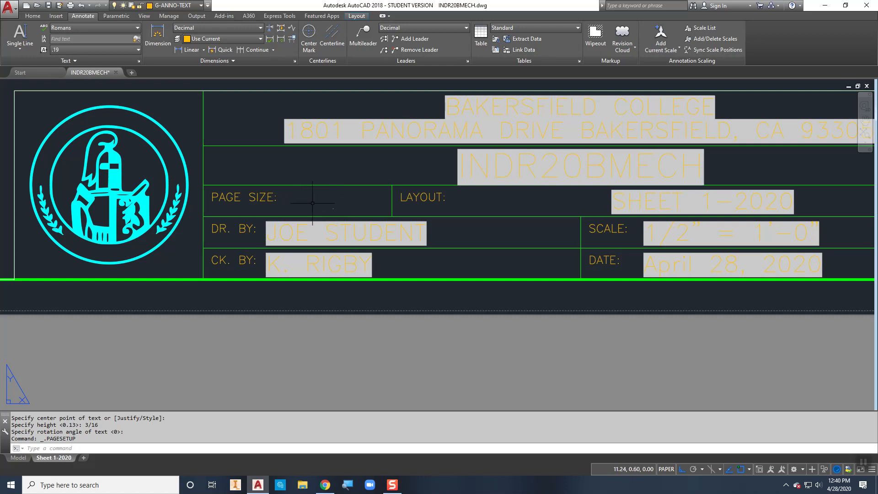
Step: Start centered single-line text at the PAGE SIZE node, with height 1/8 and rotation 0
type("dt")
key("Return")
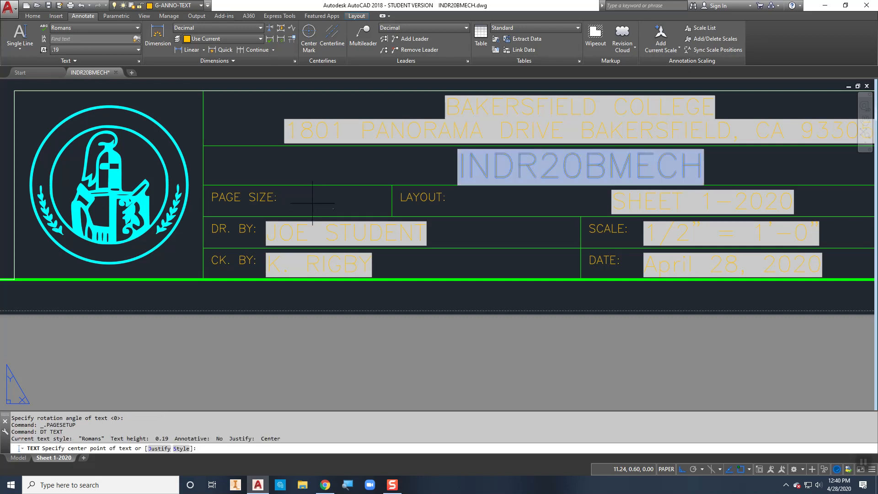
left_click(333, 208)
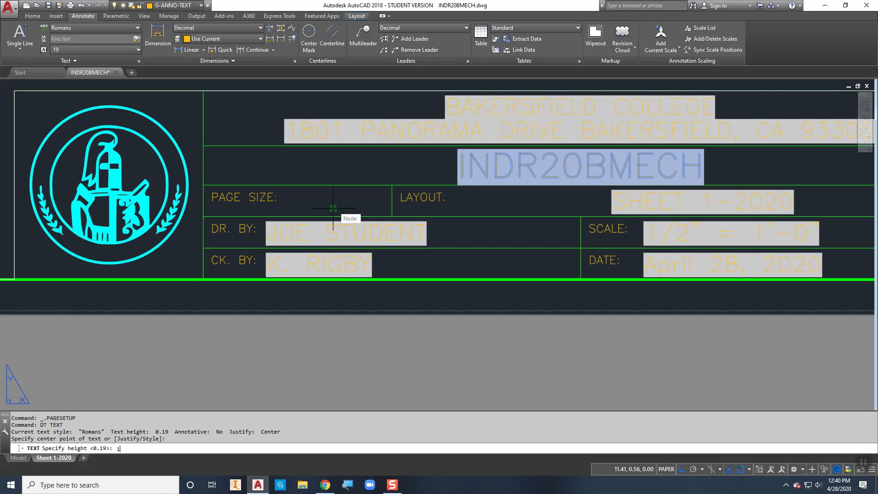
type("1/8")
key("Return")
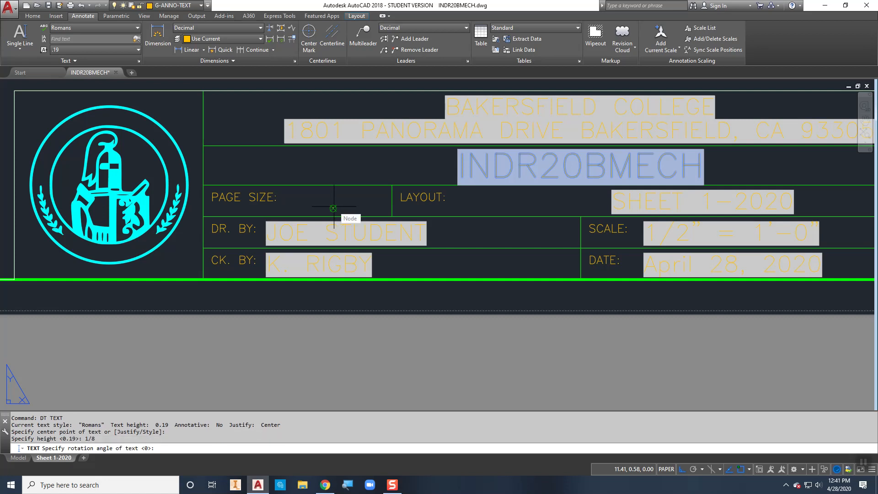
key("Return")
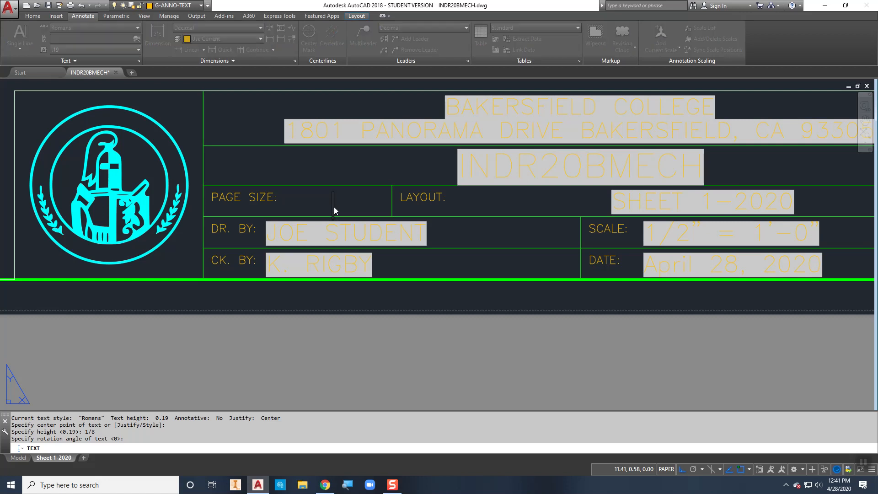
Step: Insert the PaperSize field in Uppercase format as the PAGE SIZE entry and finish the text
key("ctrl+f")
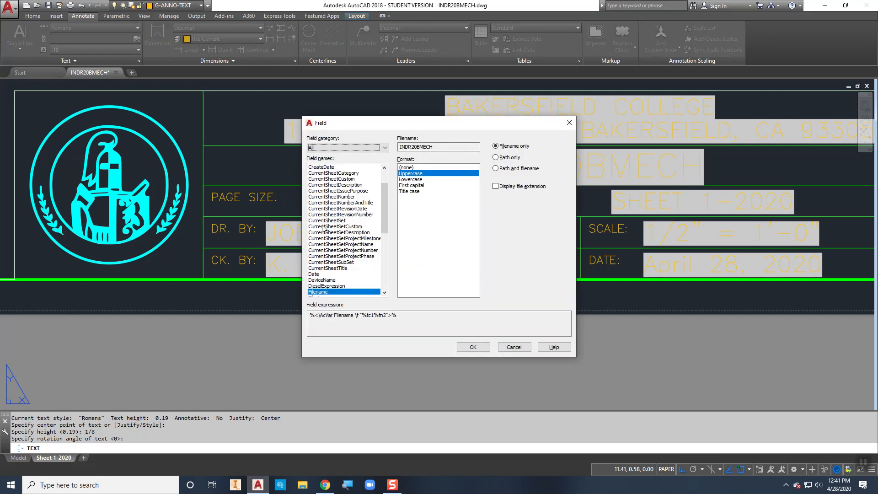
left_click_drag(386, 207, 380, 246)
left_click(326, 250)
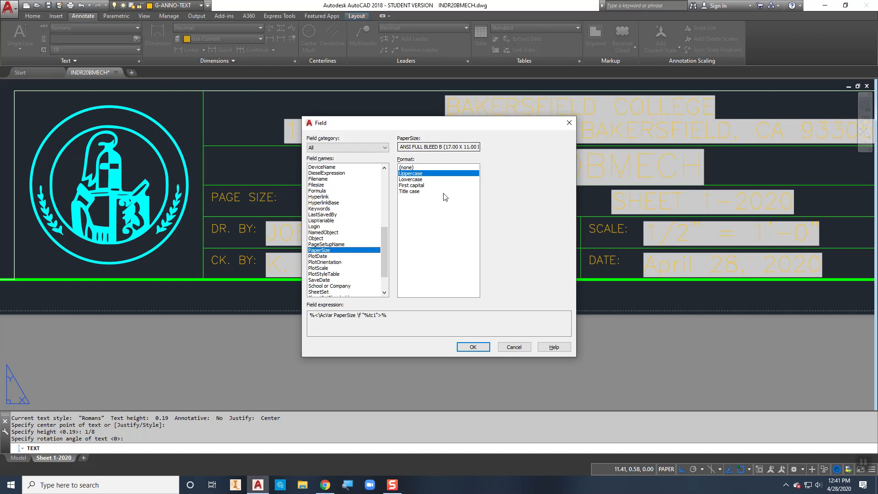
left_click(473, 347)
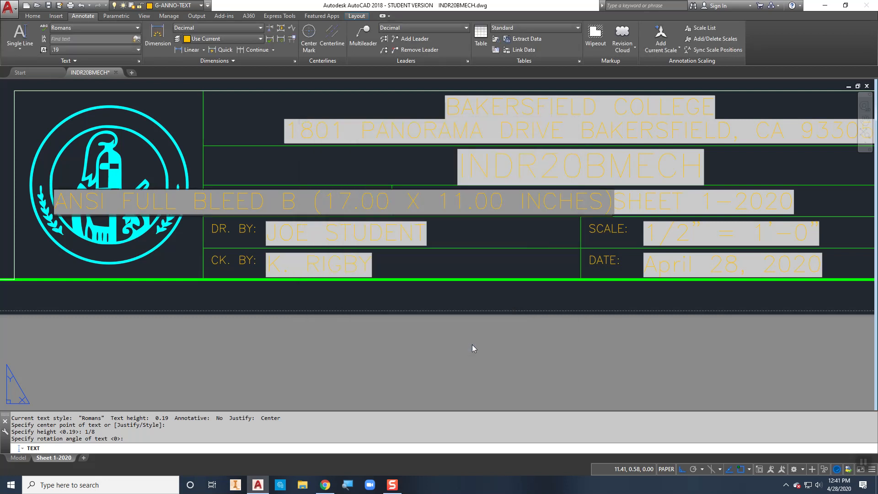
key("Return")
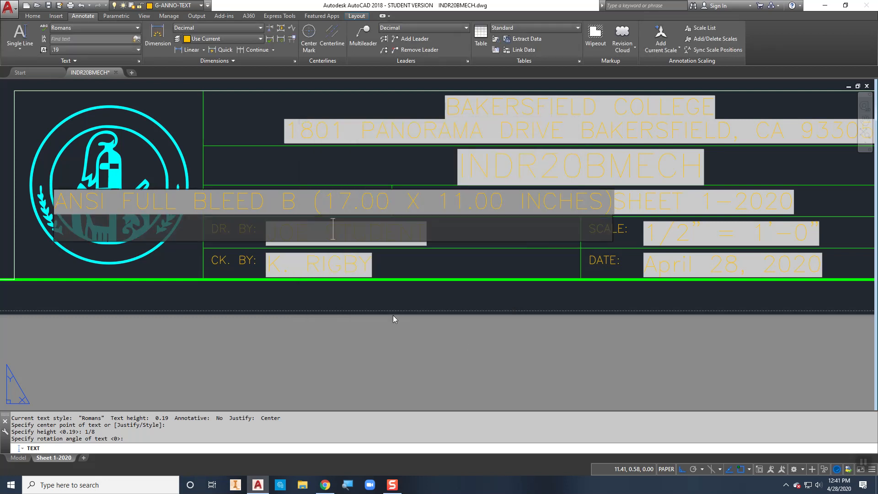
key("Return")
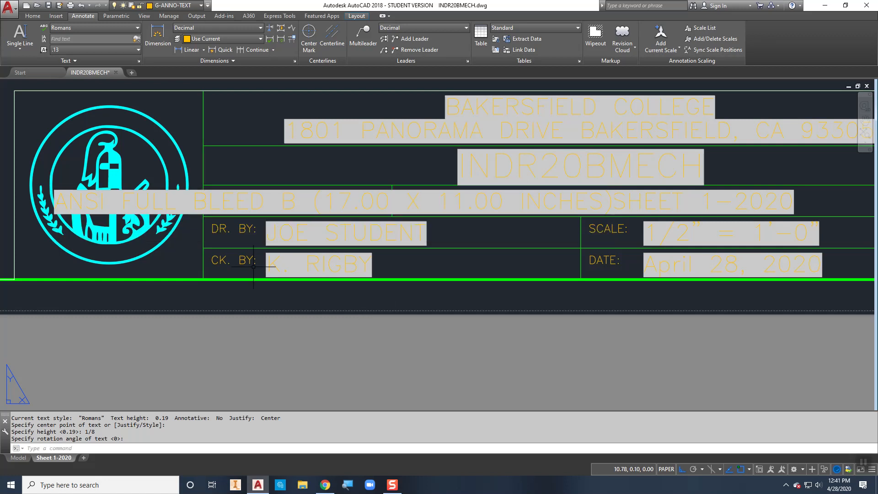
double_click(223, 202)
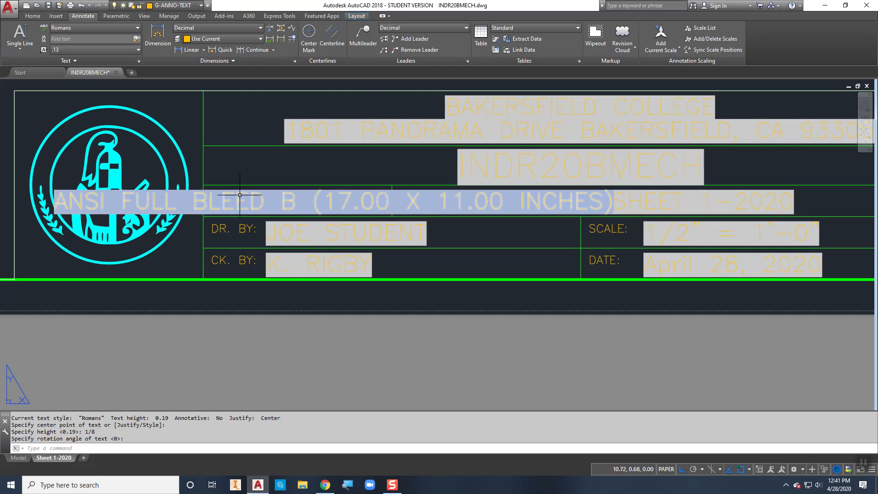
scroll(298, 198, "up", 2)
scroll(299, 203, "down", 2)
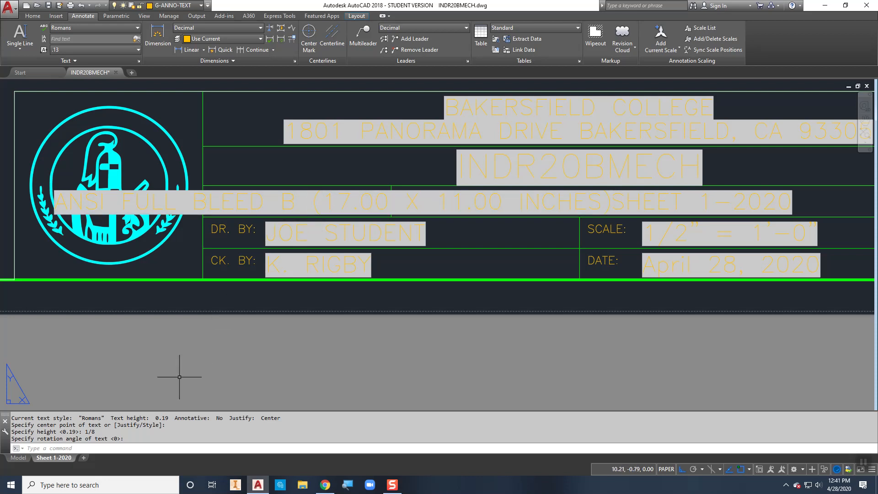
Step: Open the custom paper sizes of the DWG To PDF.pc3 plotter from the page setup of the Sheet 1-2020 layout
right_click(49, 459)
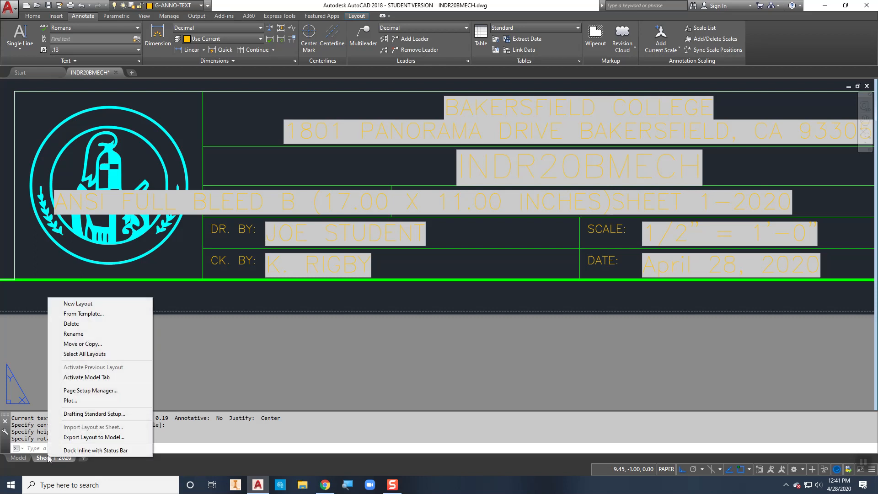
left_click(86, 391)
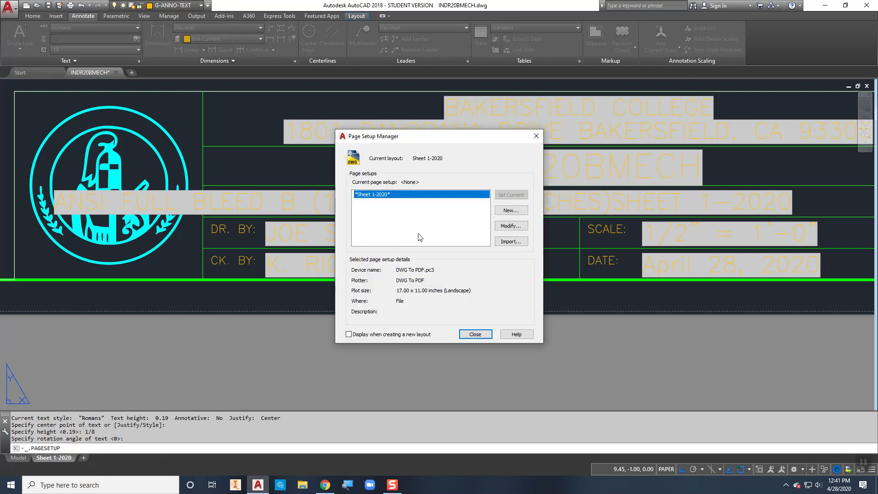
left_click(510, 225)
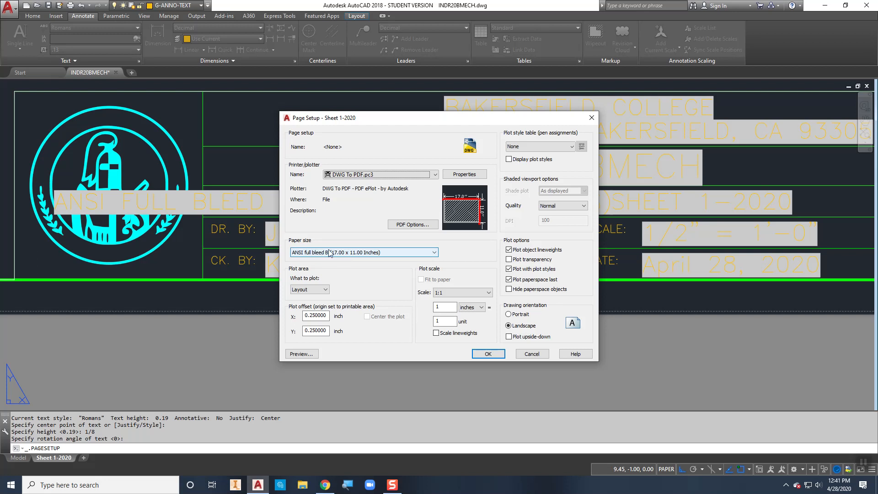
left_click(464, 175)
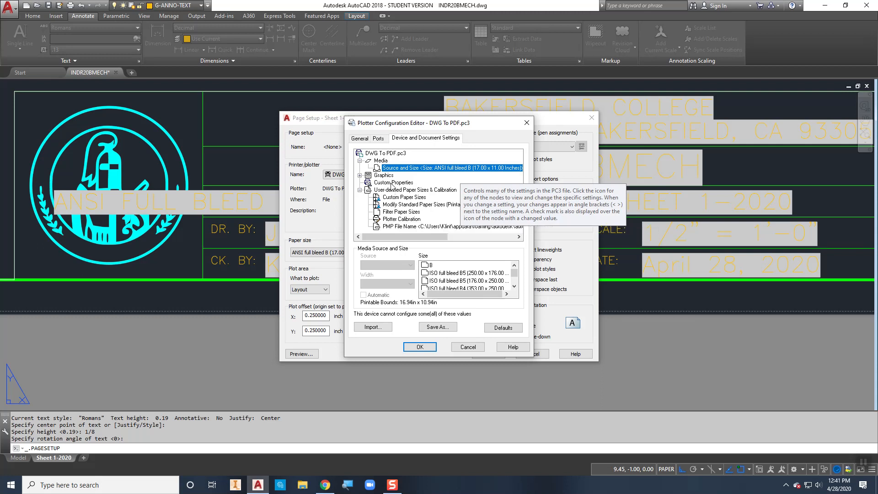
left_click(396, 197)
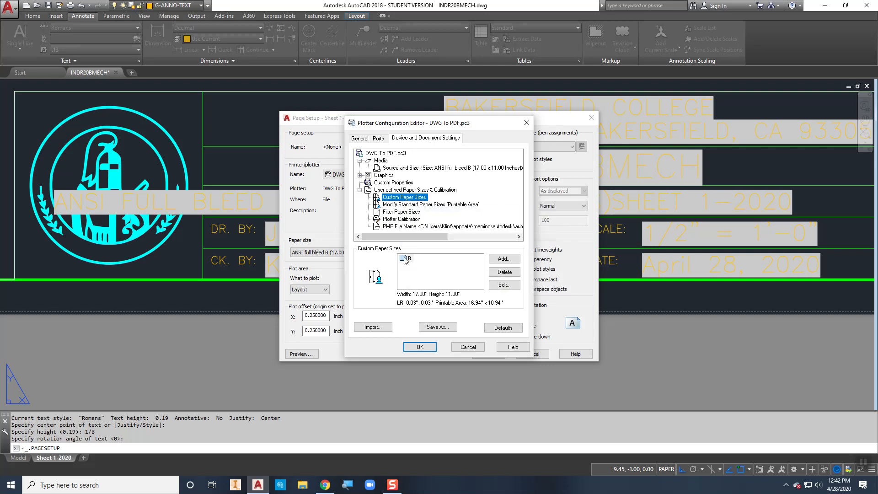
Step: Add a custom paper size named B, based on the existing ANSI full bleed B (17.00 x 11.00 Inches) size with its bounds and margins kept
left_click(503, 259)
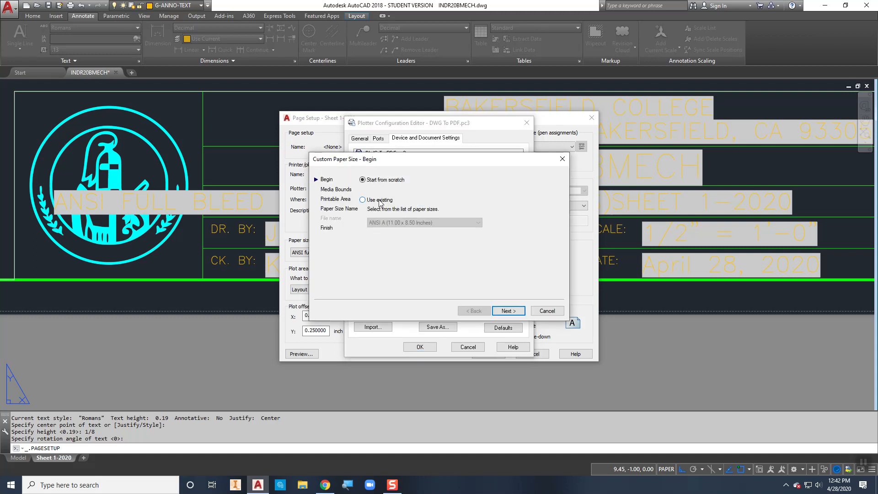
left_click(364, 200)
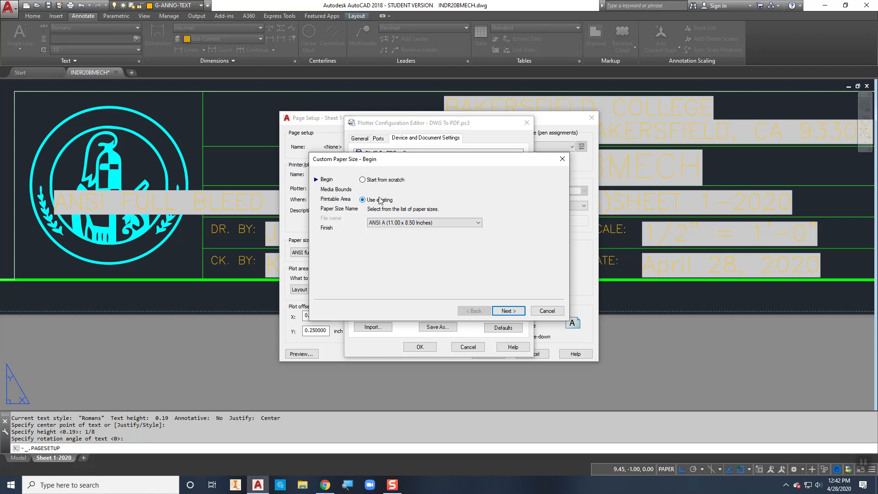
left_click(402, 223)
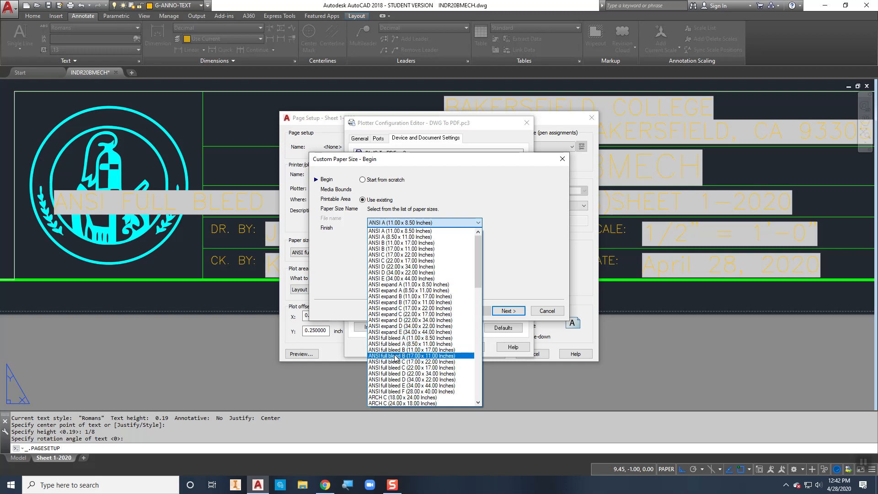
left_click(414, 355)
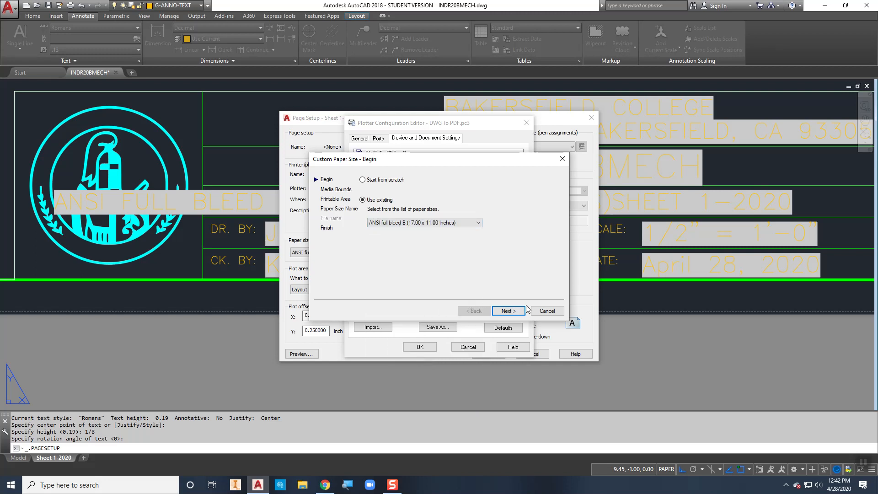
left_click(507, 311)
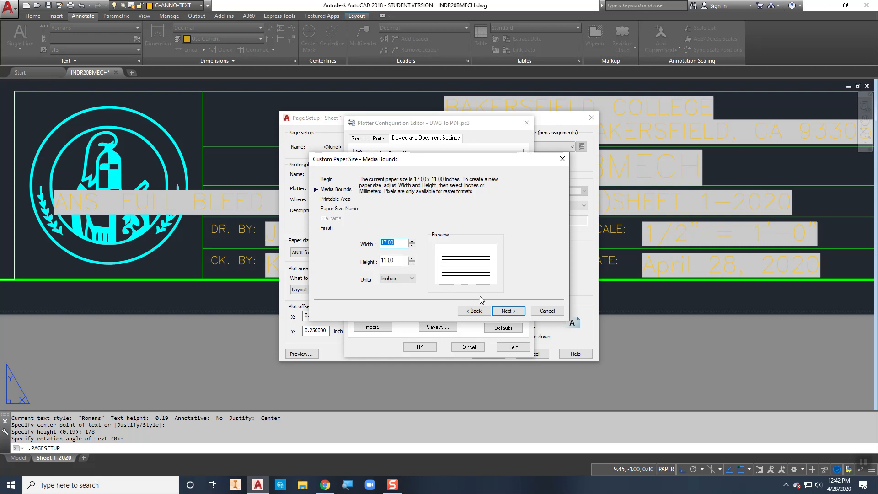
left_click(508, 311)
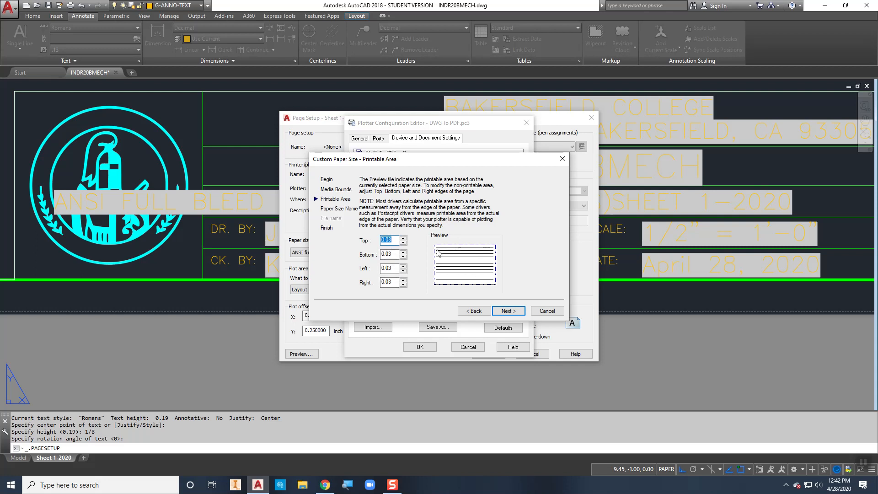
left_click(507, 310)
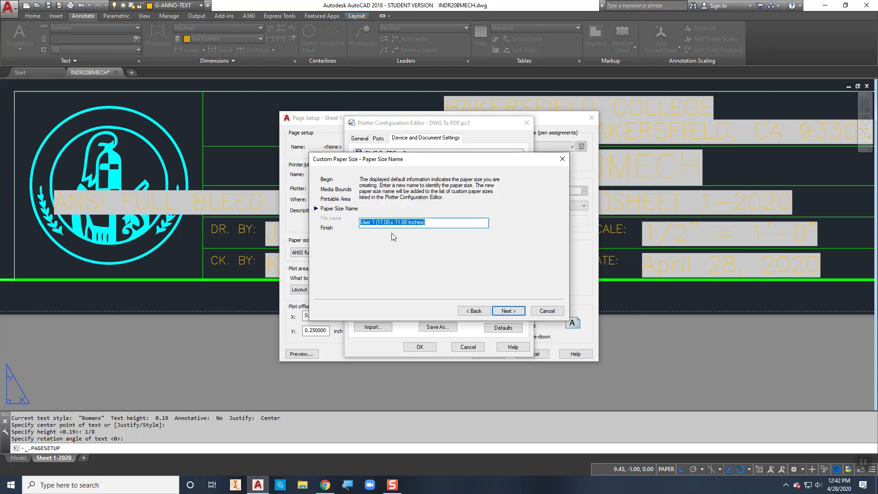
type("B")
left_click(505, 311)
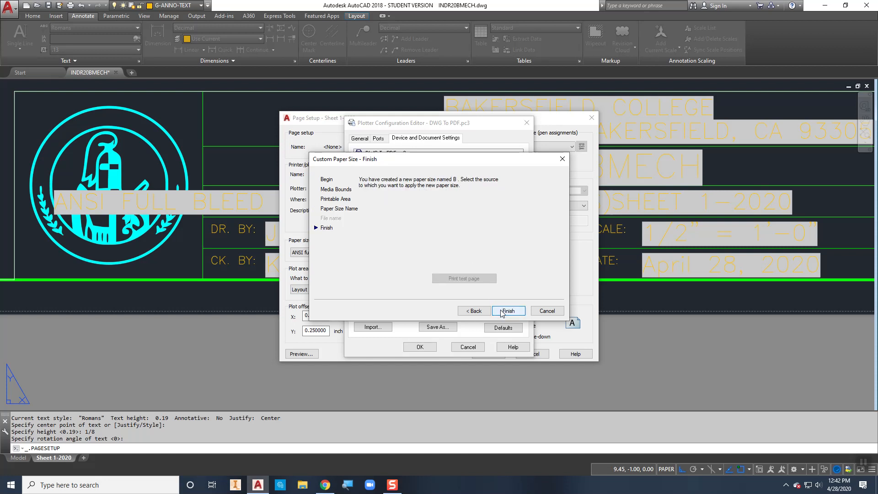
left_click(508, 310)
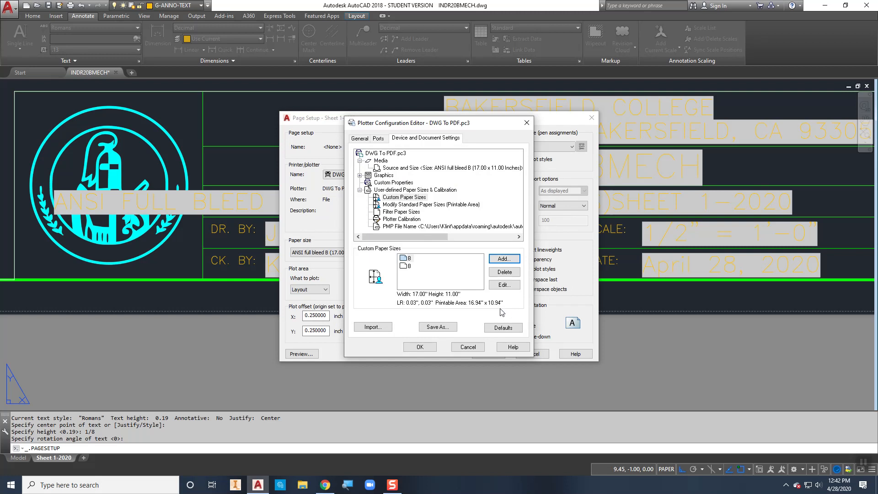
Step: Delete the newly added duplicate B from the custom paper sizes and accept the plotter configuration
left_click(409, 267)
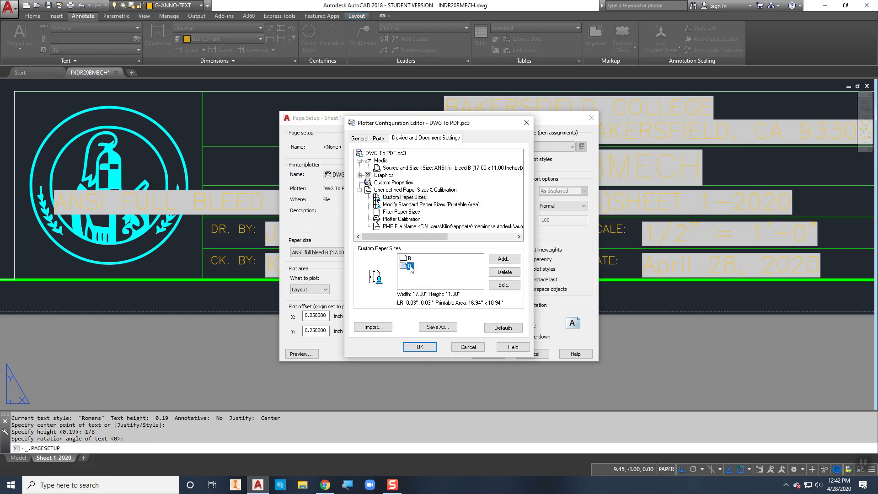
left_click(505, 272)
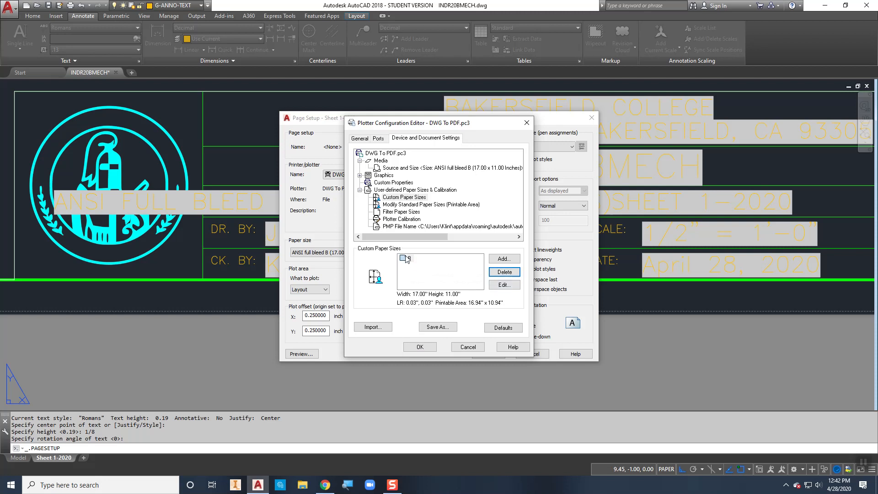
left_click(421, 345)
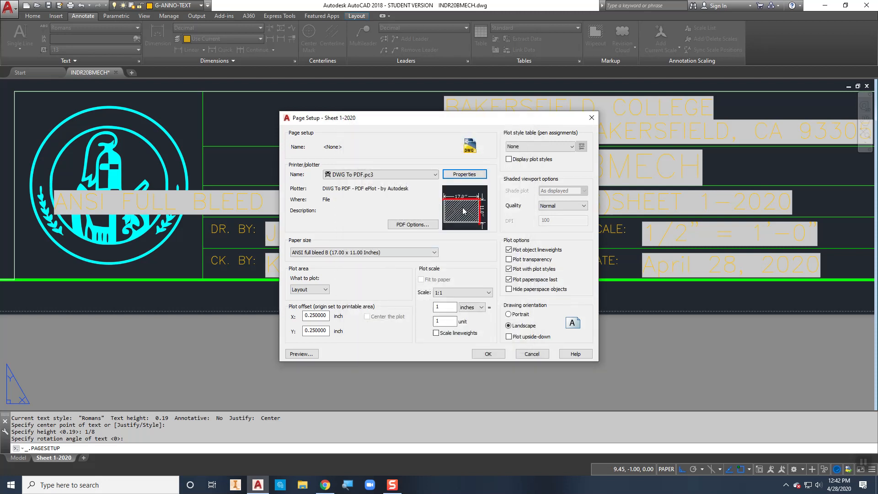
Step: Set the Sheet 1-2020 paper size to the custom size B and close the page setup
left_click(375, 253)
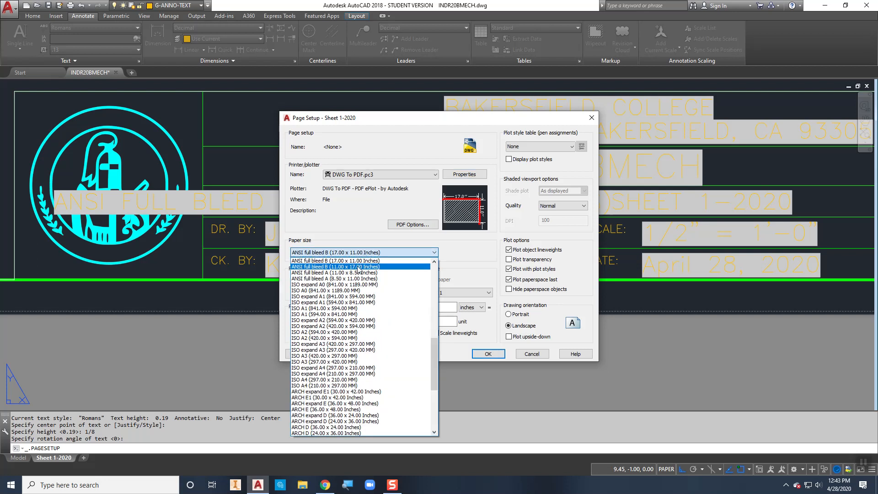
scroll(347, 273, "up", 14)
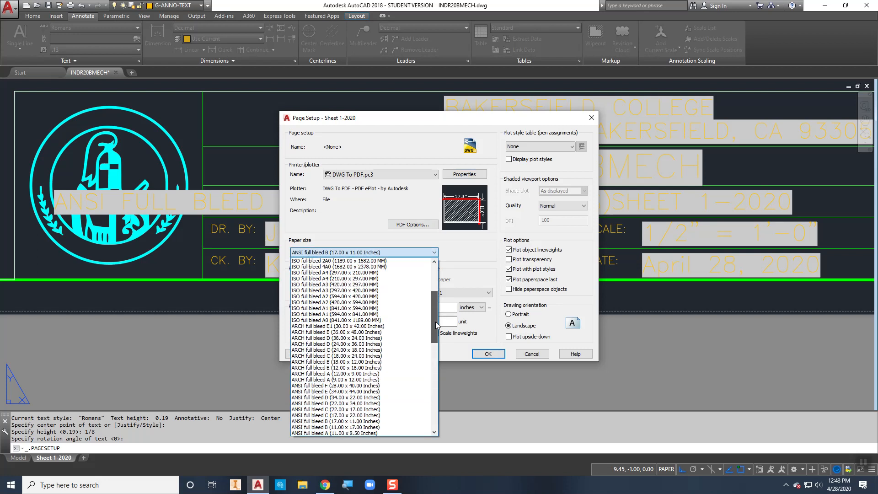
left_click(323, 261)
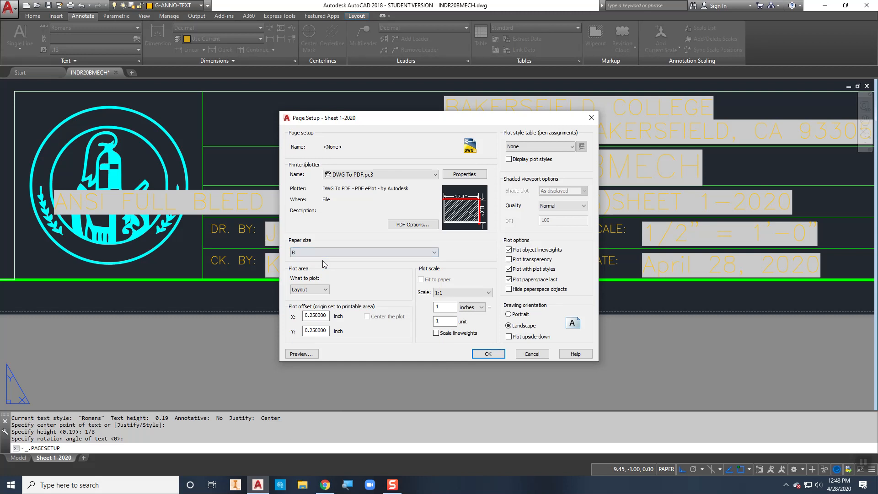
left_click(488, 353)
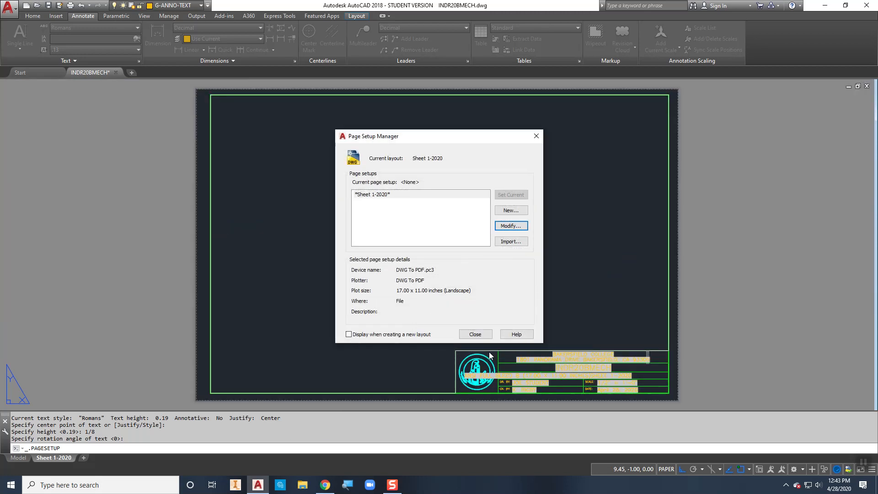
left_click(475, 335)
Step: Regenerate the layout to update the PAGE SIZE field in the title block
scroll(438, 283, "up", 6)
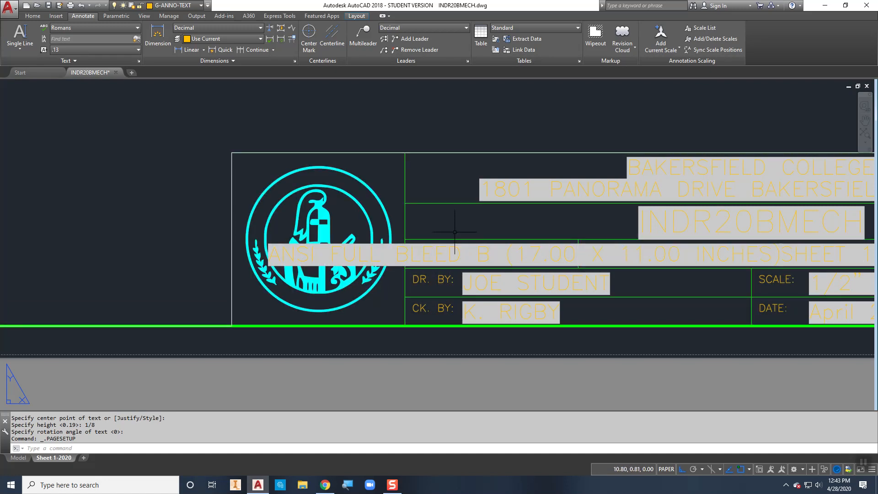
type("regen")
key("Return")
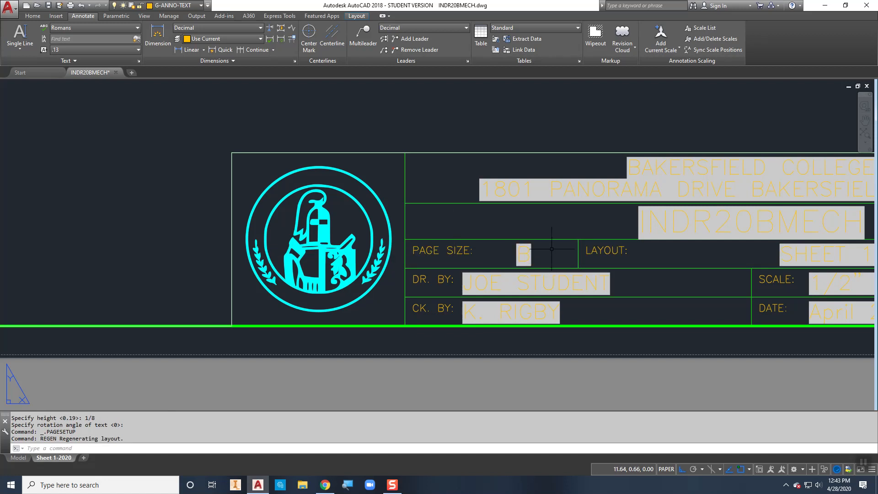
Step: Freeze the G-ANNO-VPRT layer in the drawing
type("z")
key("Return")
type("a")
key("Return")
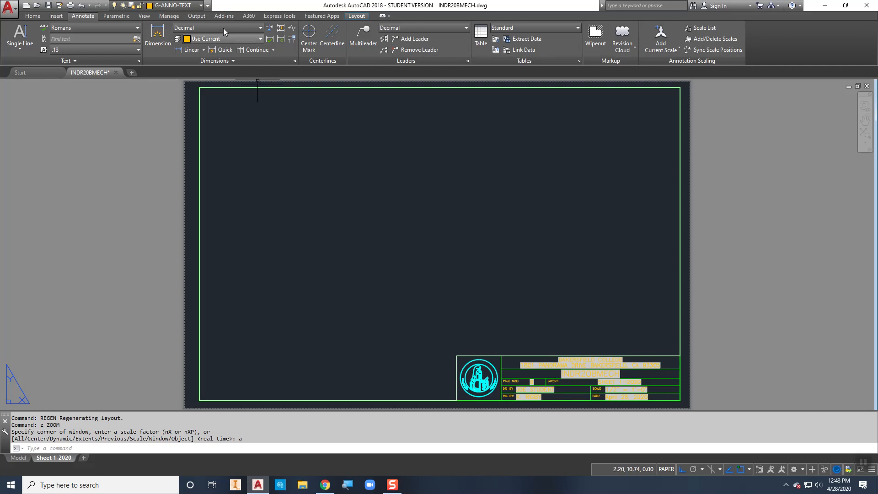
left_click(201, 6)
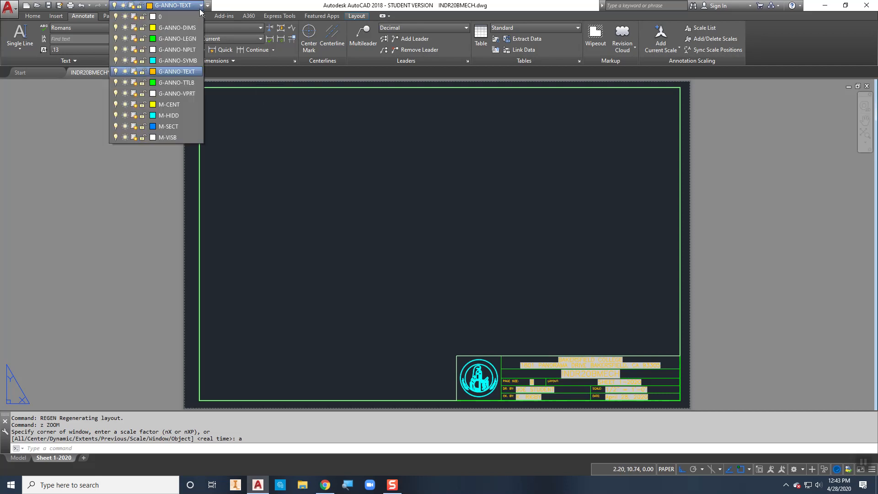
left_click(124, 94)
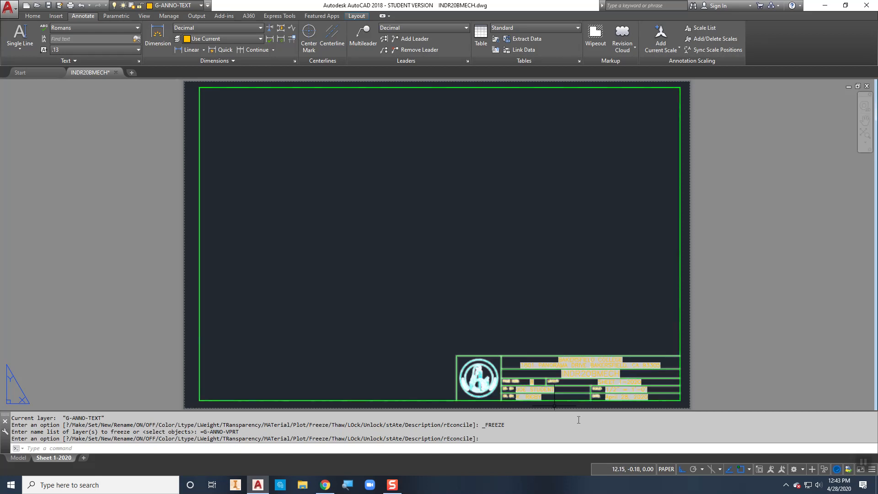
scroll(590, 391, "up", 5)
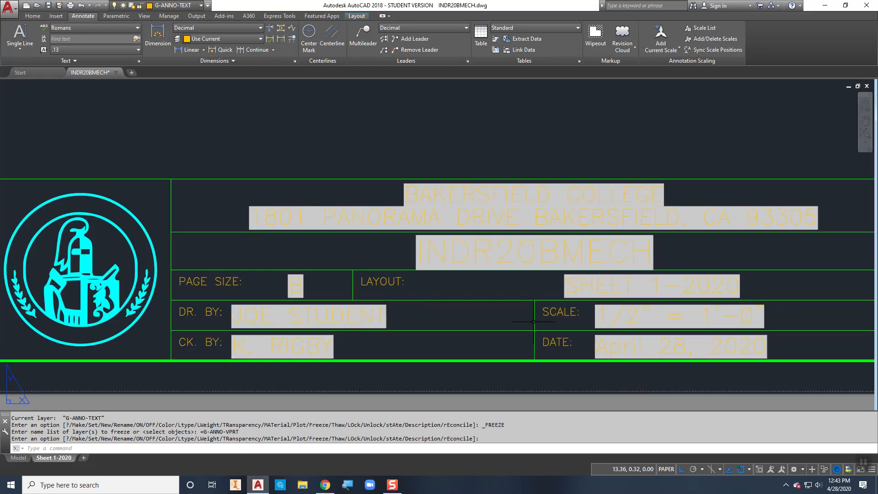